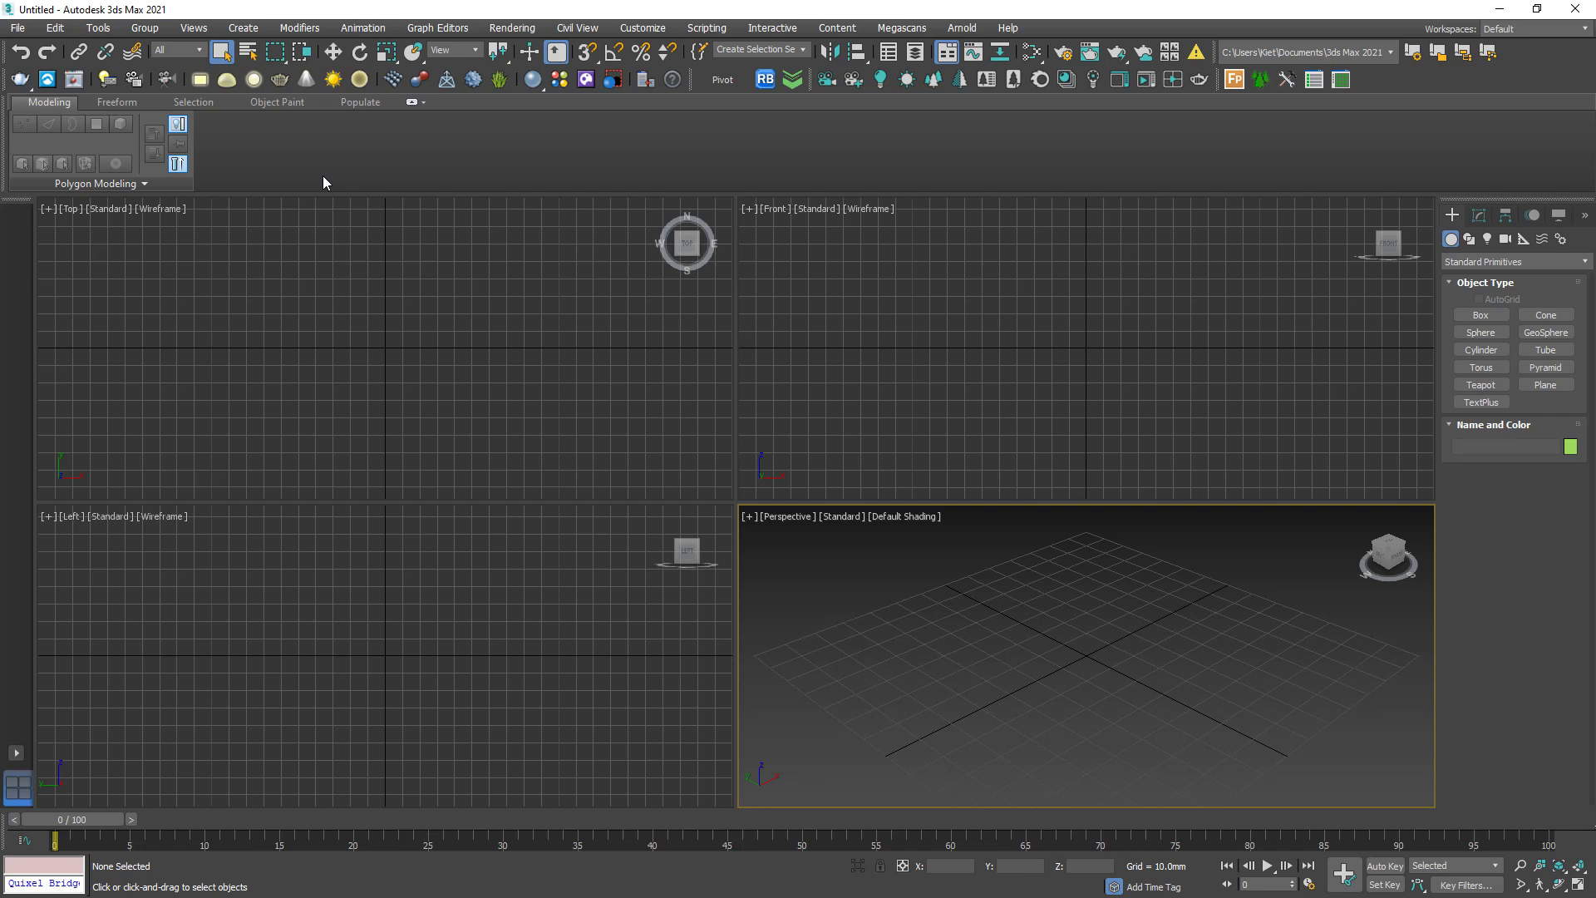
Switch to the viewport layout with two small views beside one large view.
key(alt+b)
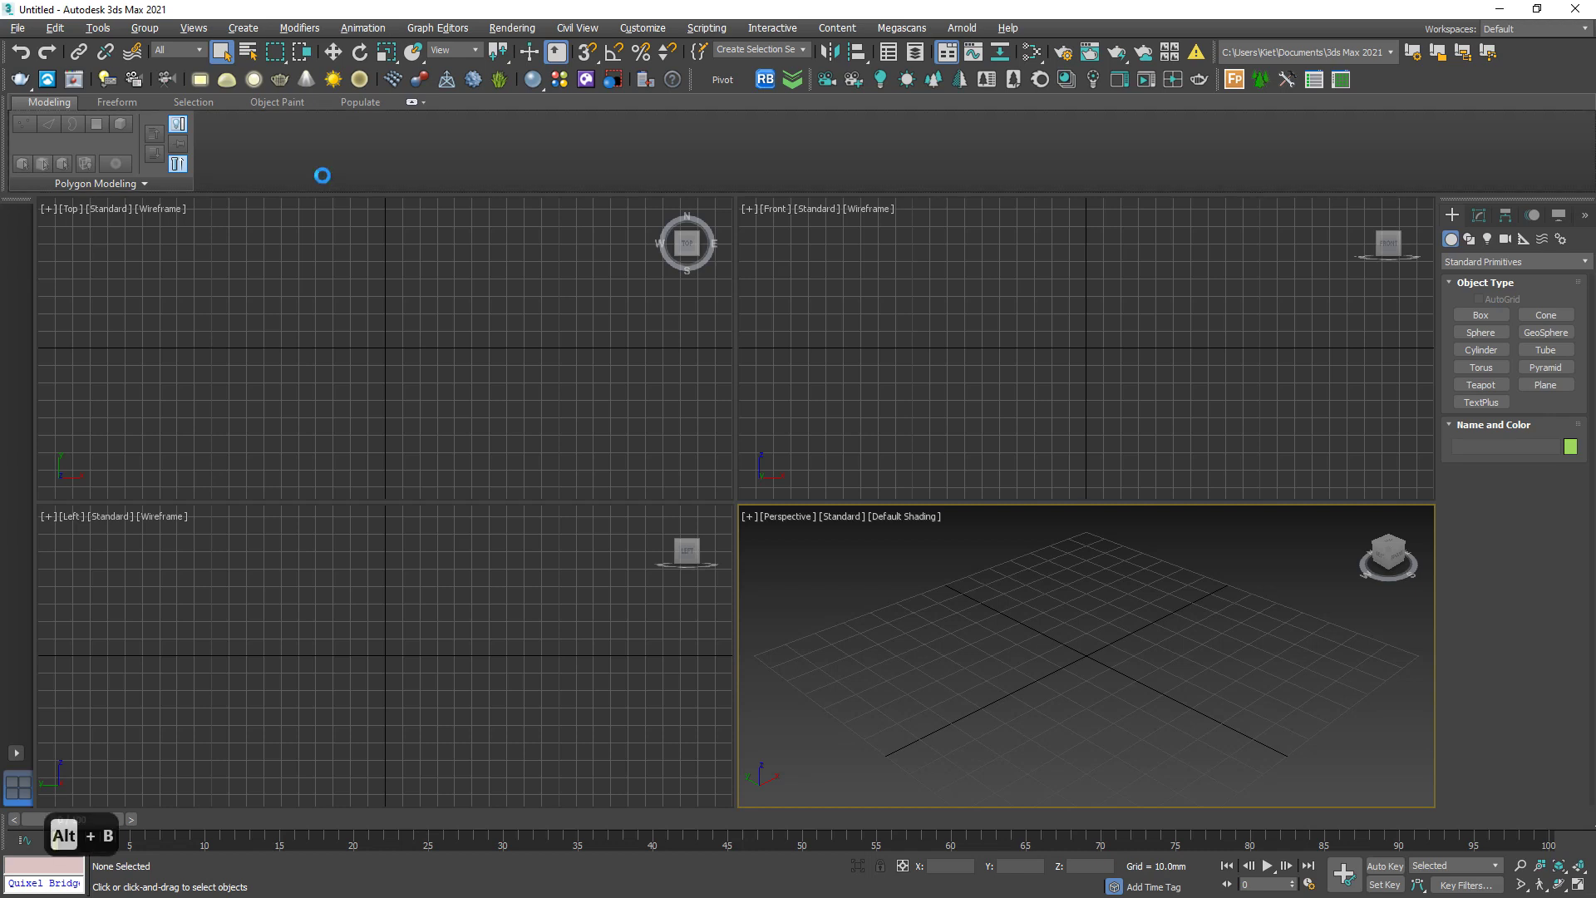
click(724, 255)
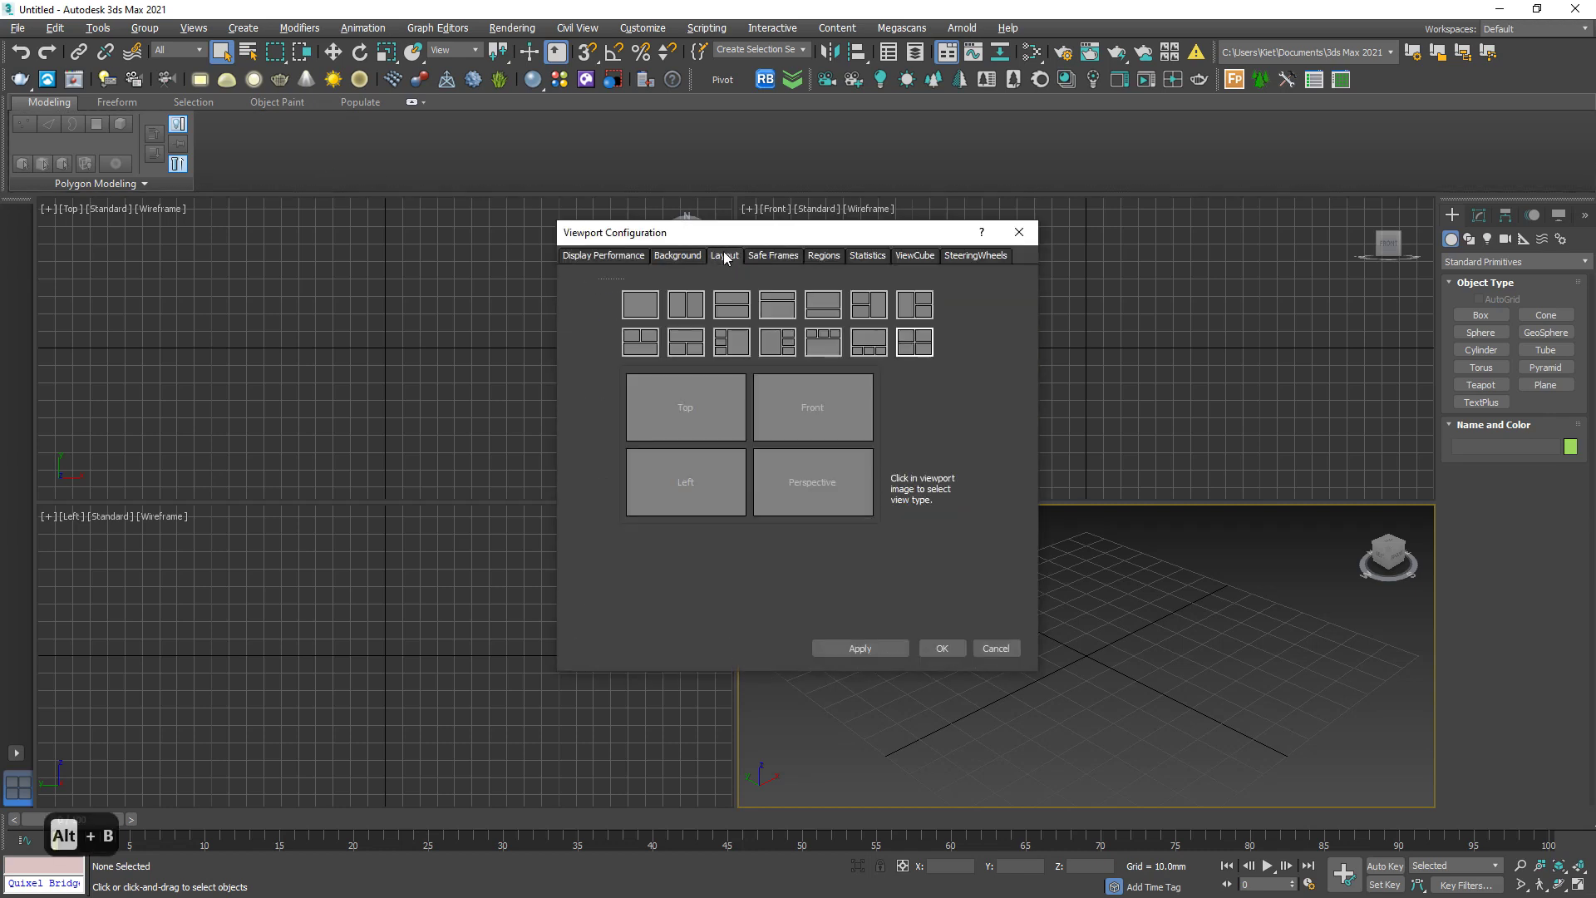
click(868, 304)
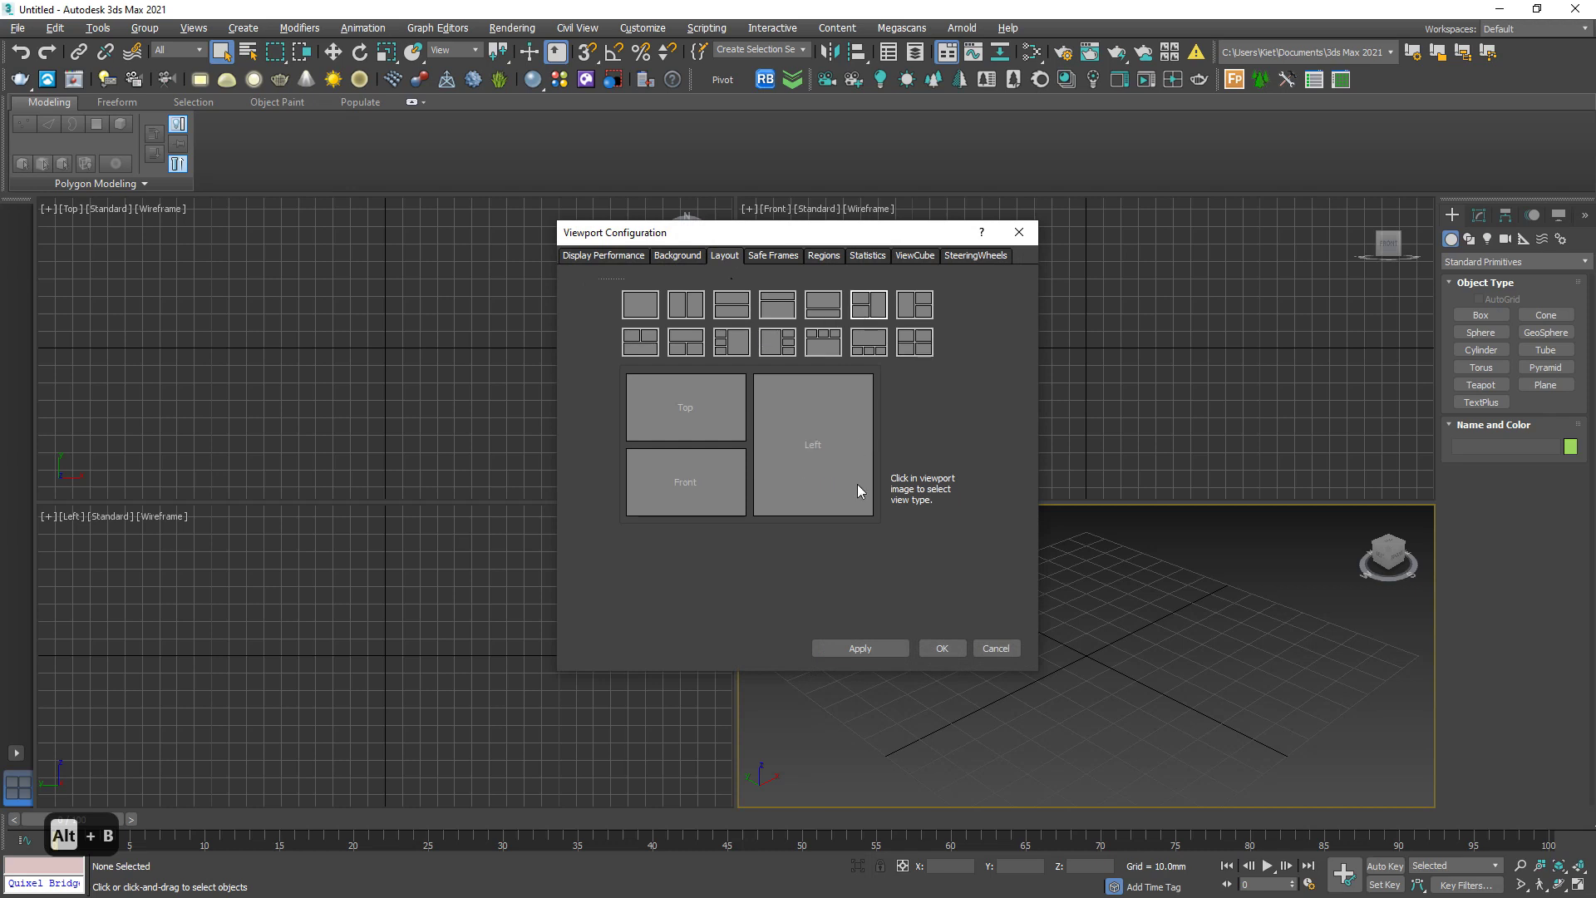
click(936, 644)
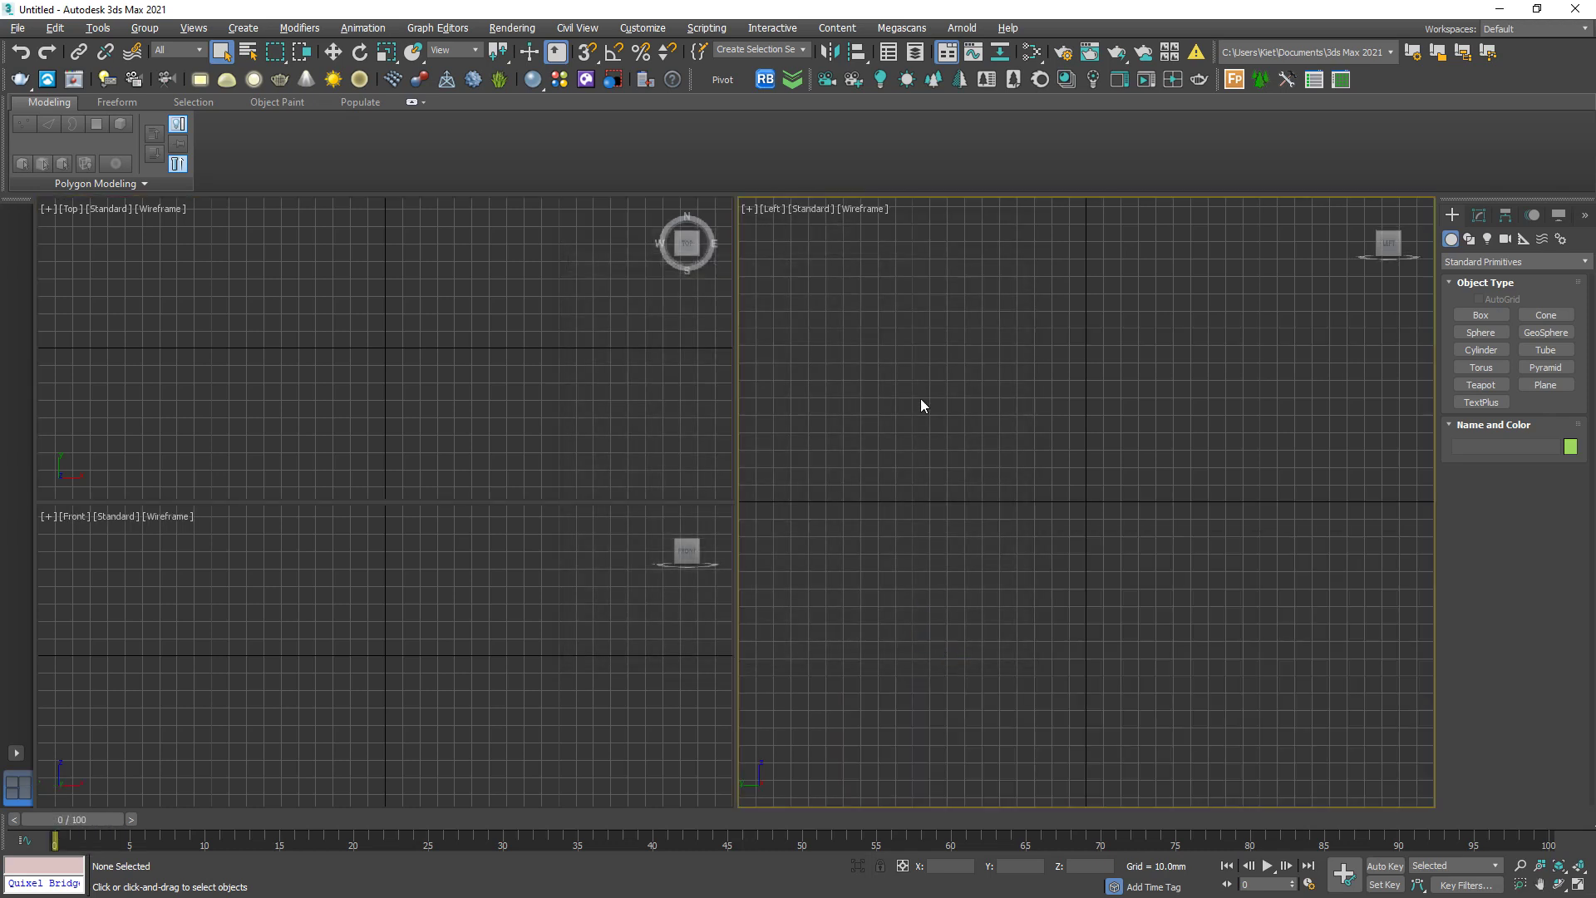
Make CoronaRenderer active with HDTV (video) 1920×1080 output, and turn on safe frames.
key(F10)
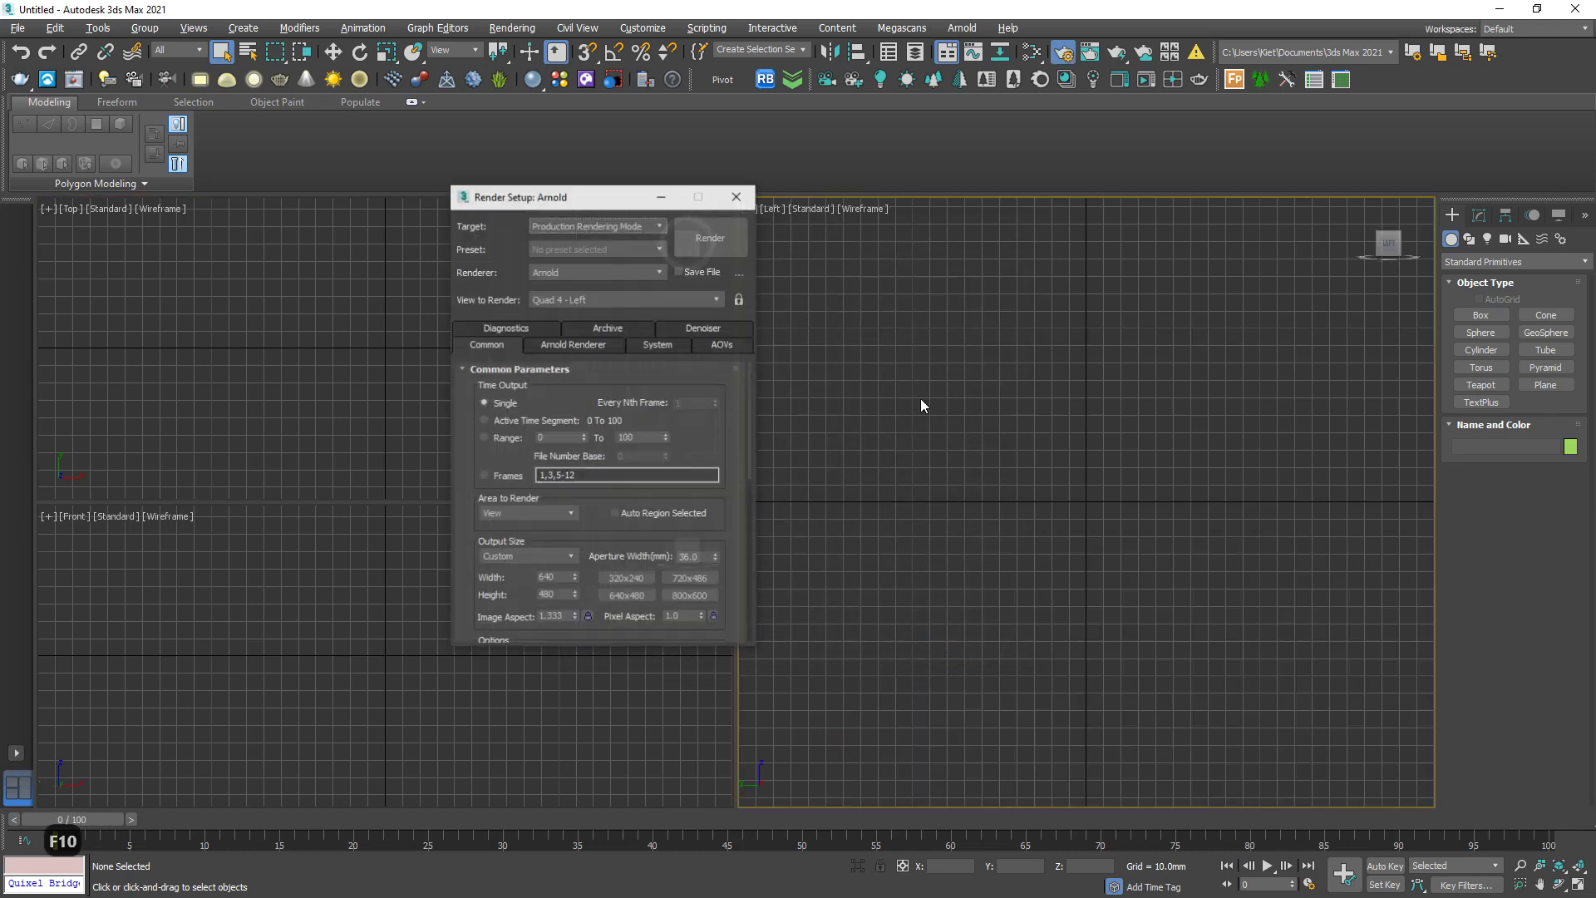
click(600, 271)
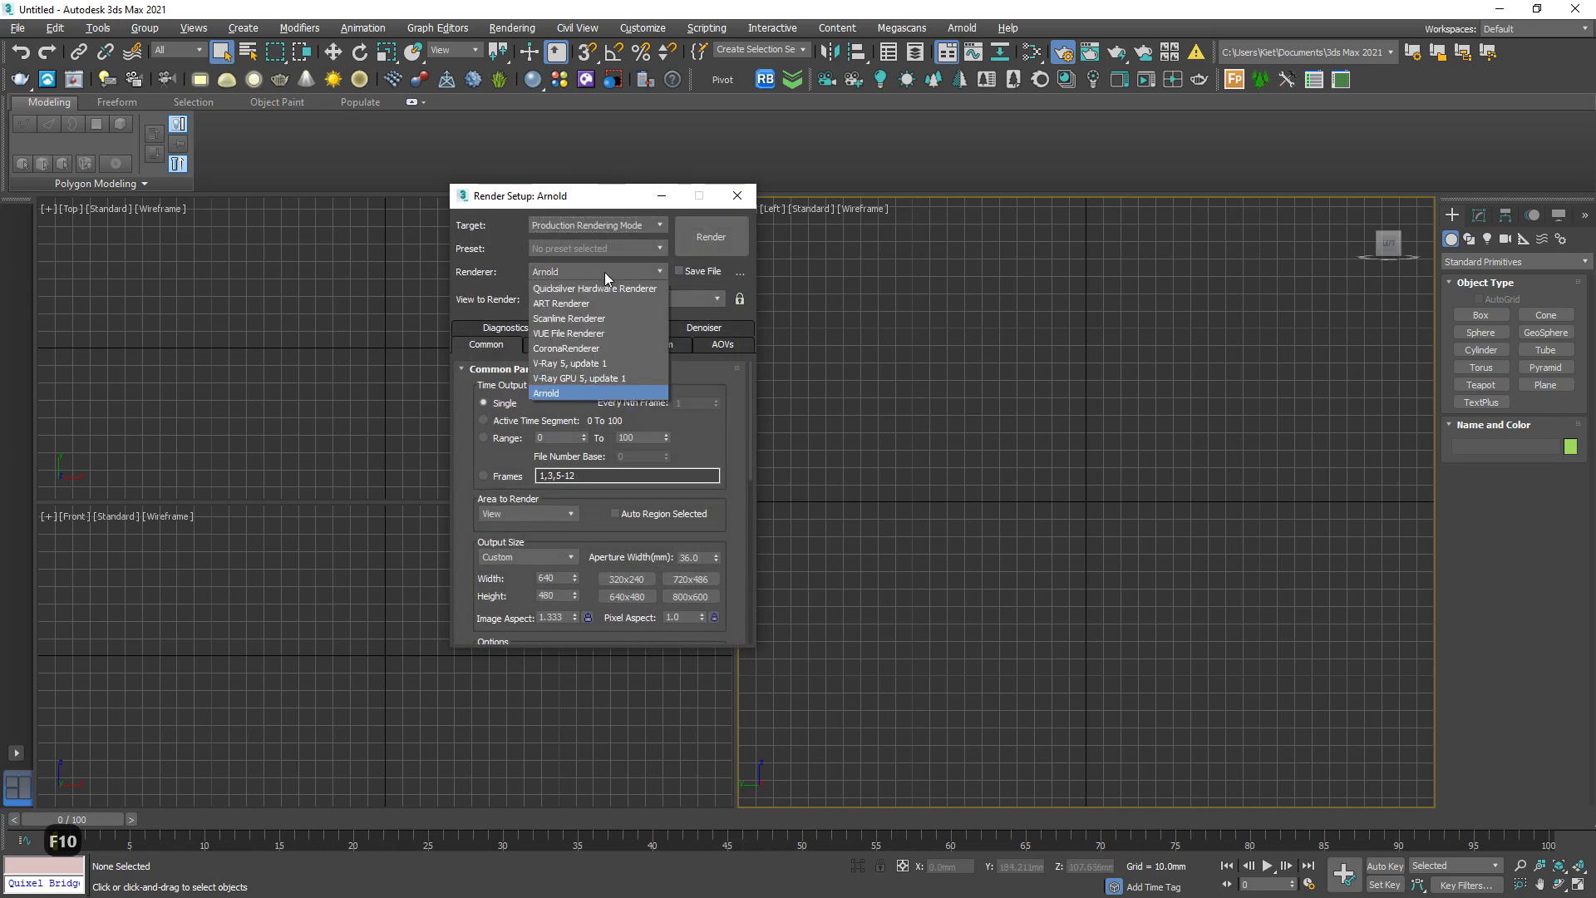
click(597, 347)
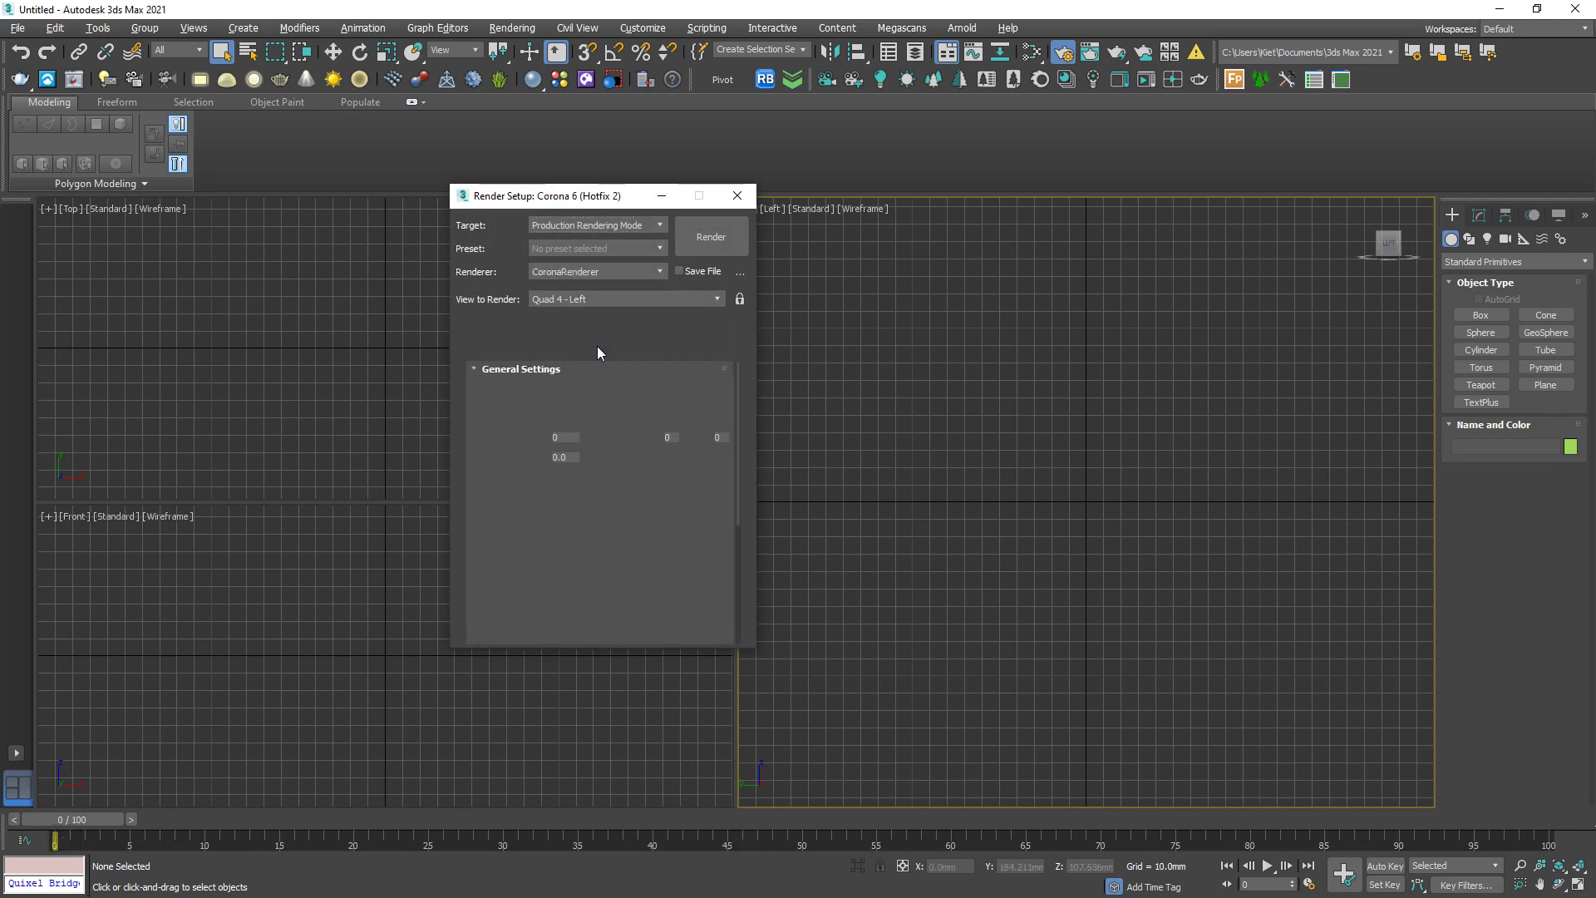
click(535, 344)
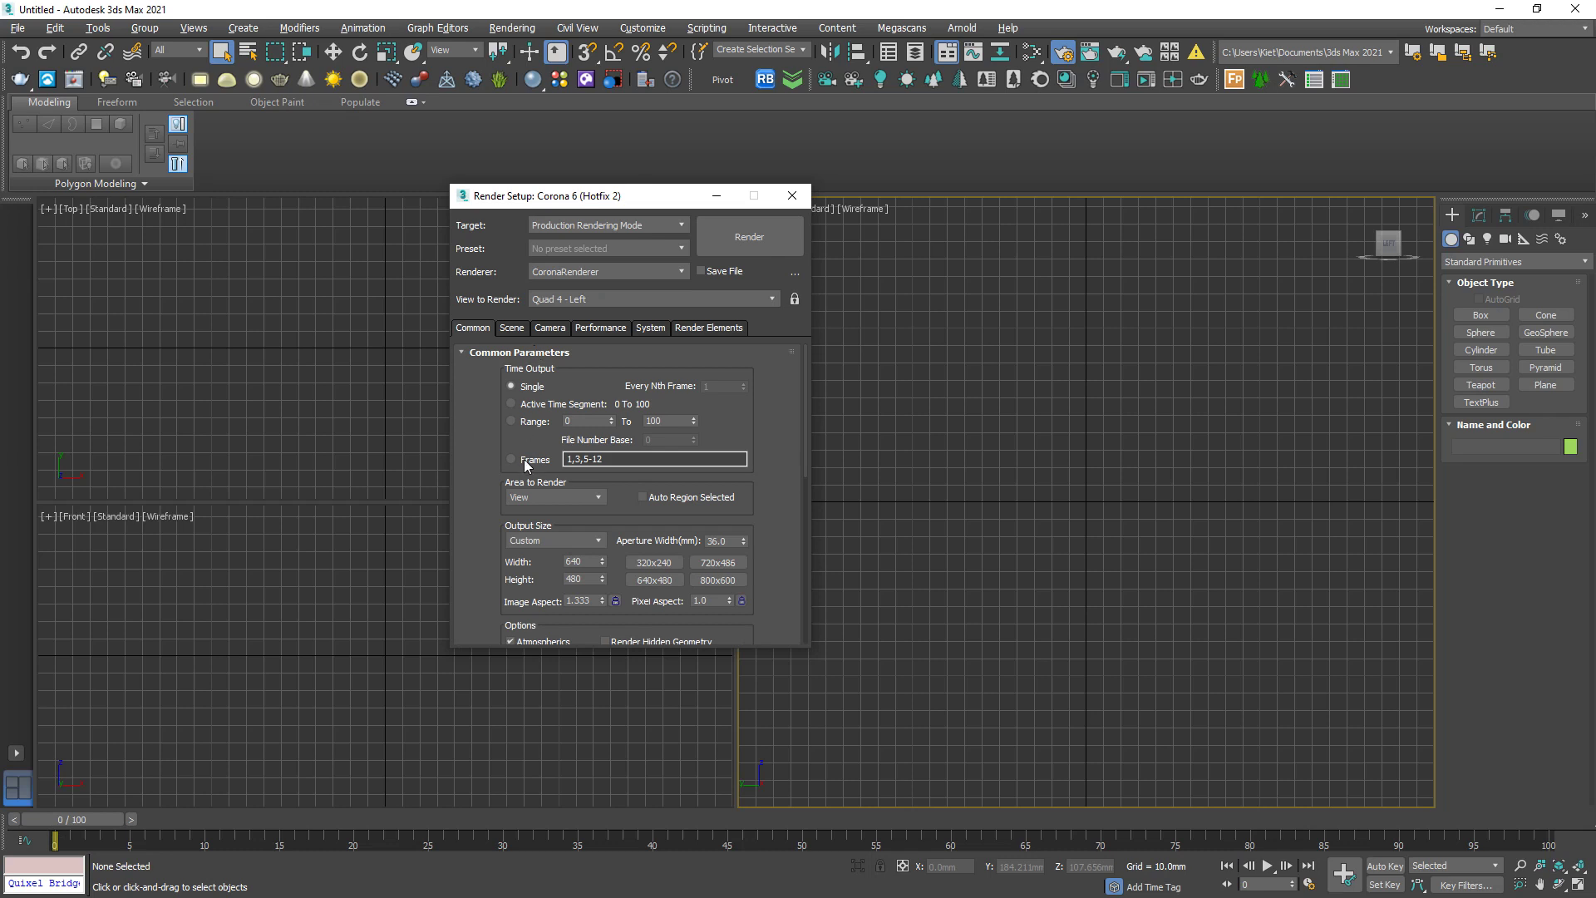
click(555, 540)
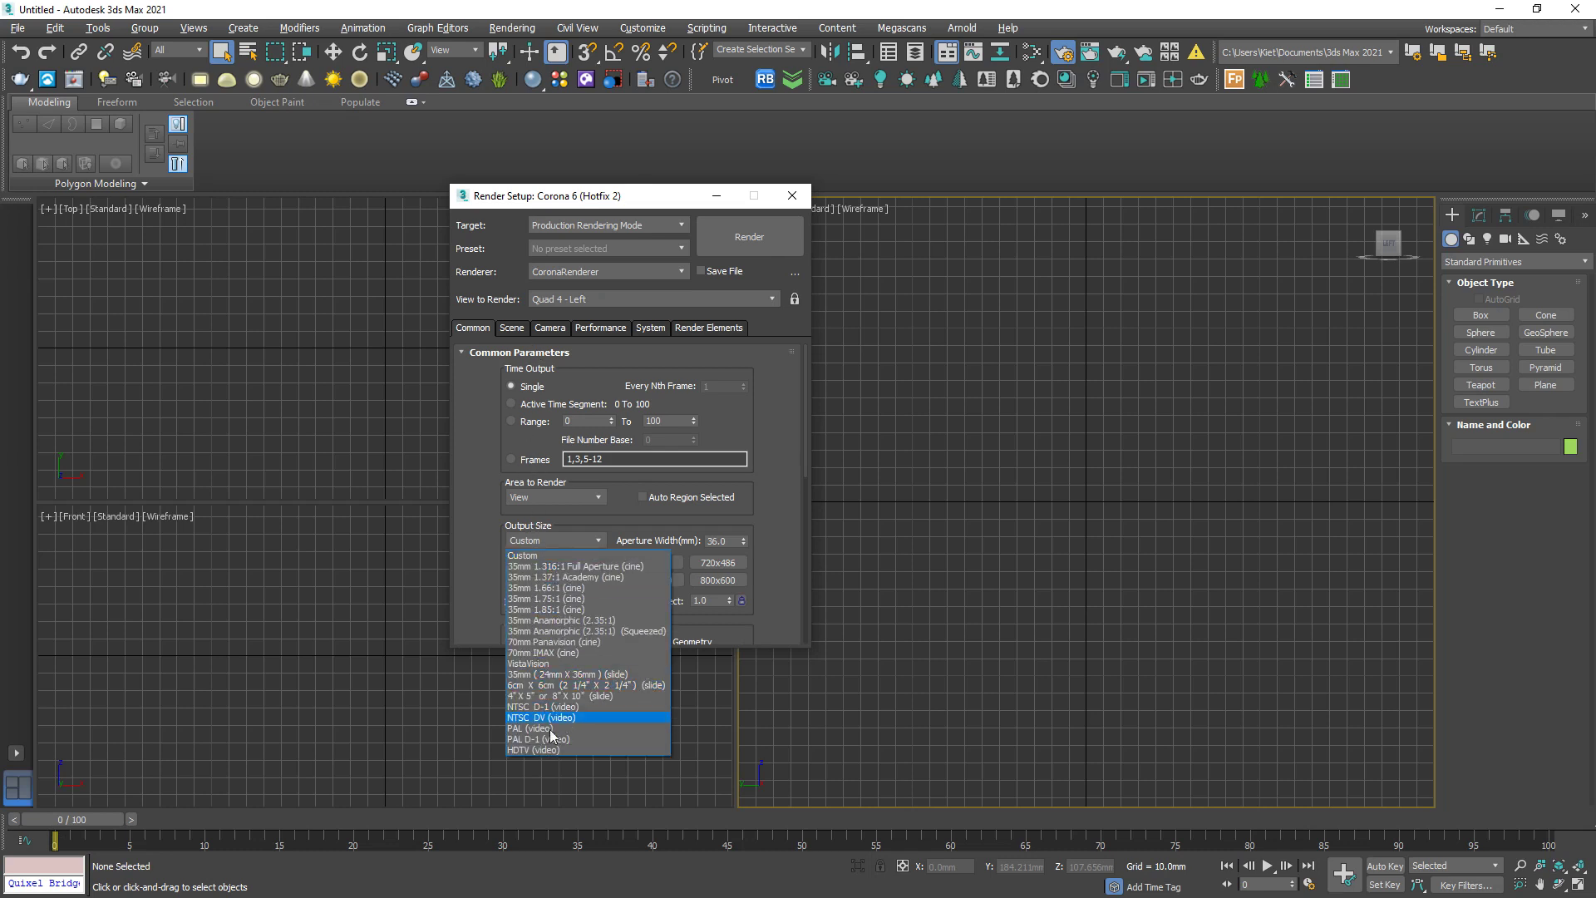
click(556, 750)
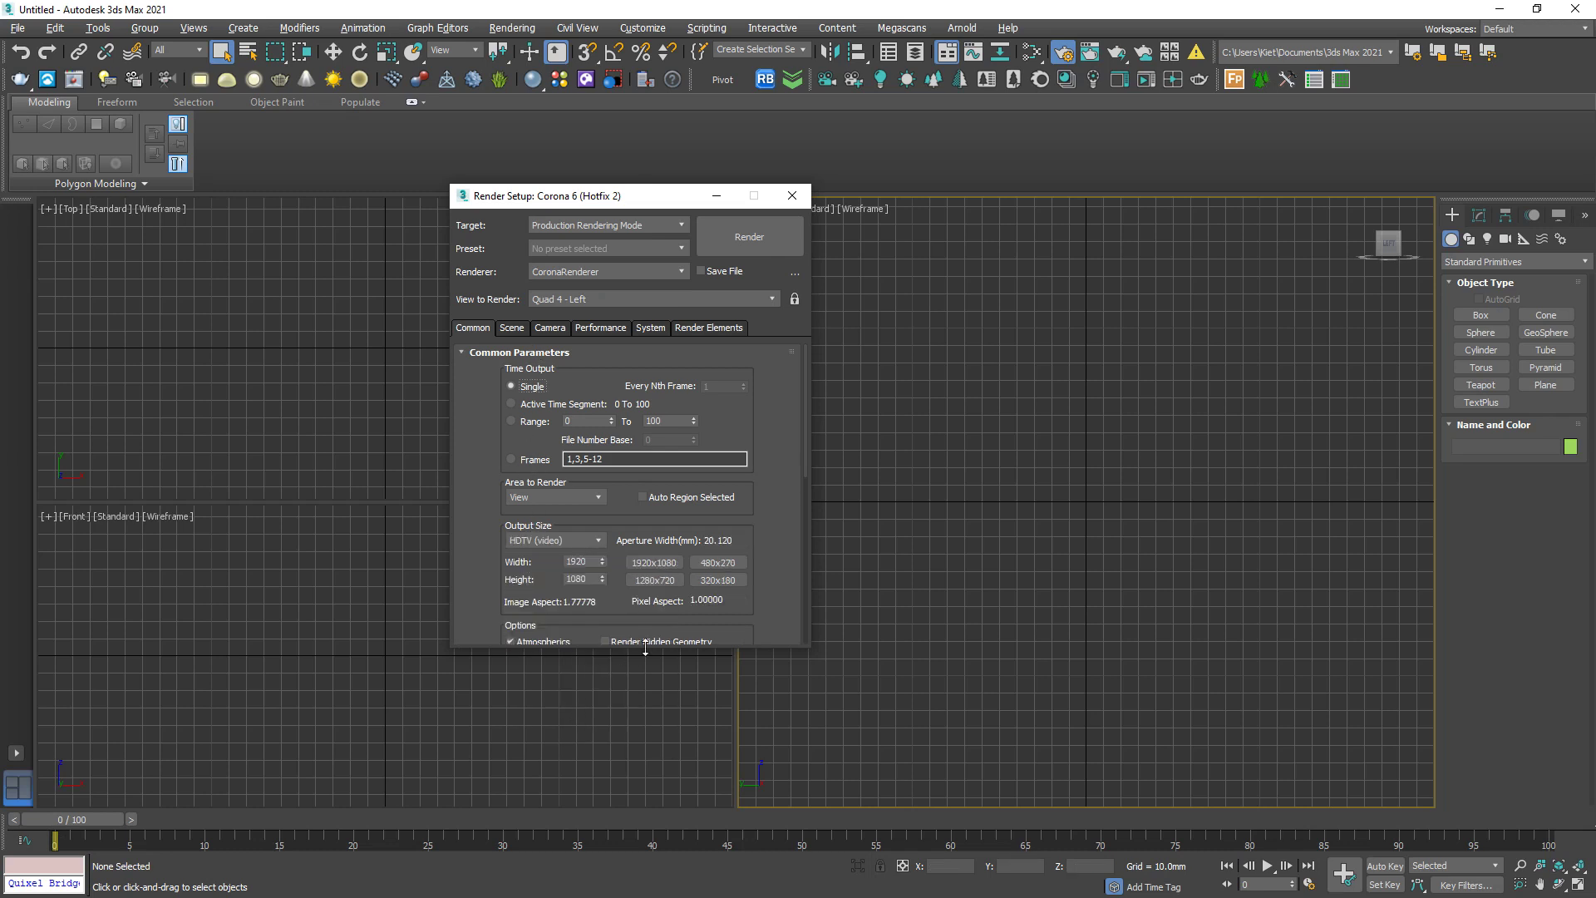
click(792, 196)
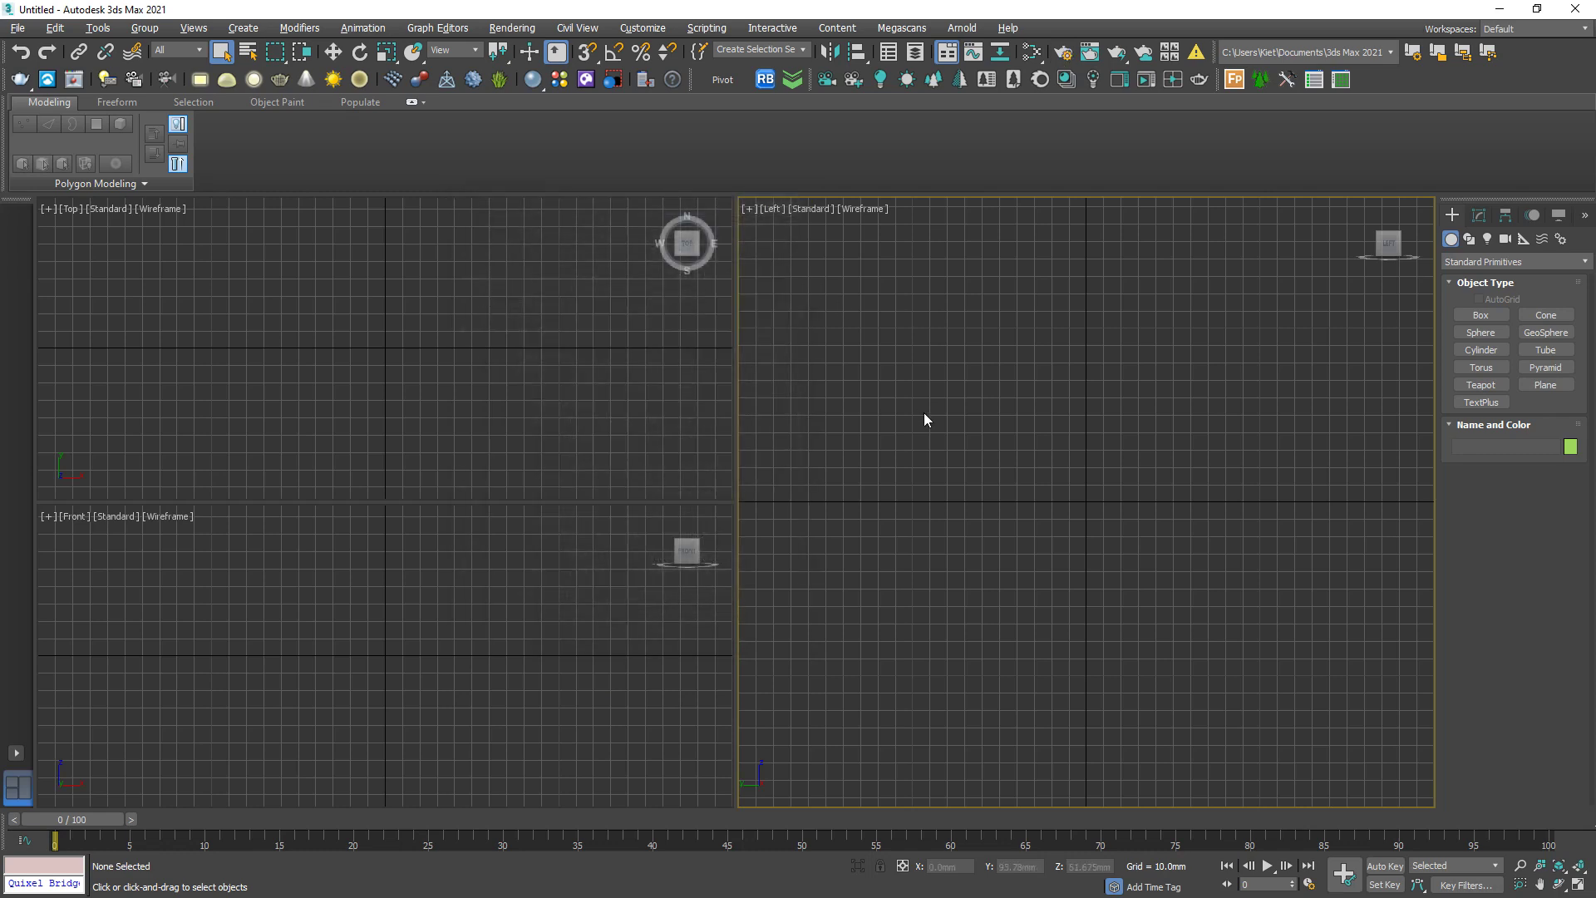
key(shift+f)
Turn on safe frames in the two remaining viewports.
click(499, 419)
key(shift+f)
click(509, 569)
key(shift+f)
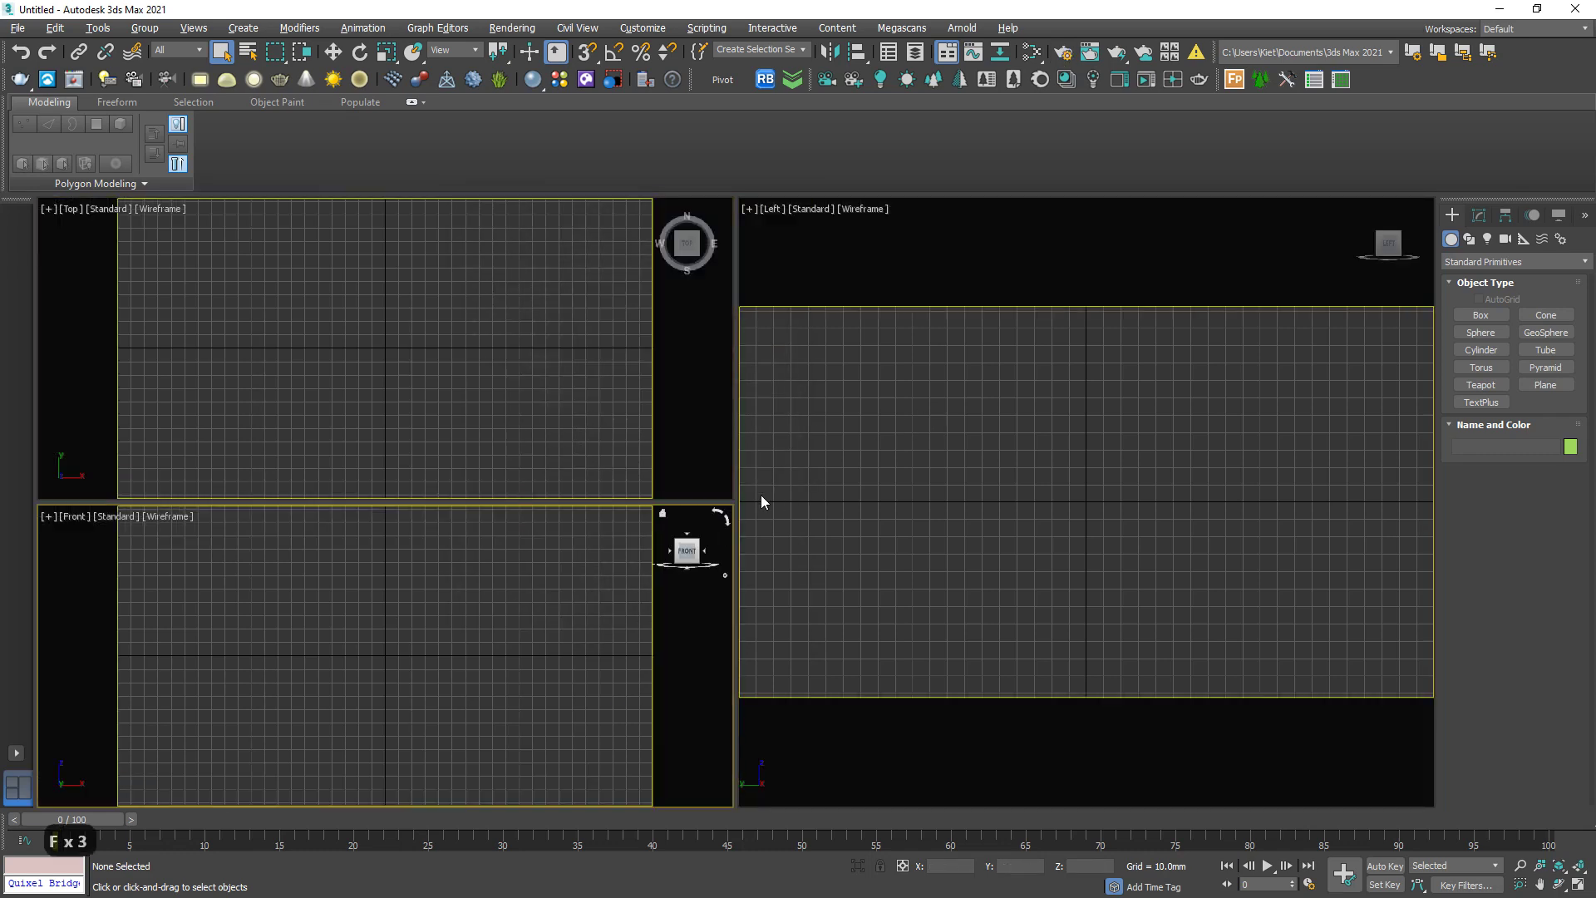
Drag the viewport divider to widen the large view, and close the Material Editor.
drag(737, 502, 497, 494)
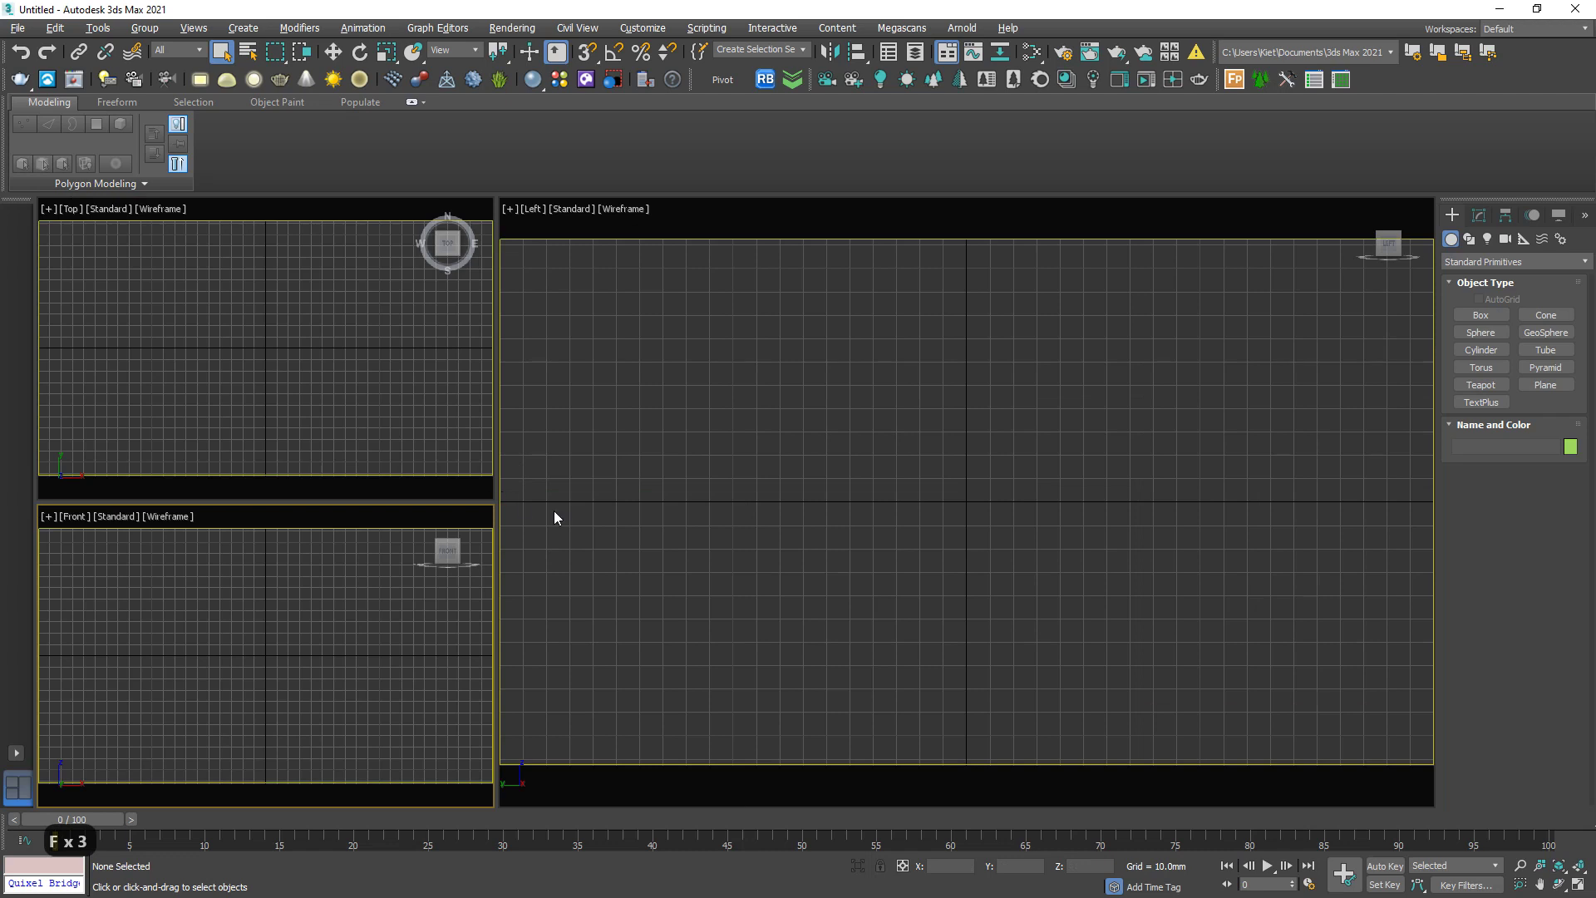
key(m)
drag(495, 506, 551, 499)
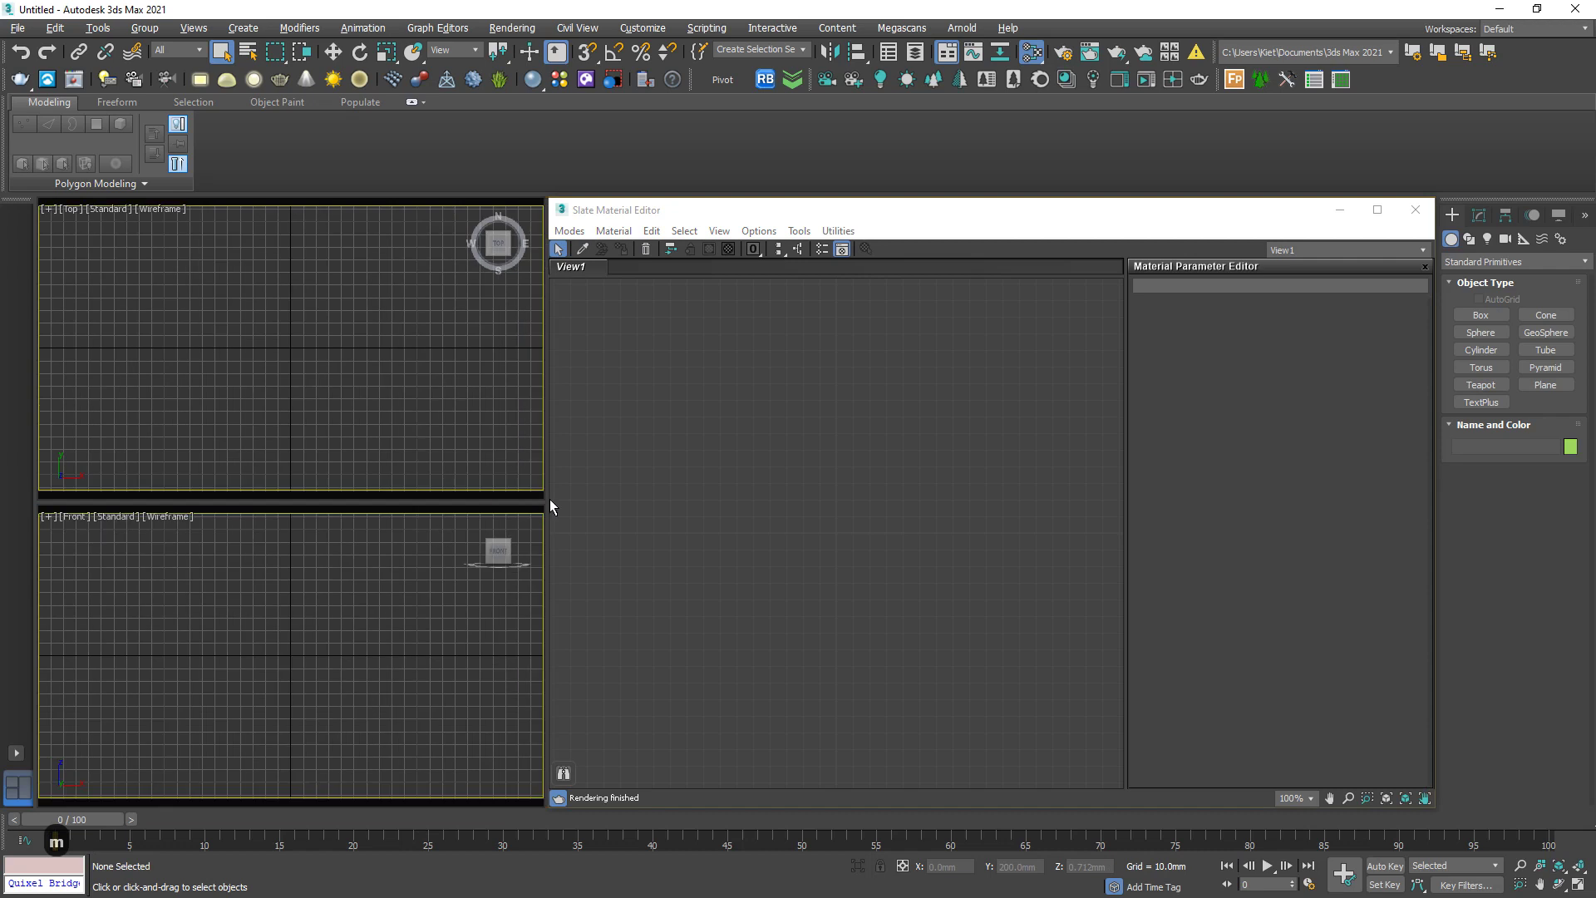
click(1416, 210)
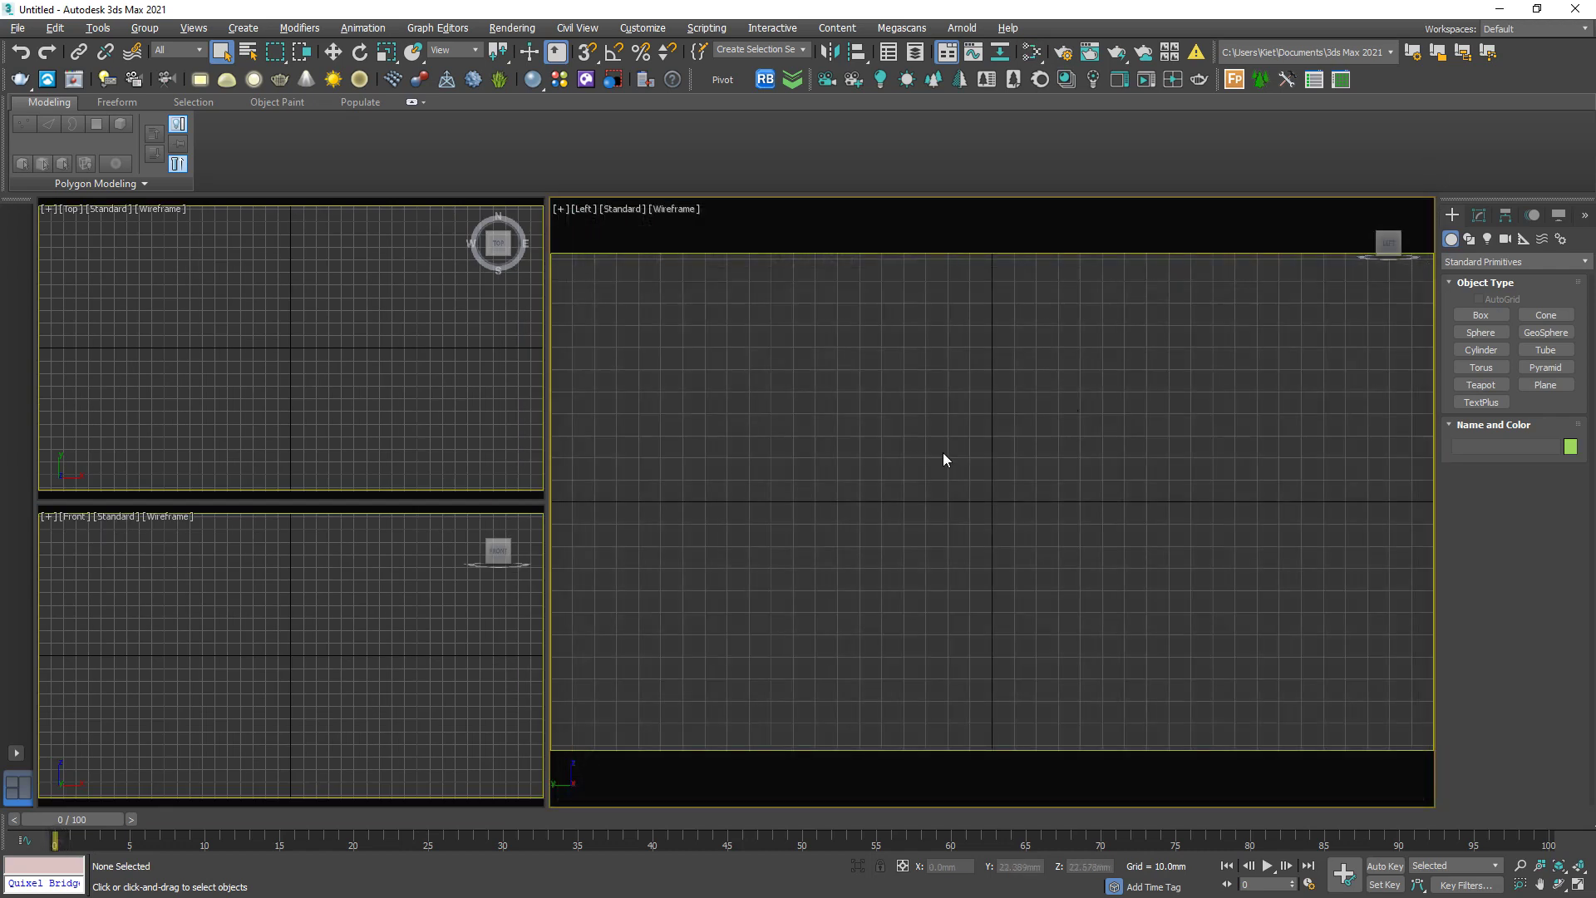
Set the large viewport to Top and draw a 1000 × 1000 mm plane.
key(t)
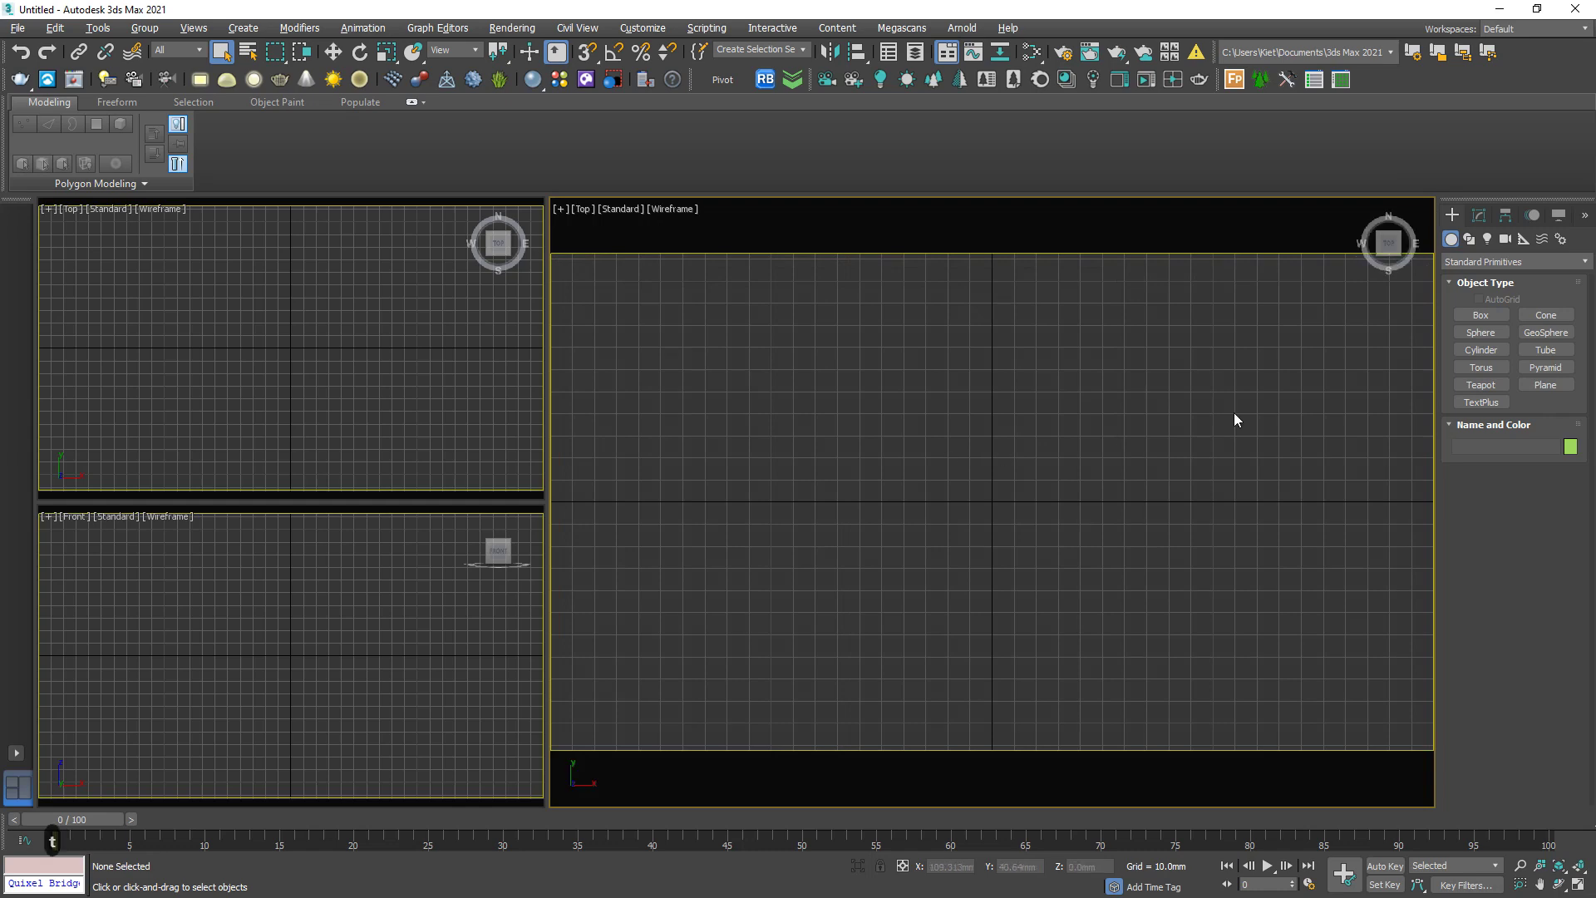
right_click(1015, 402)
click(1009, 348)
scroll(855, 399, down, 3)
drag(754, 326, 1145, 603)
double_click(1551, 555)
text(1000)
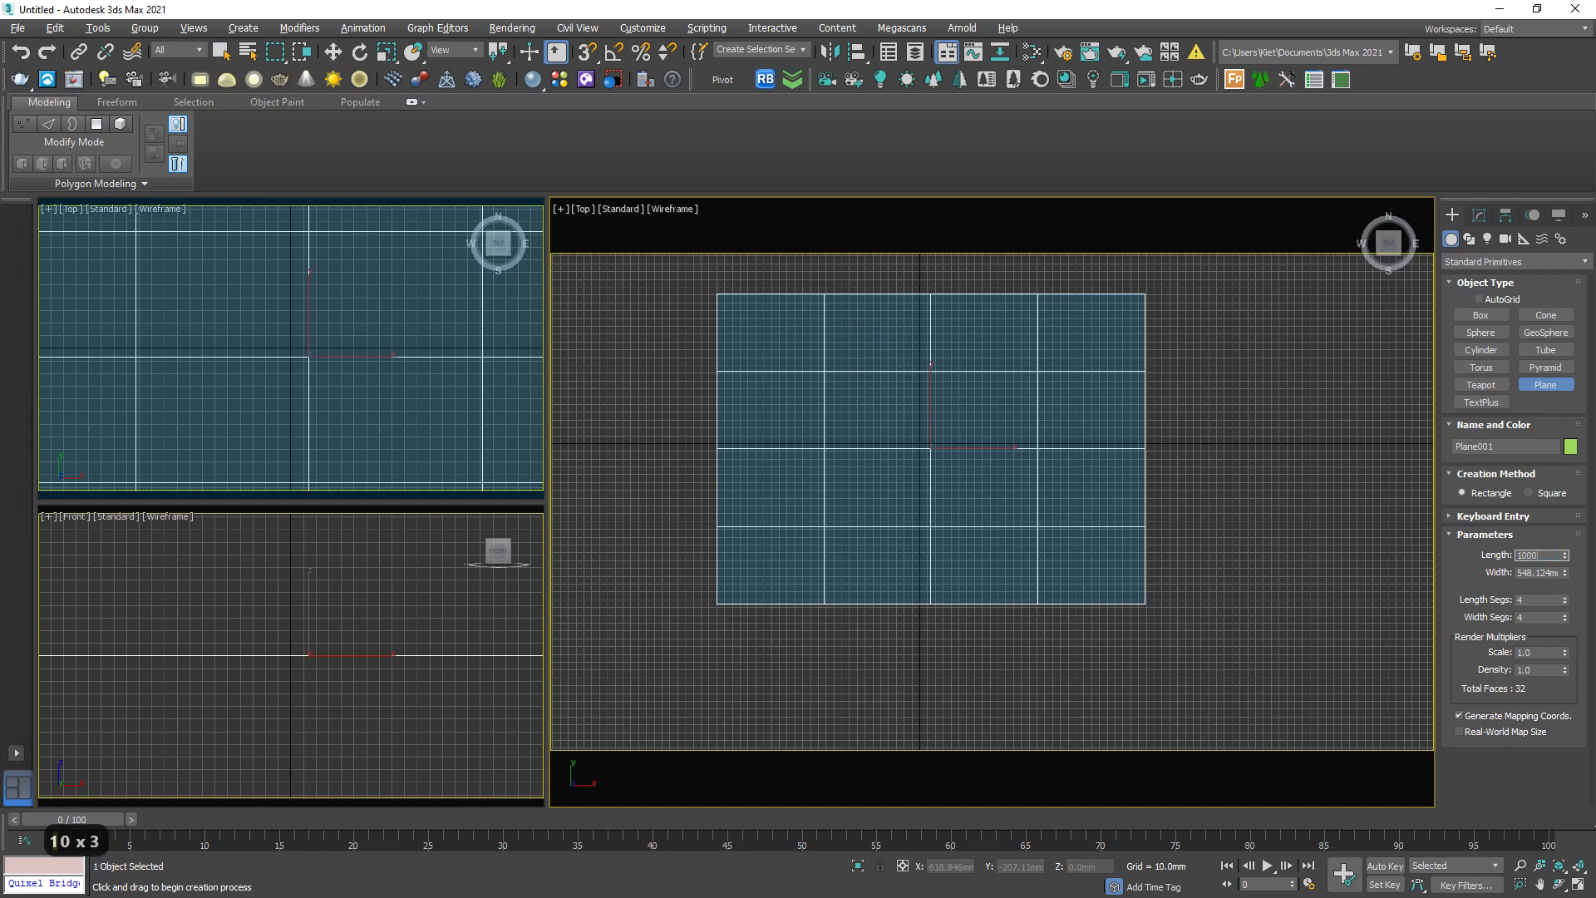
key(Tab)
text(1000)
key(Return)
scroll(1097, 519, down, 3)
Draw Box001 resting on the plane from the quad menu.
right_click(1206, 468)
click(1218, 436)
drag(898, 465, 1006, 566)
click(1009, 475)
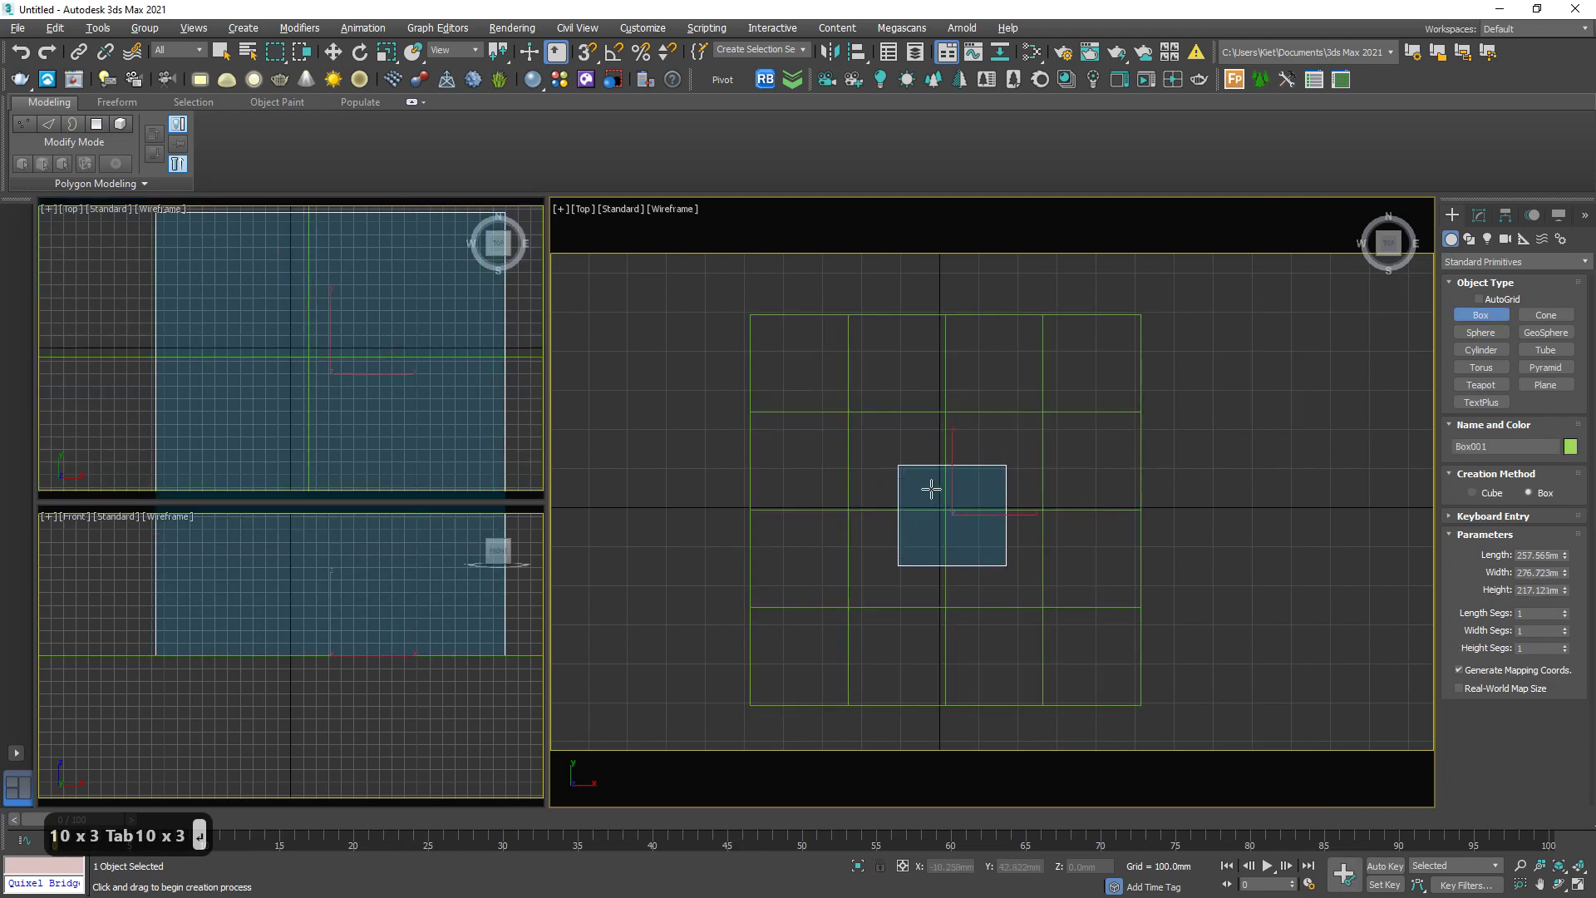
right_click(785, 509)
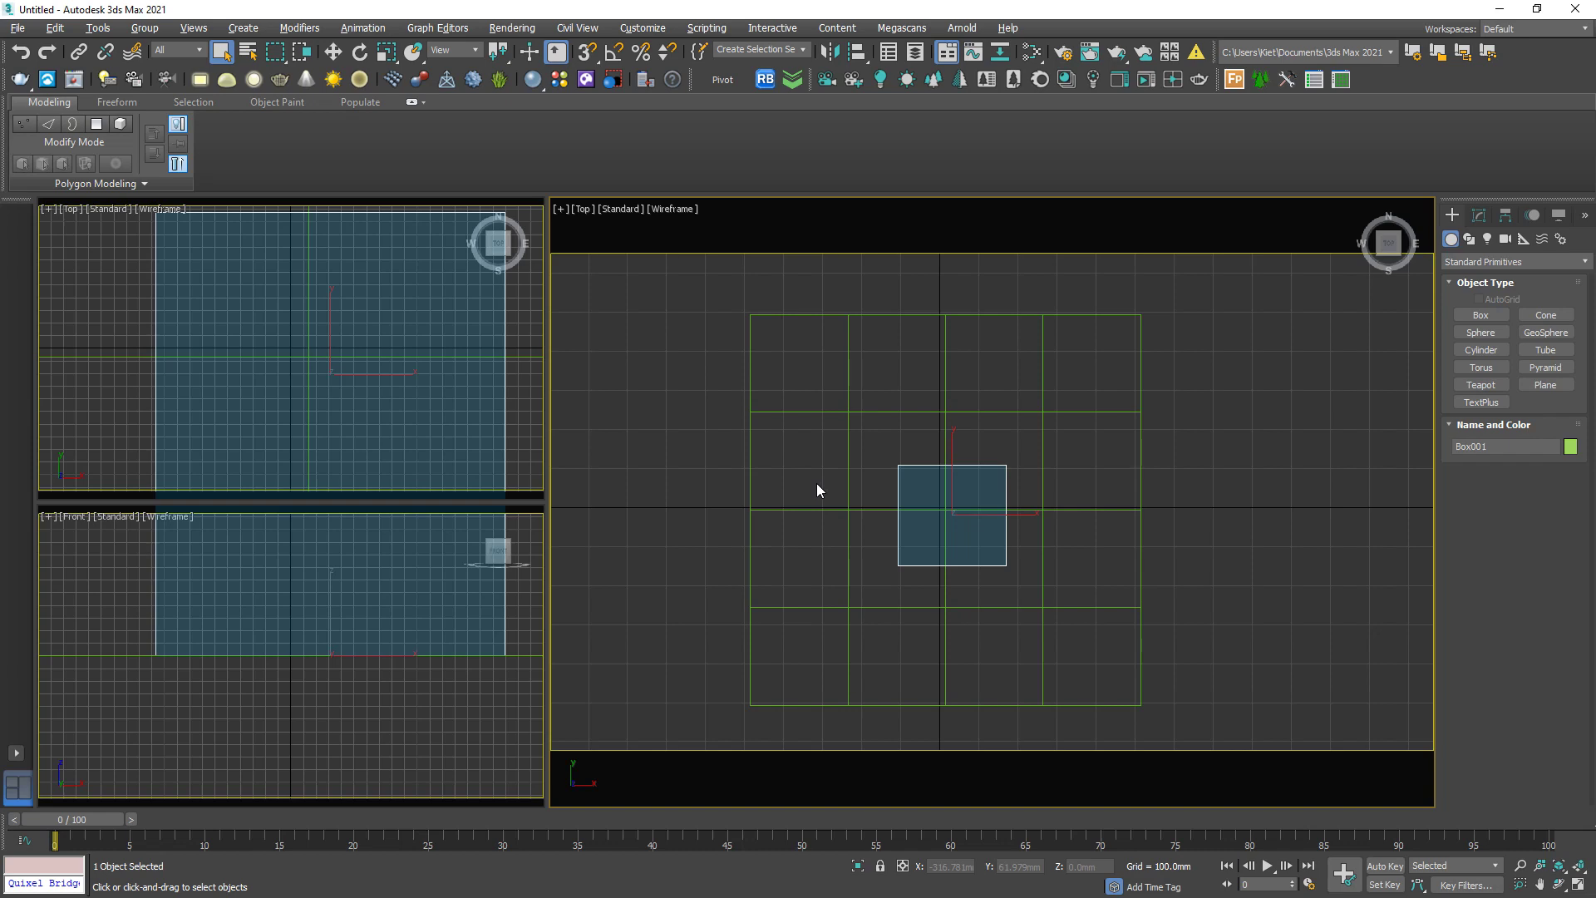
Switch the large viewport to Perspective and orbit and zoom to frame the box.
key(p)
alt+middle_drag(816, 482, 967, 499)
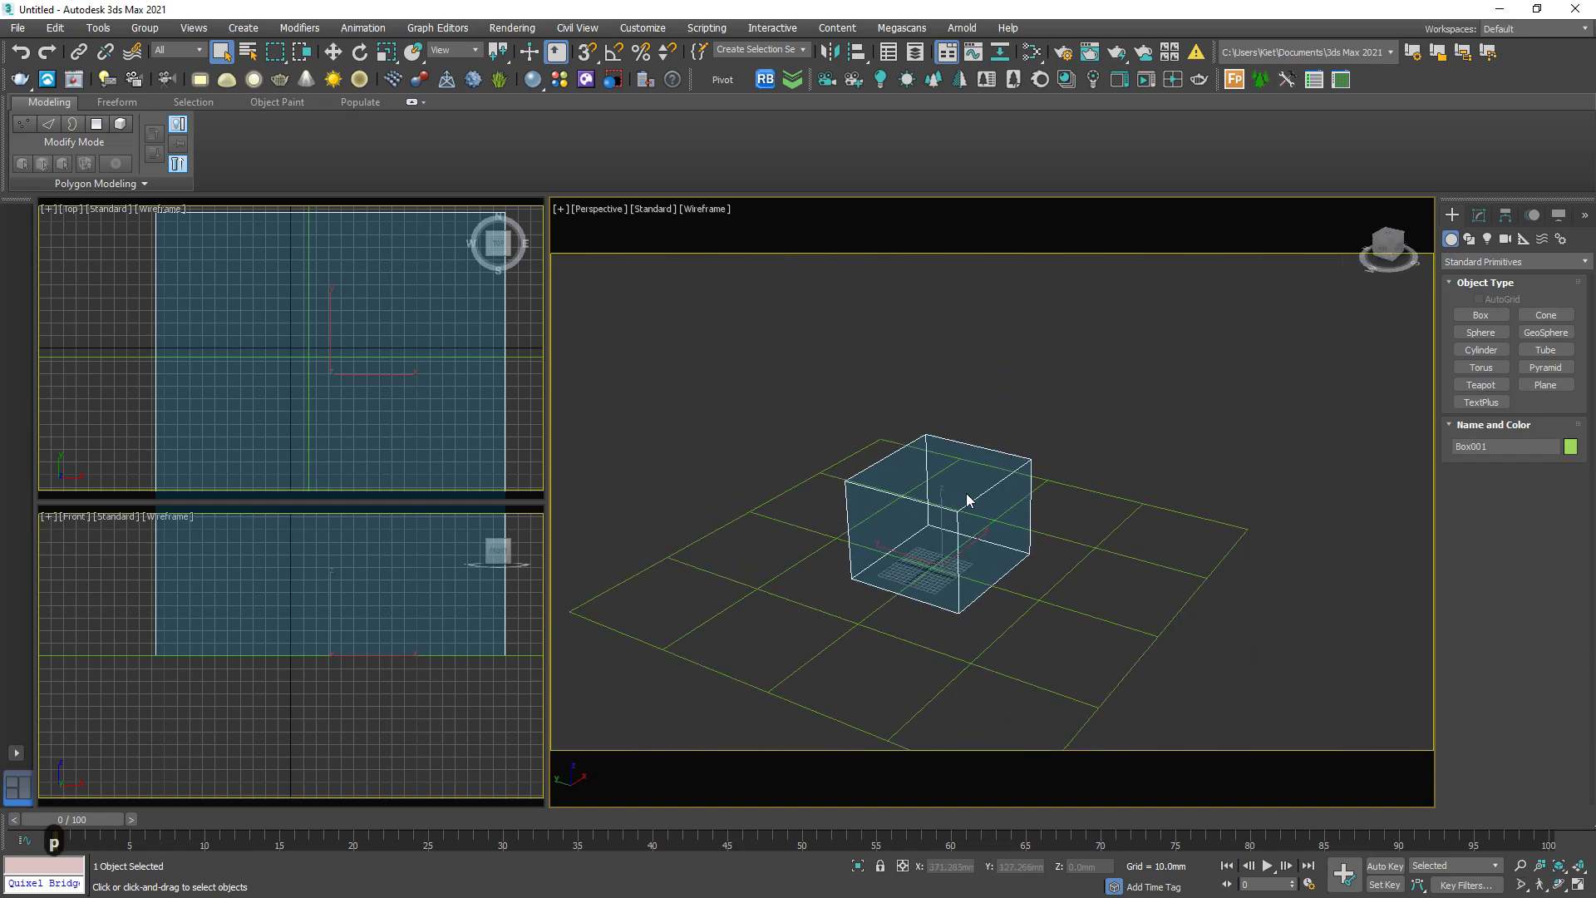
scroll(967, 499, up, 5)
scroll(947, 522, up, 2)
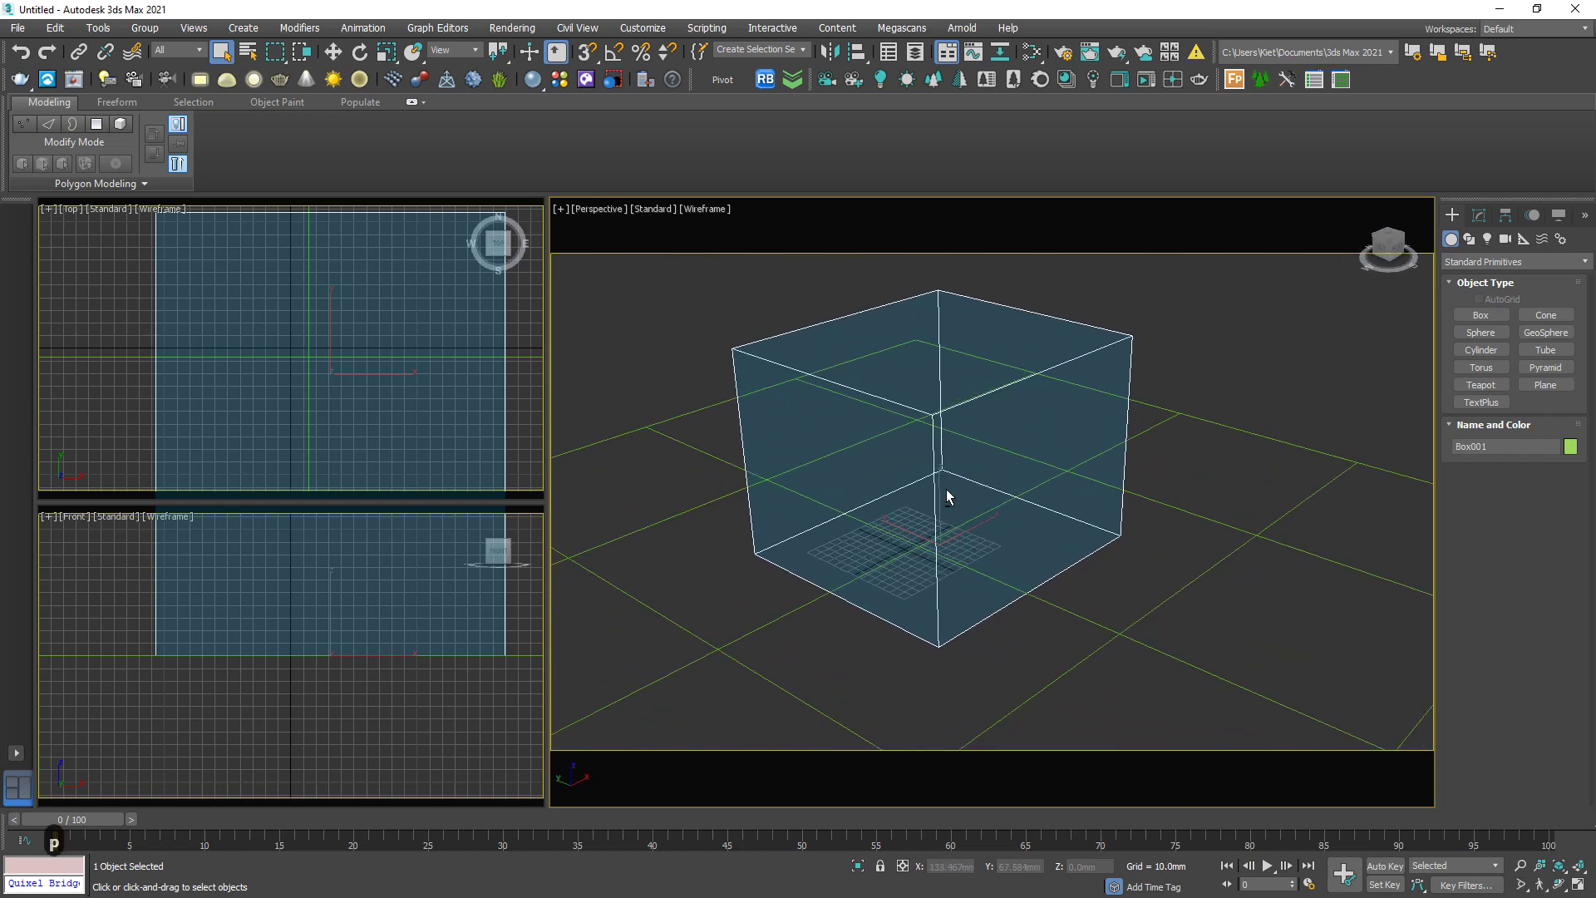
alt+middle_drag(946, 489, 835, 362)
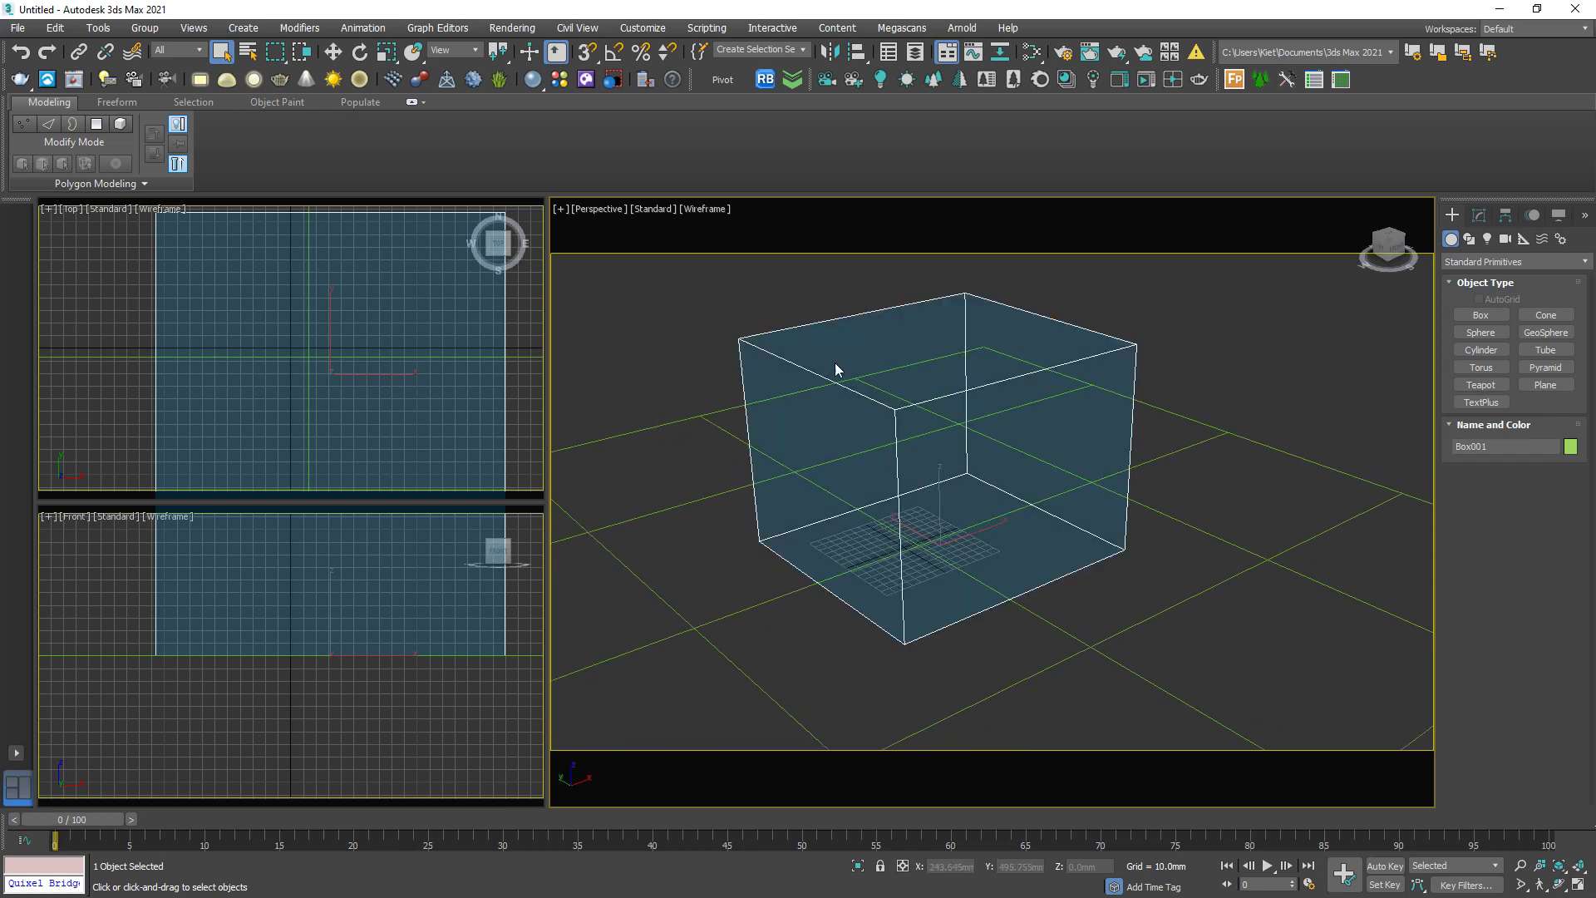
Create CoronaCamera001 from the view and centre it in the Top view.
click(854, 80)
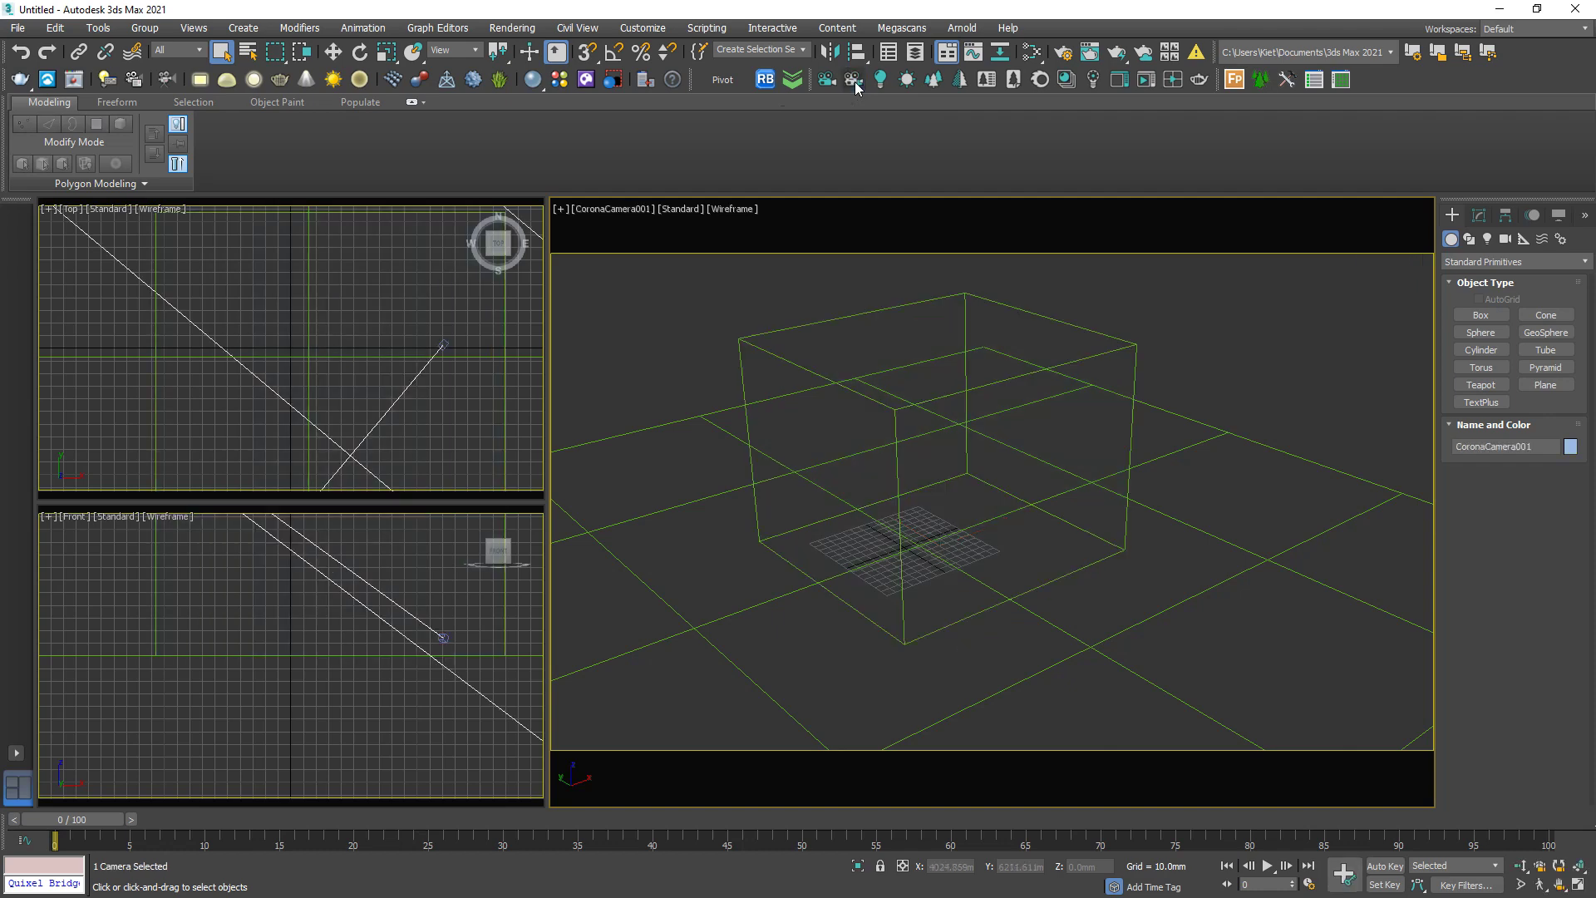
scroll(265, 388, down, 4)
scroll(286, 311, down, 3)
middle_drag(222, 373, 237, 348)
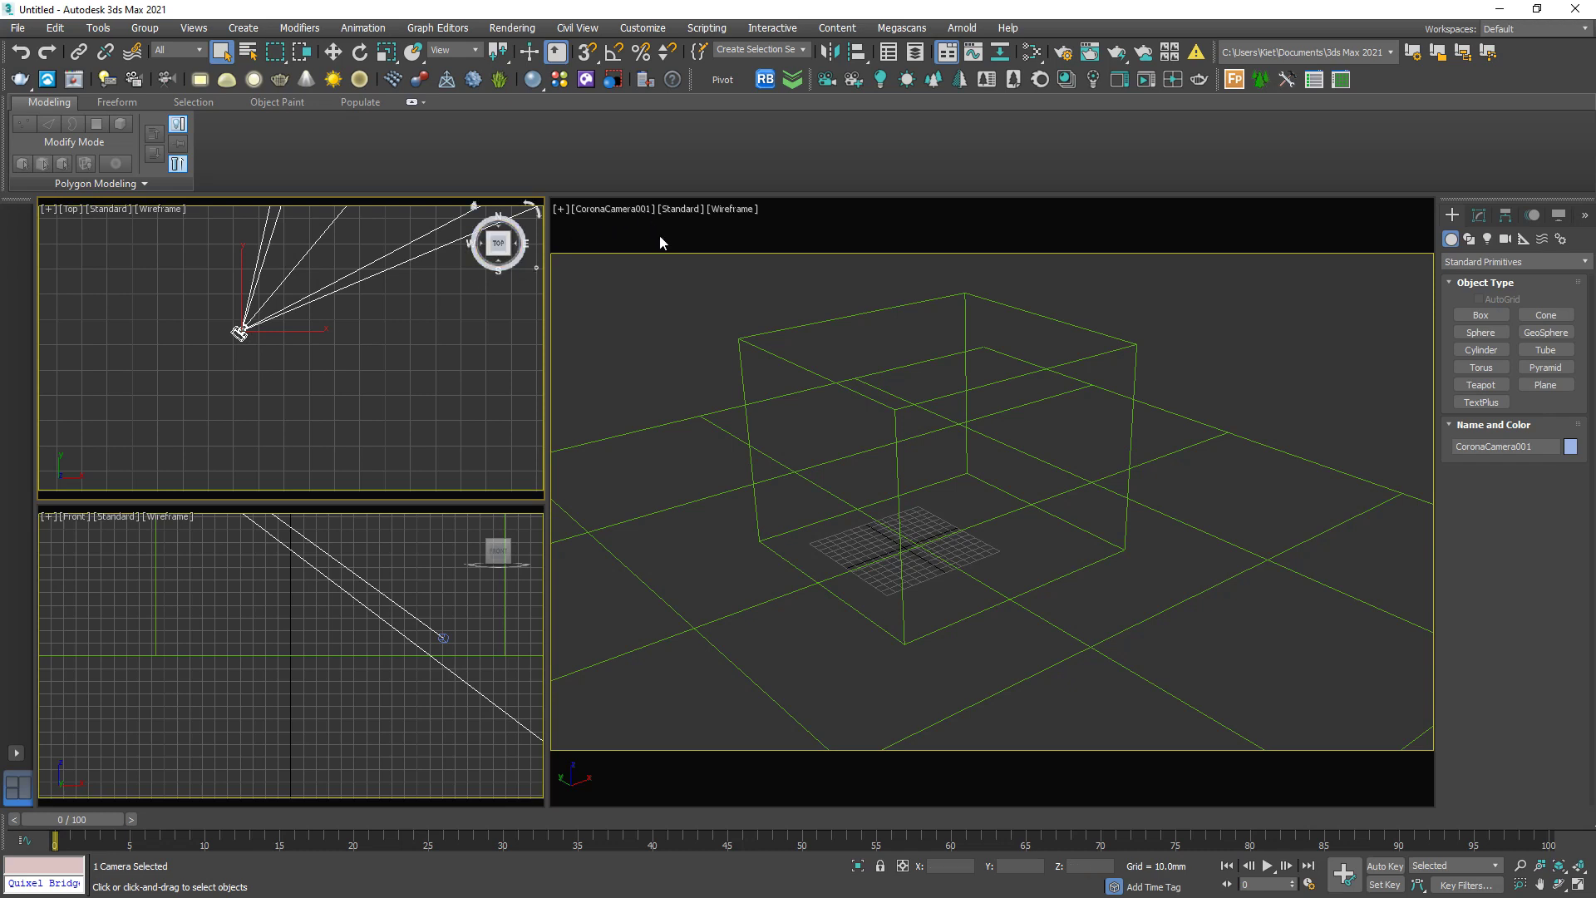
click(717, 321)
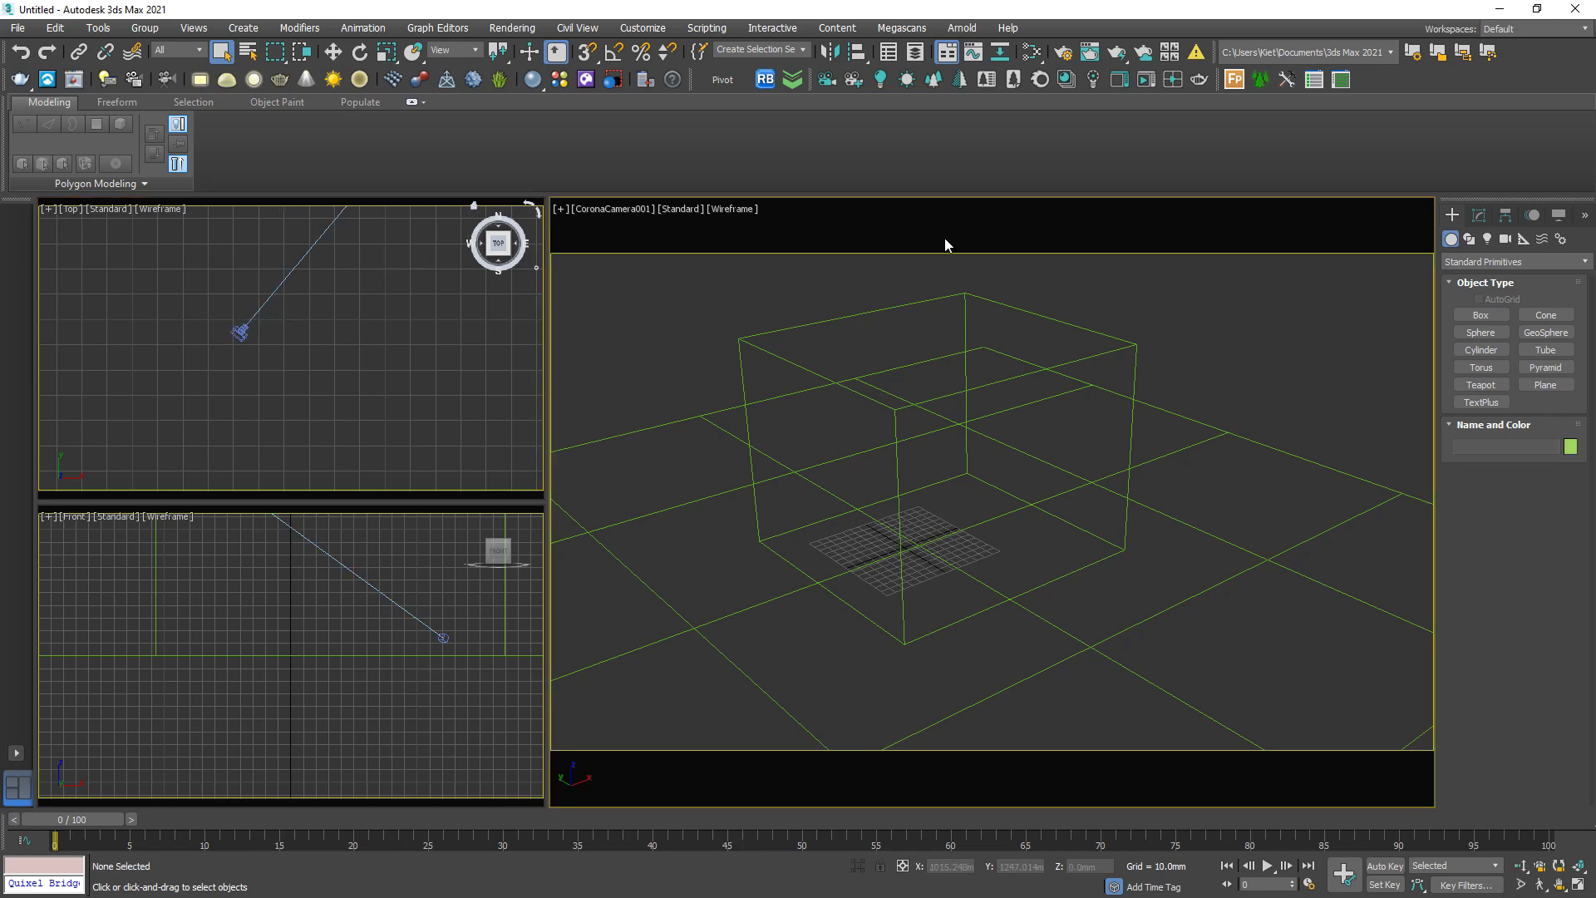
Lock rendering to the camera view, run an interactive render in the Front viewport, then stop it.
click(1063, 52)
click(795, 299)
click(363, 742)
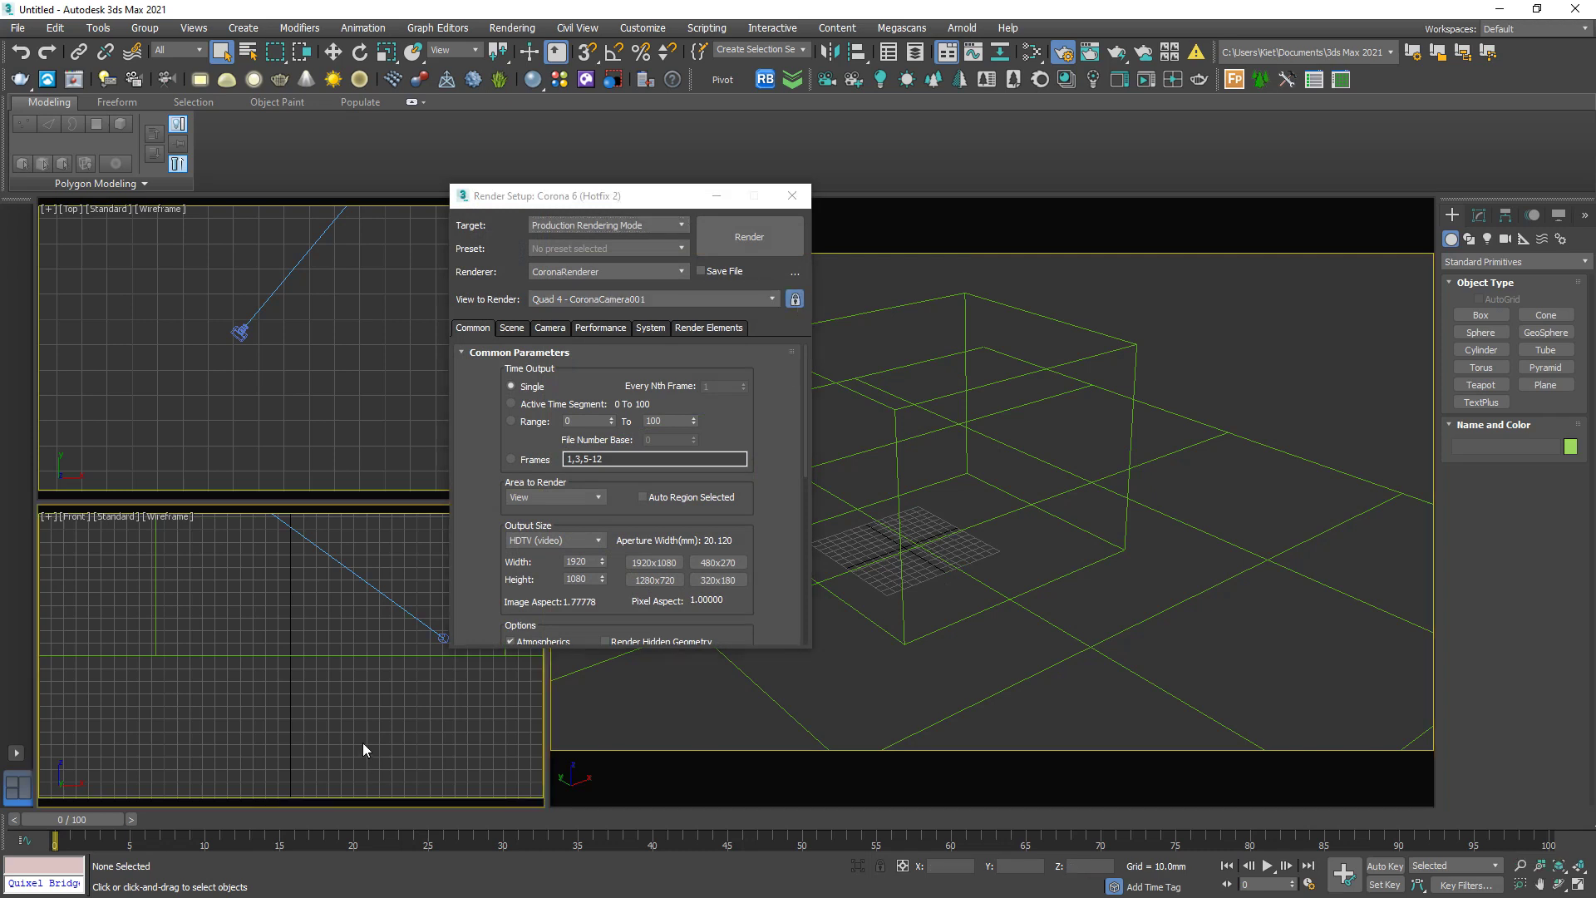
click(1173, 86)
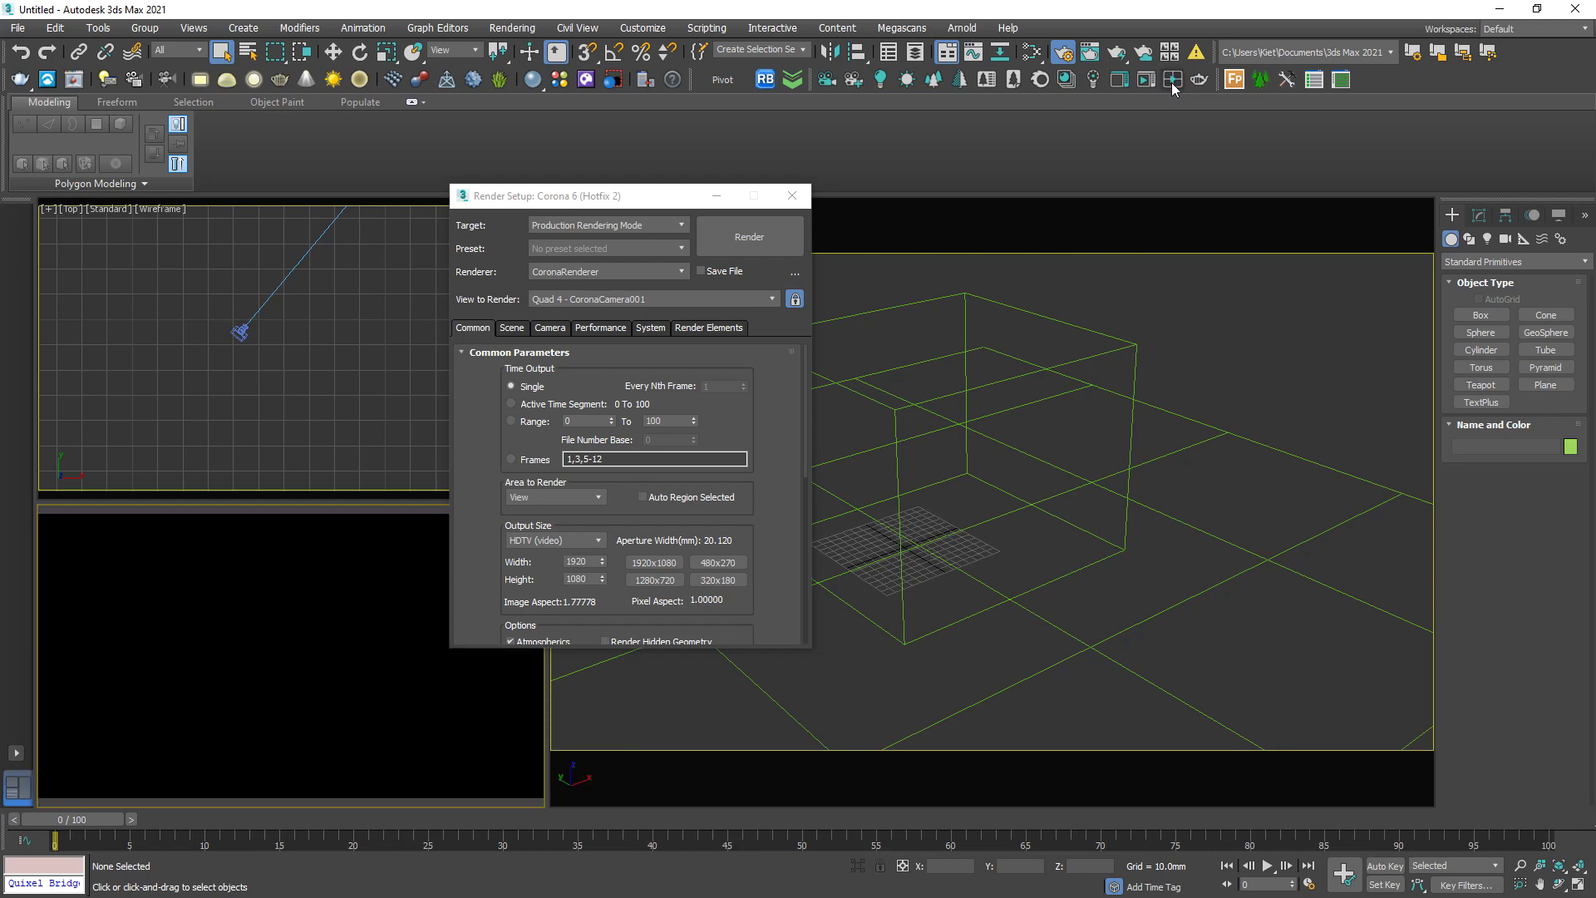
drag(625, 203, 803, 217)
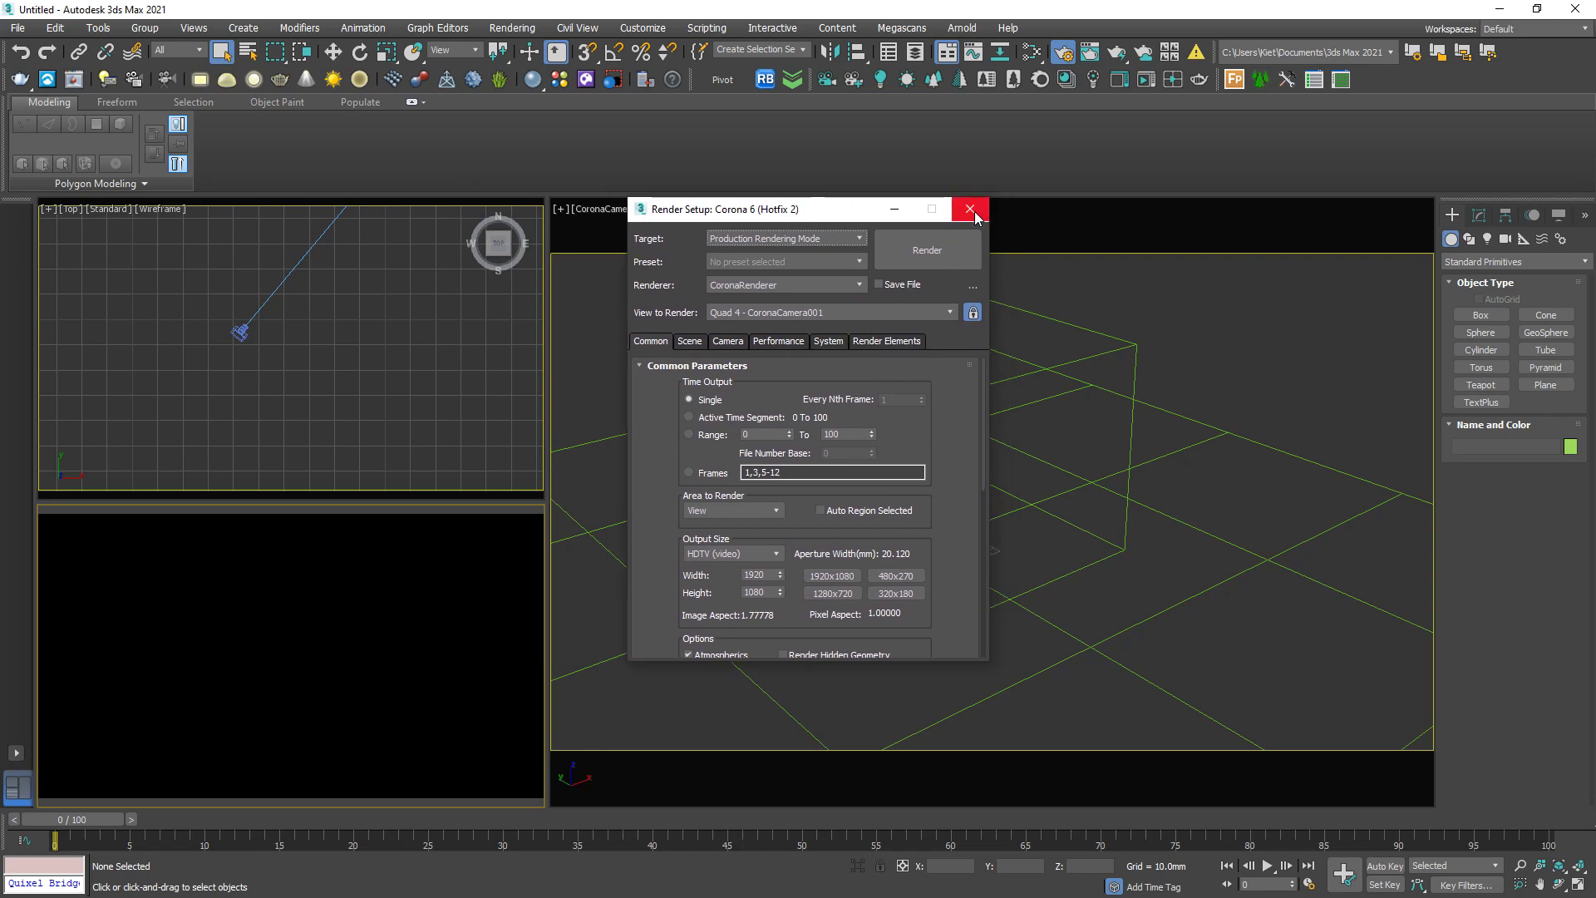
right_click(342, 656)
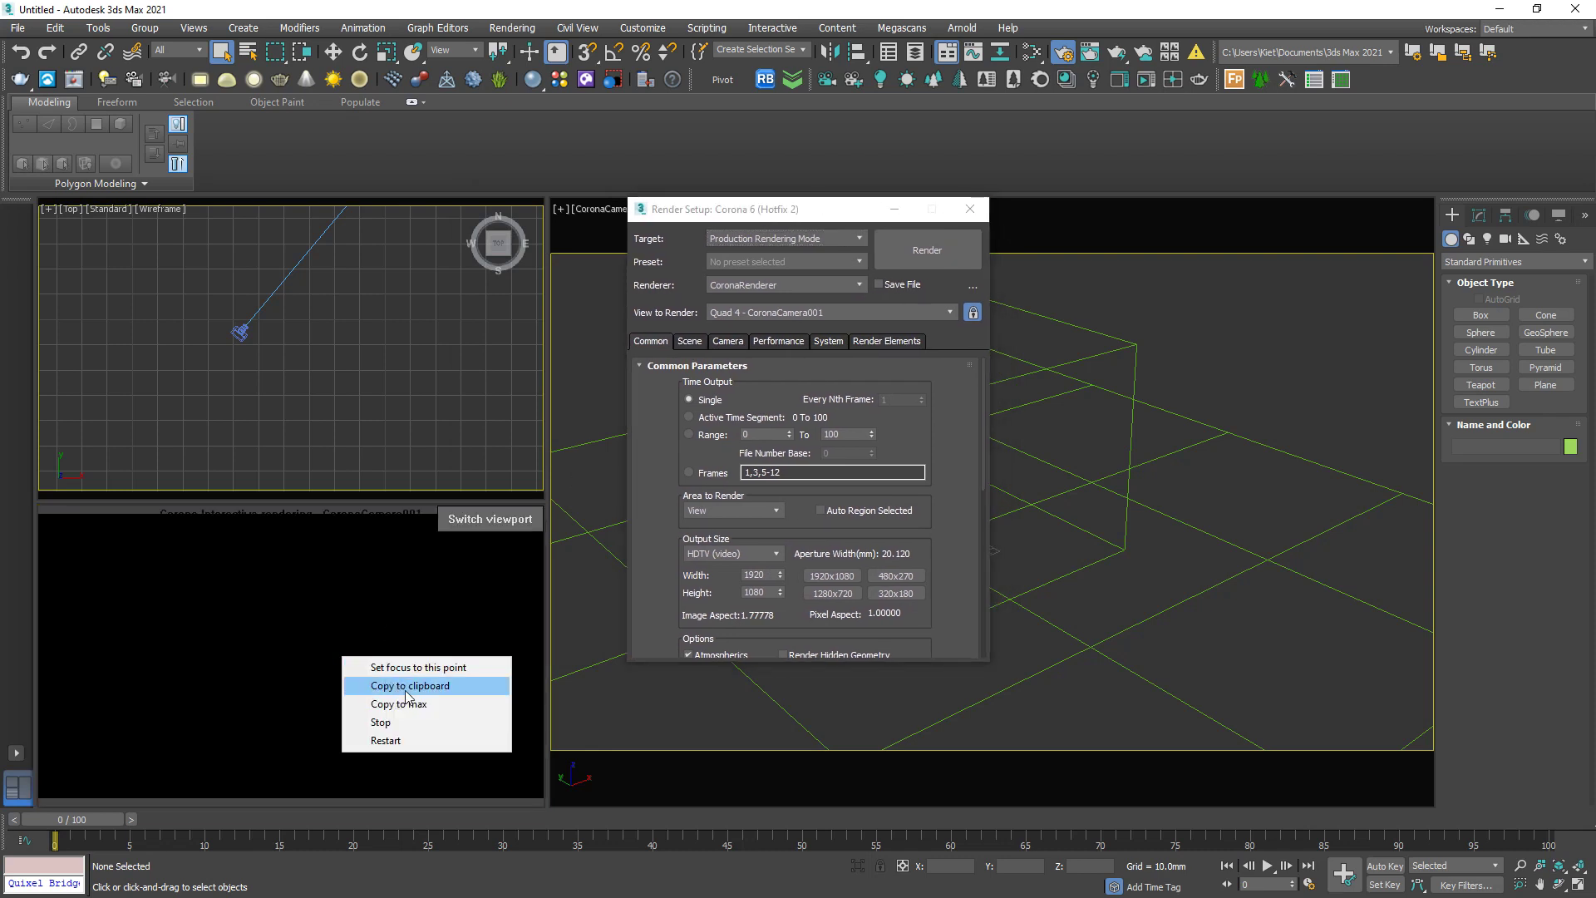
click(413, 722)
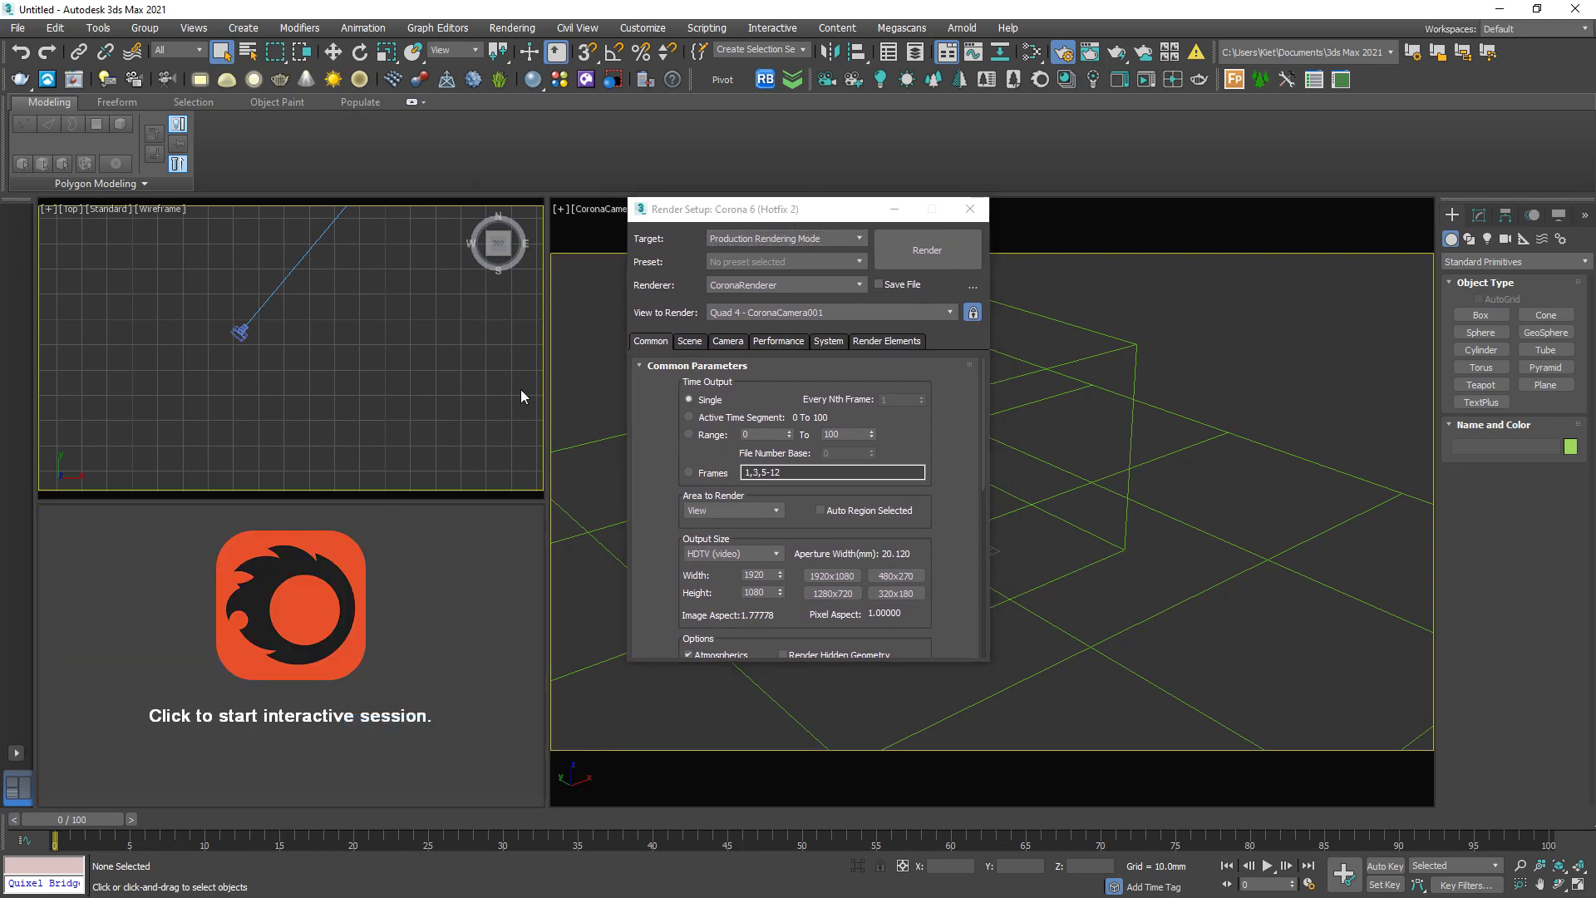
click(969, 209)
Place a targeted Corona Sun aimed at the box centre in the Top view.
click(907, 80)
scroll(402, 346, down, 5)
middle_drag(418, 394, 238, 382)
scroll(310, 375, down, 3)
drag(346, 402, 215, 283)
Add a CoronaSky environment from the sun's Modify panel parameters.
right_click(377, 308)
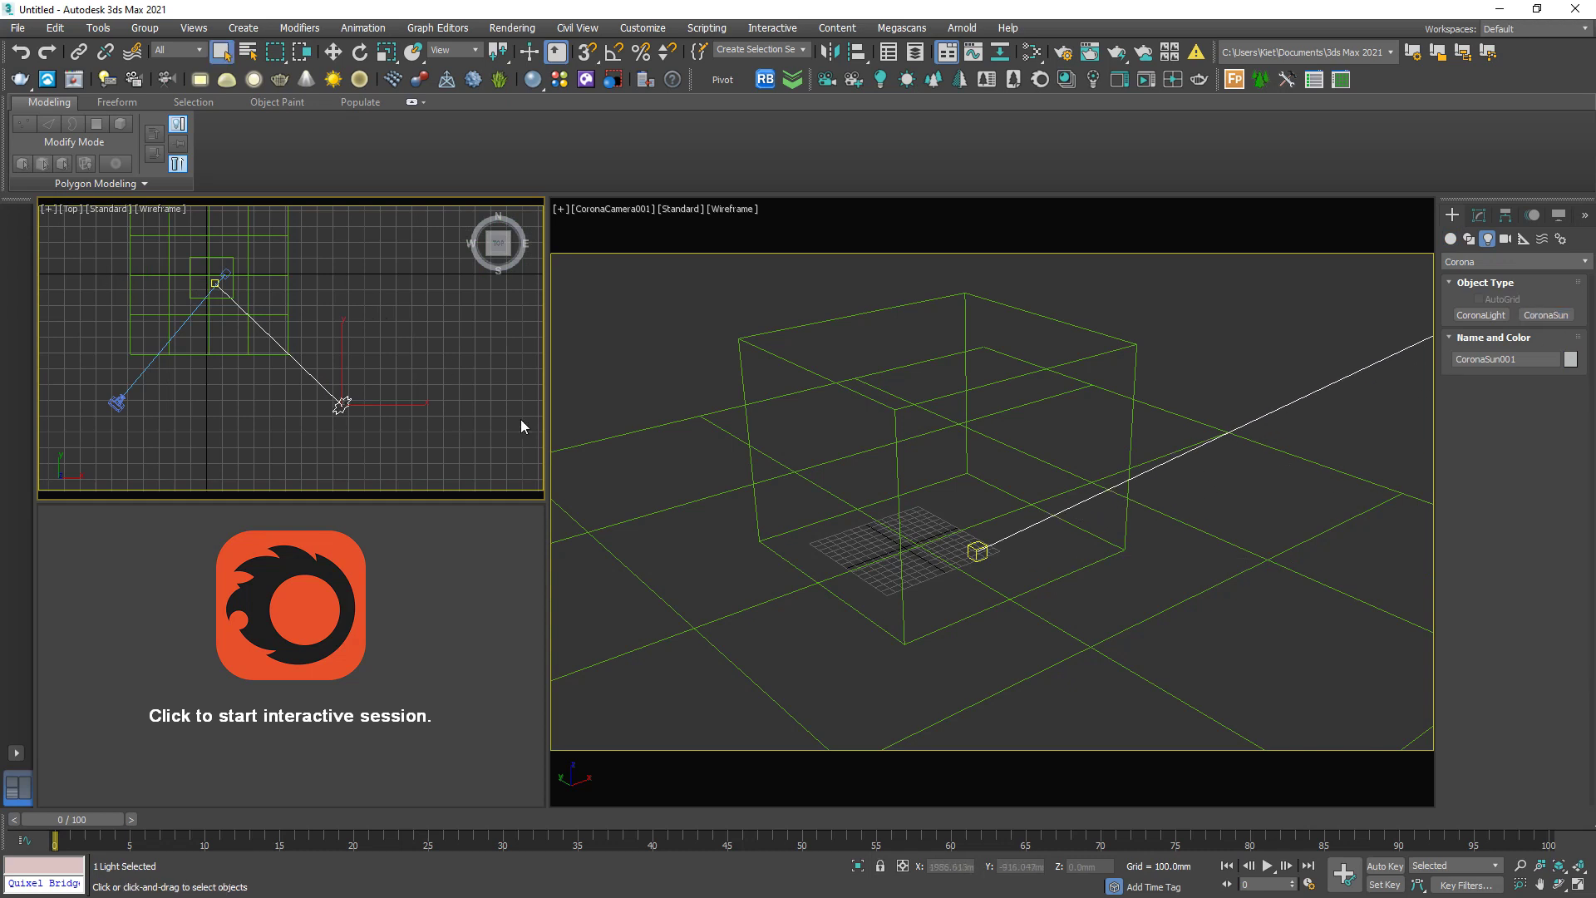
click(1479, 215)
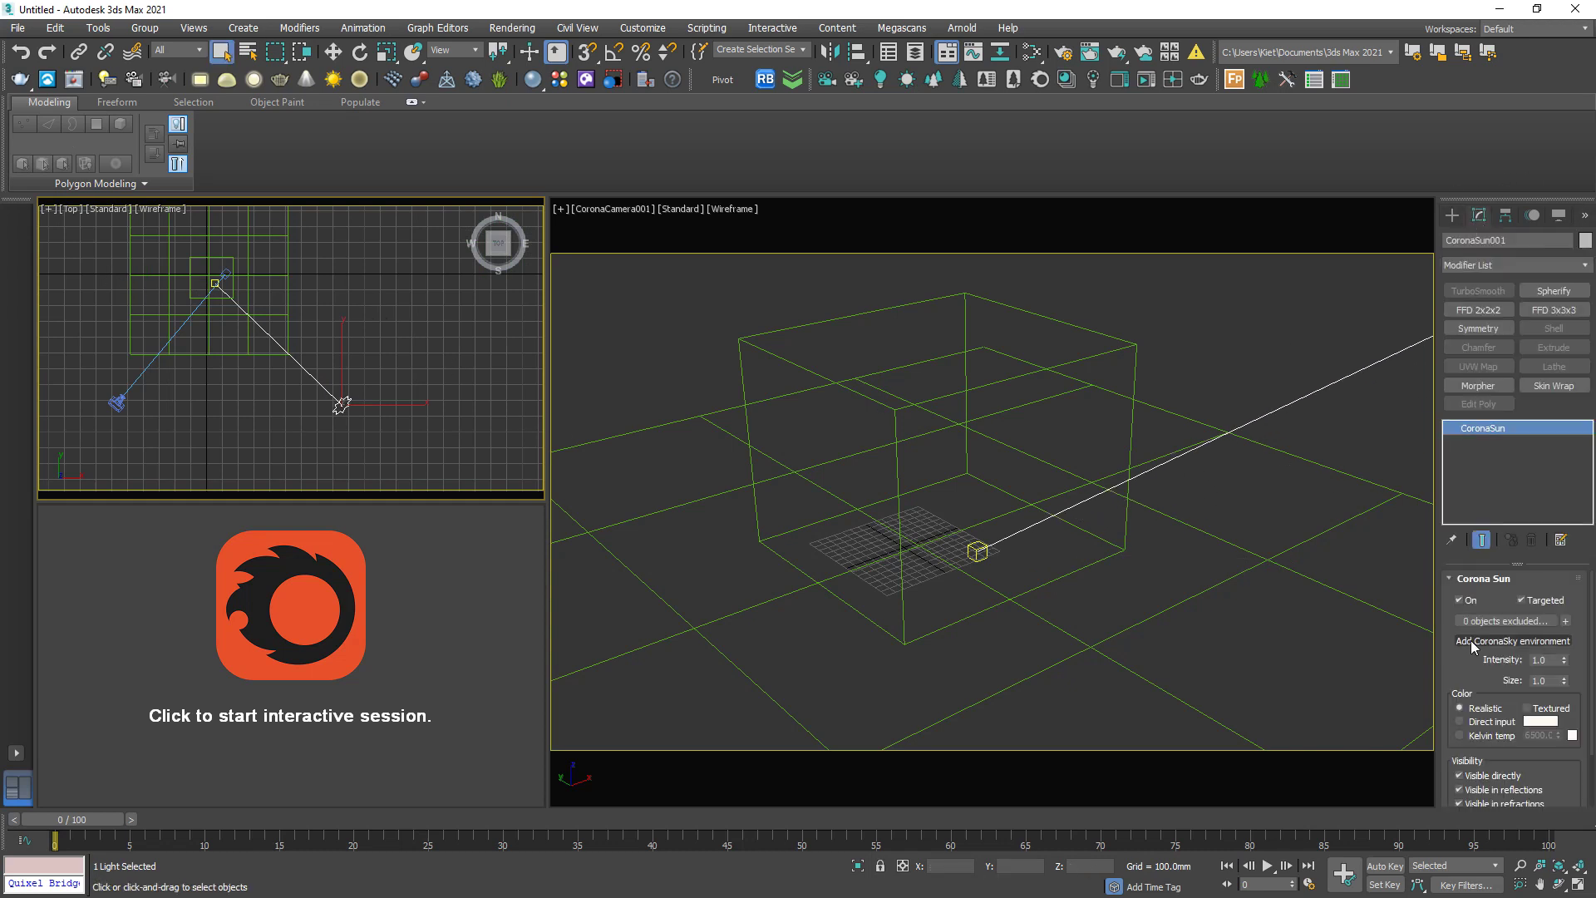
click(1472, 641)
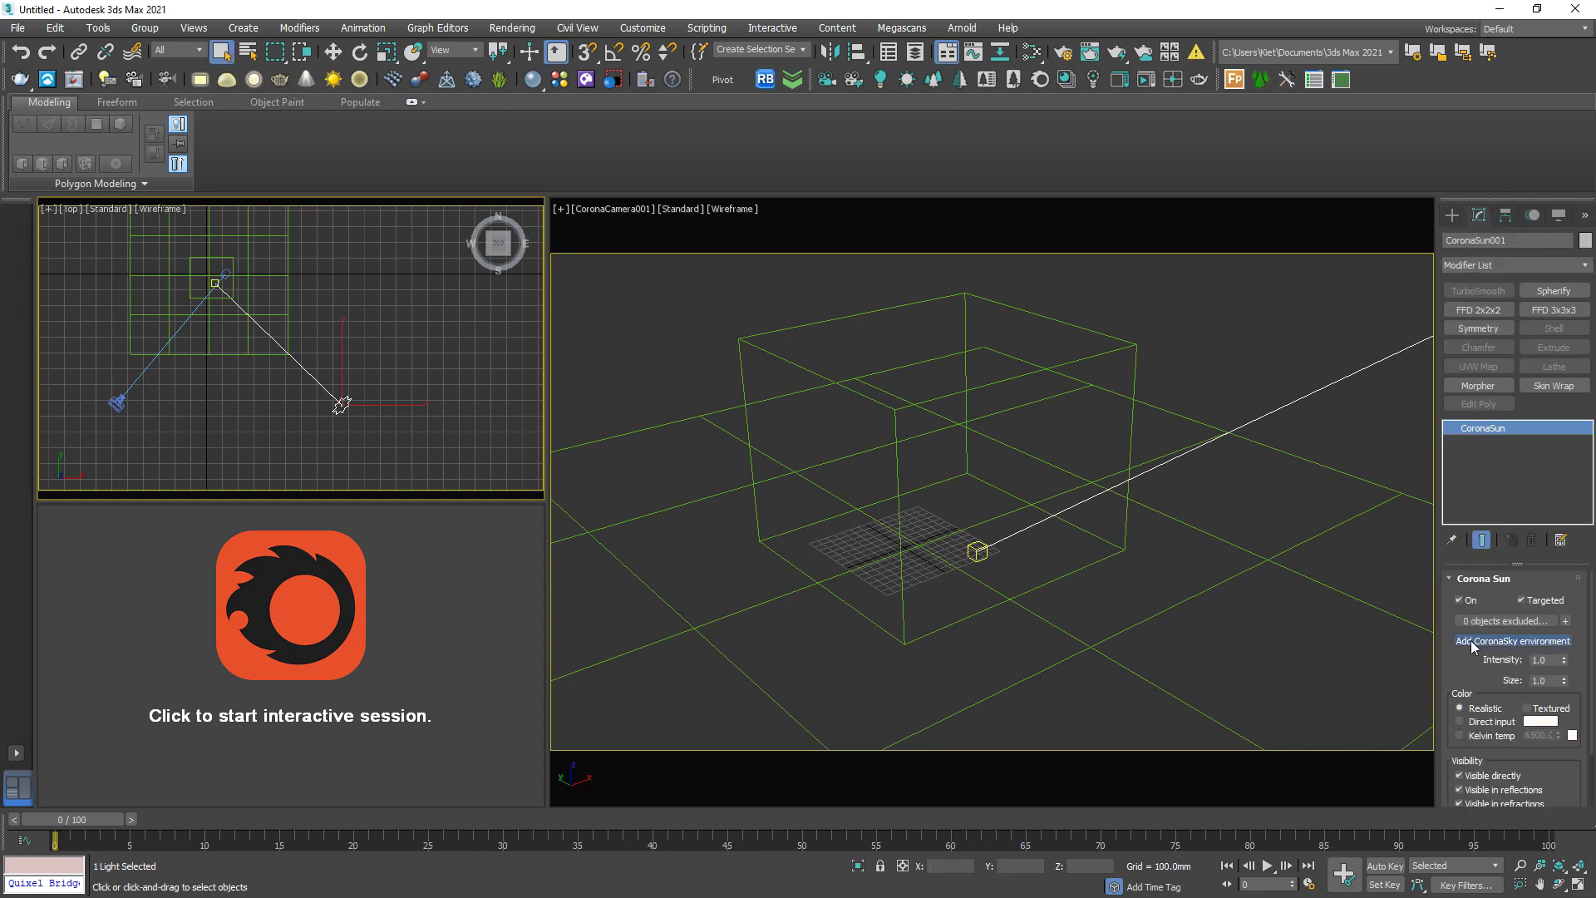
Preview the sunlight in an interactive render, stop it, and show edged faces.
click(513, 574)
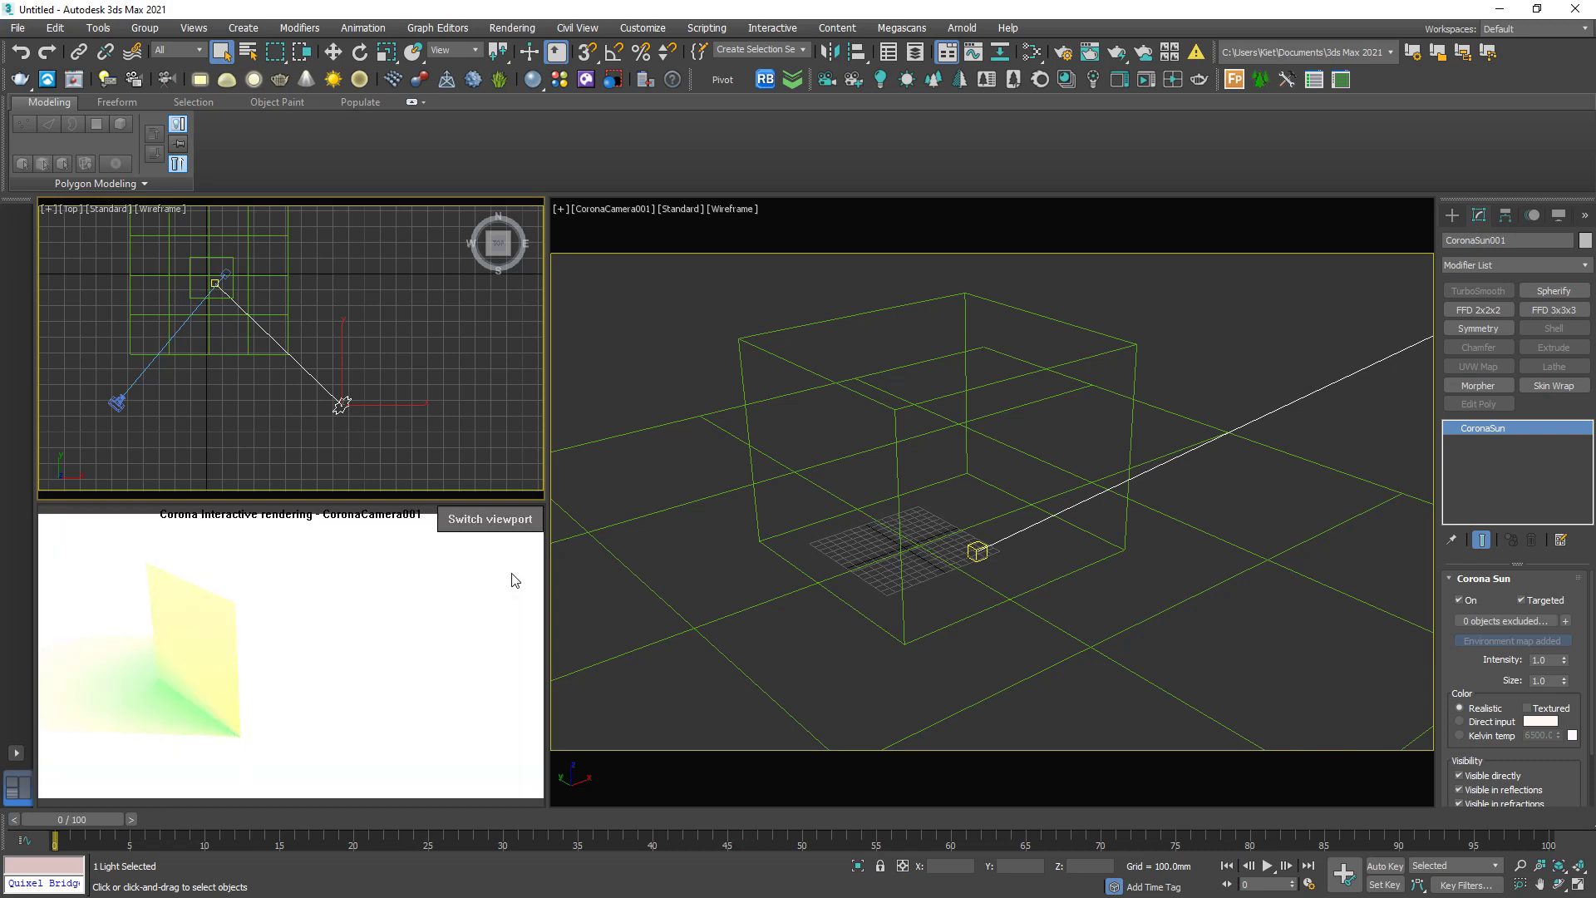
right_click(456, 591)
click(494, 634)
click(691, 330)
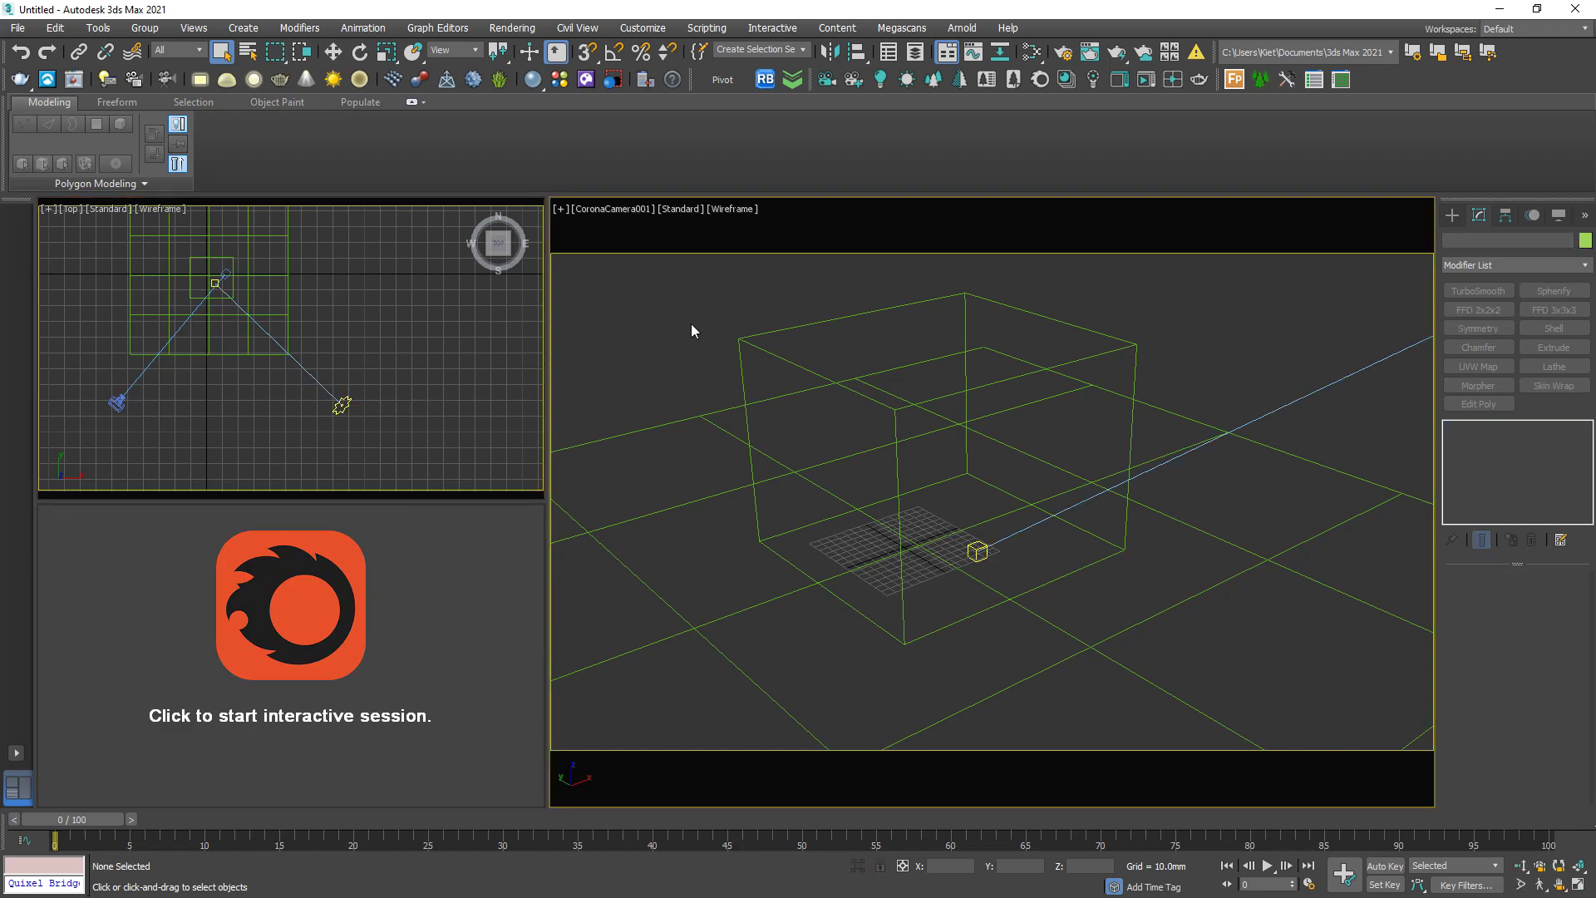
key(F4)
Turn on Mtl. override with CoronaMtl Material #25 and restart interactive rendering on the shaded camera view.
key(F3)
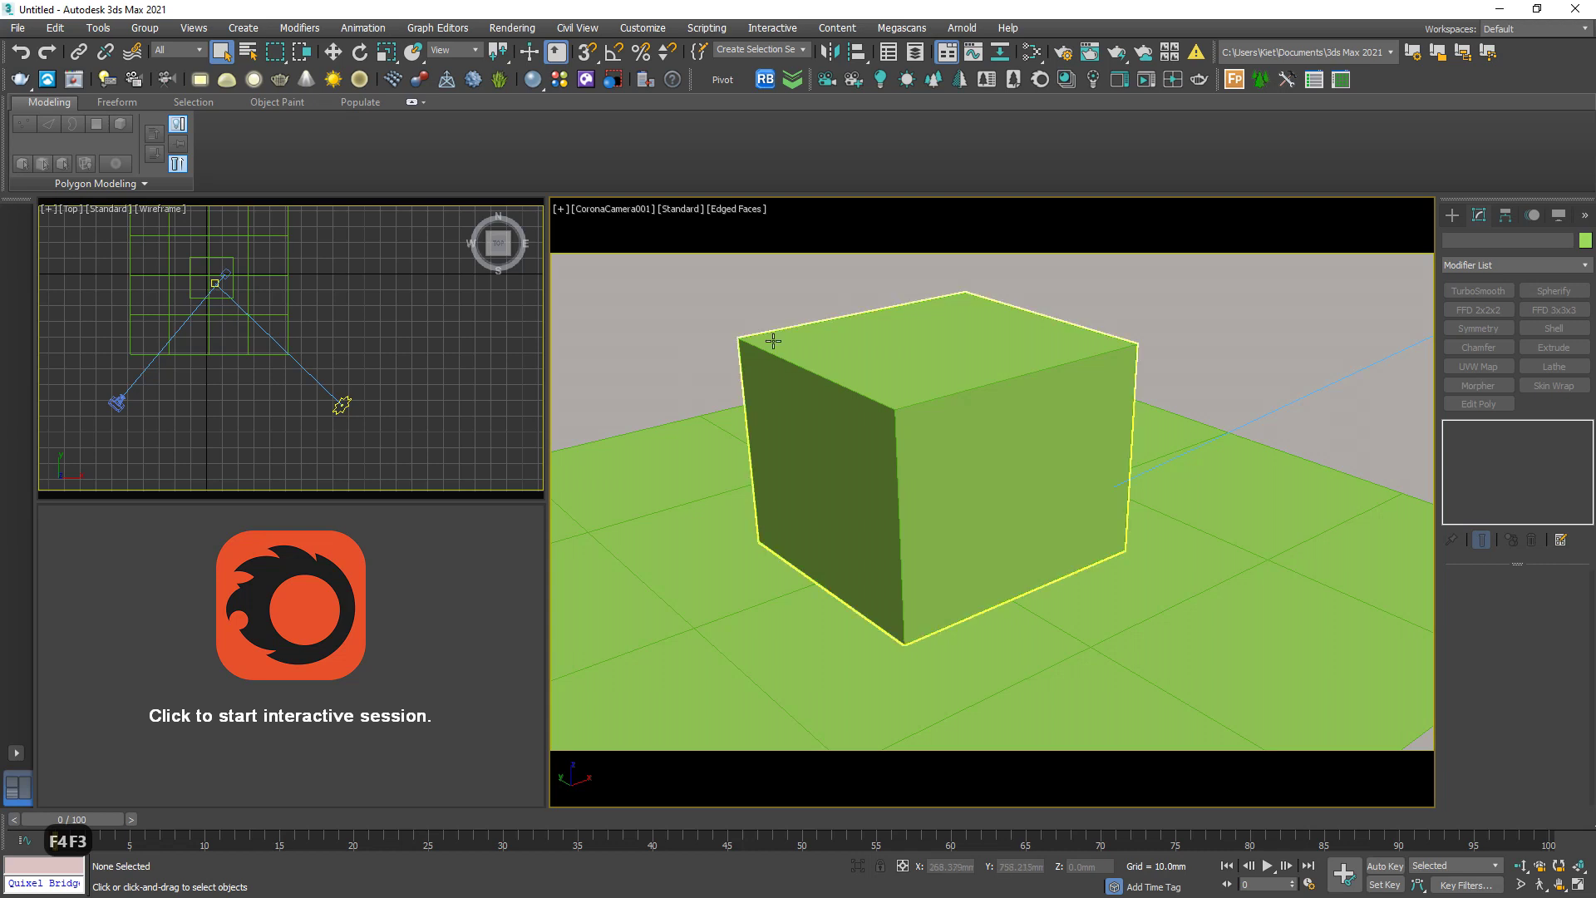
click(1063, 53)
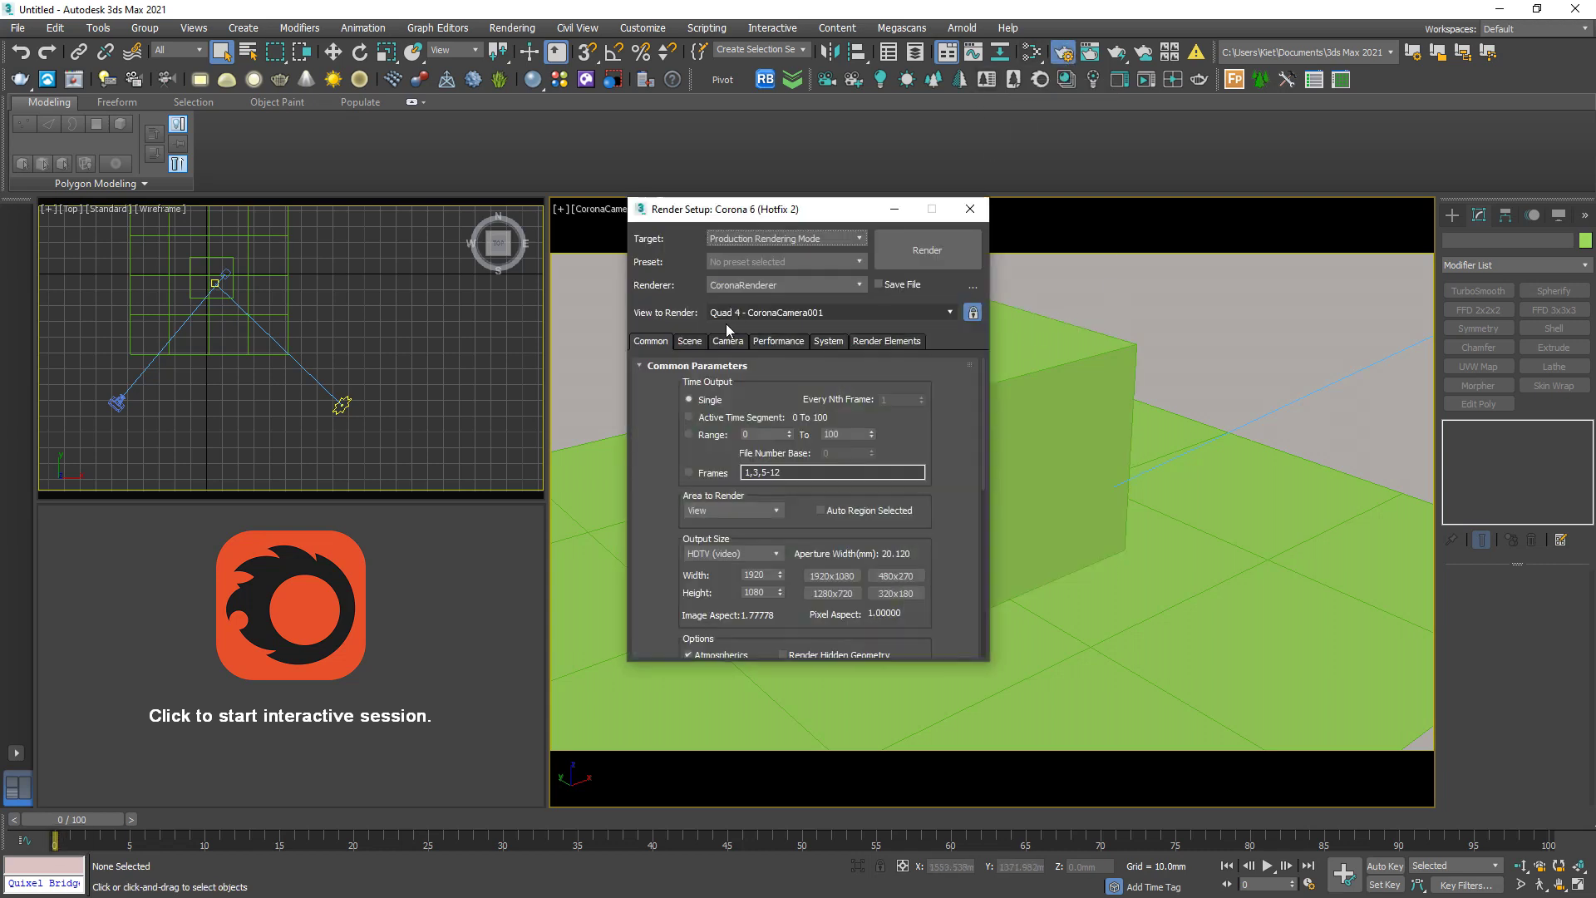
click(690, 342)
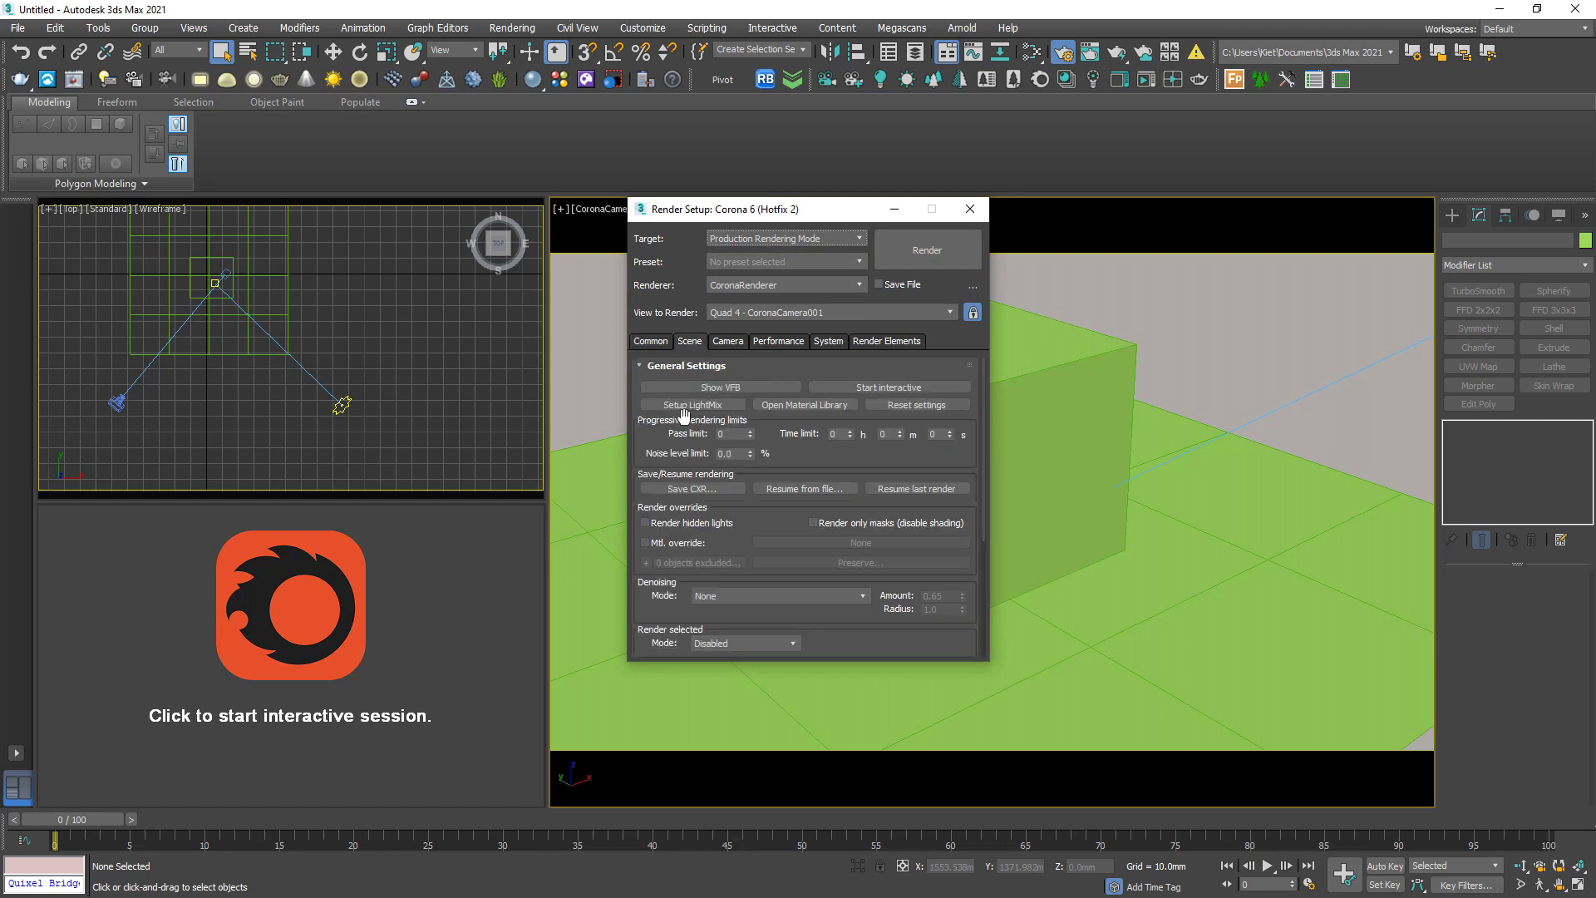
click(678, 543)
click(801, 543)
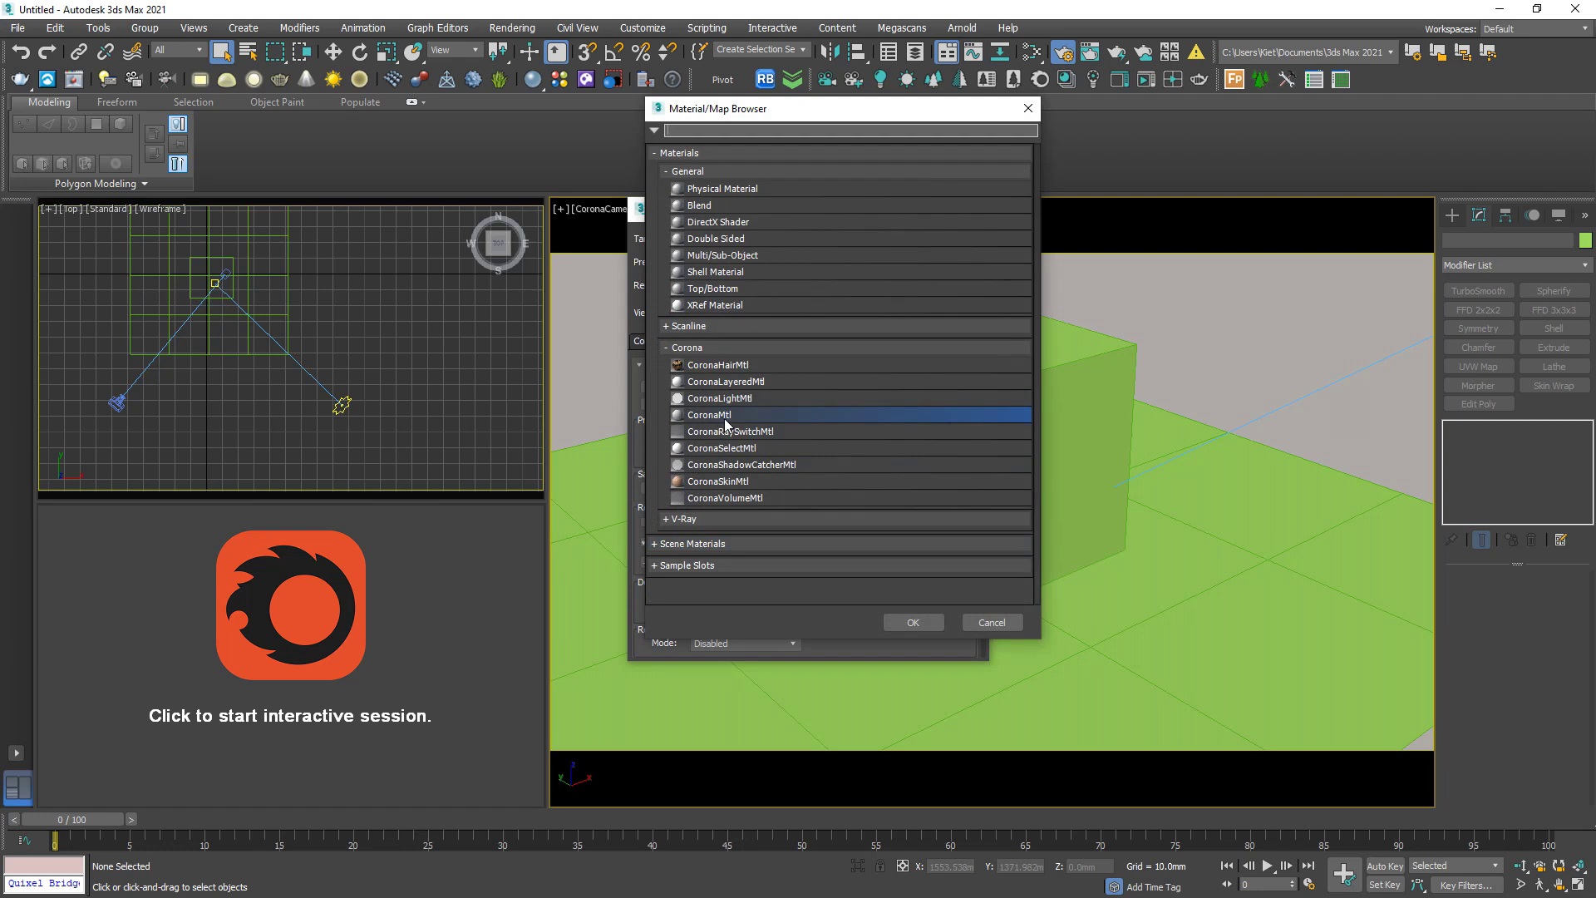
click(915, 622)
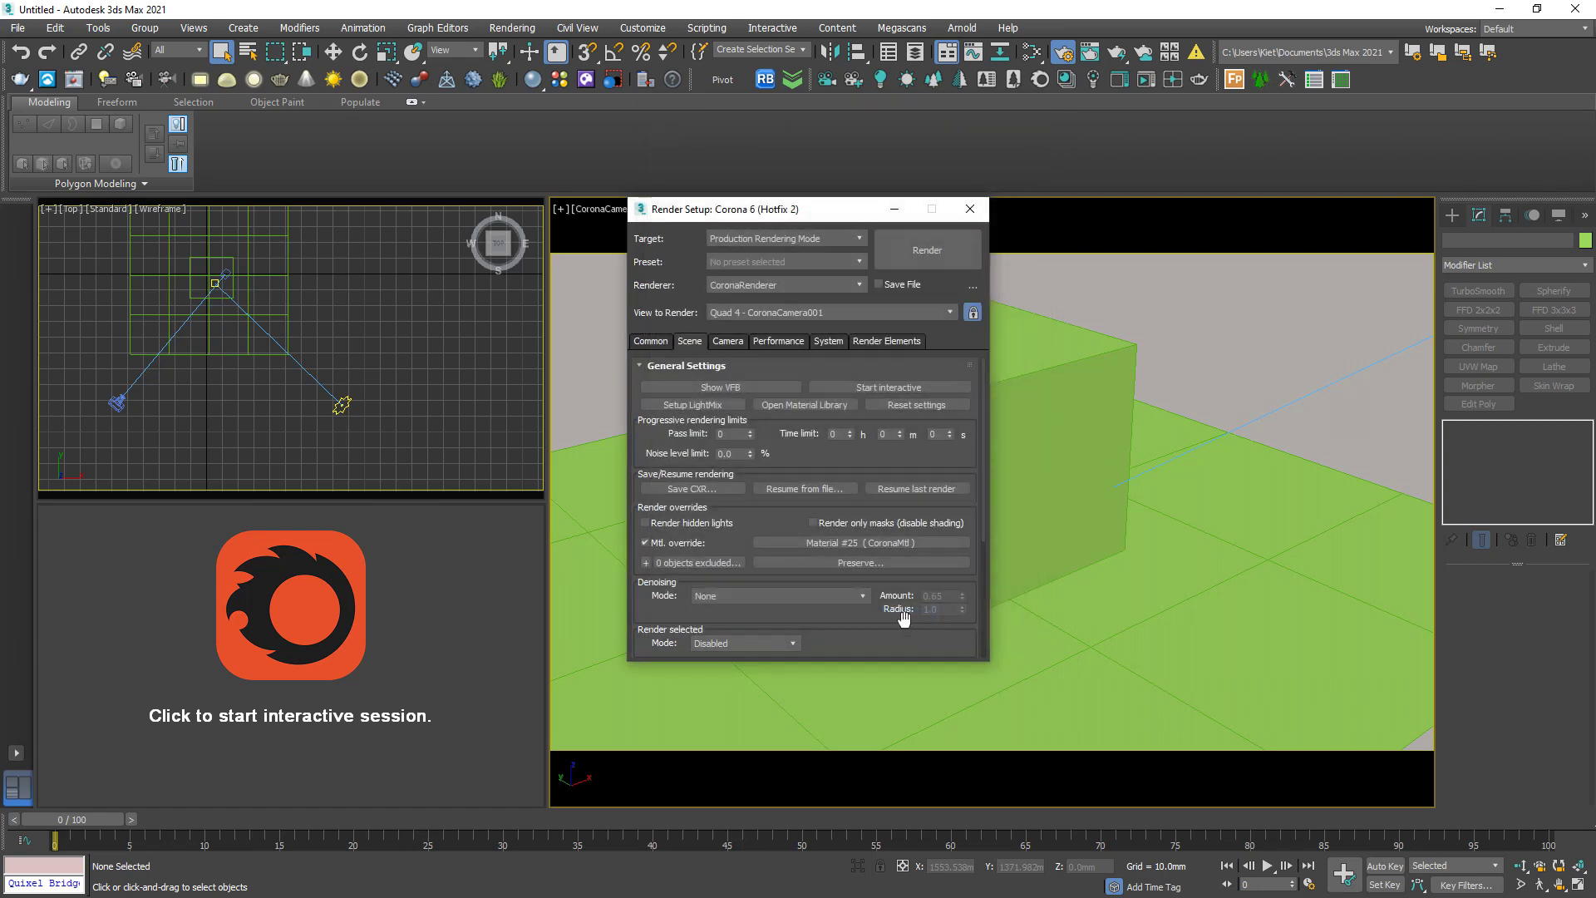
click(896, 212)
click(351, 600)
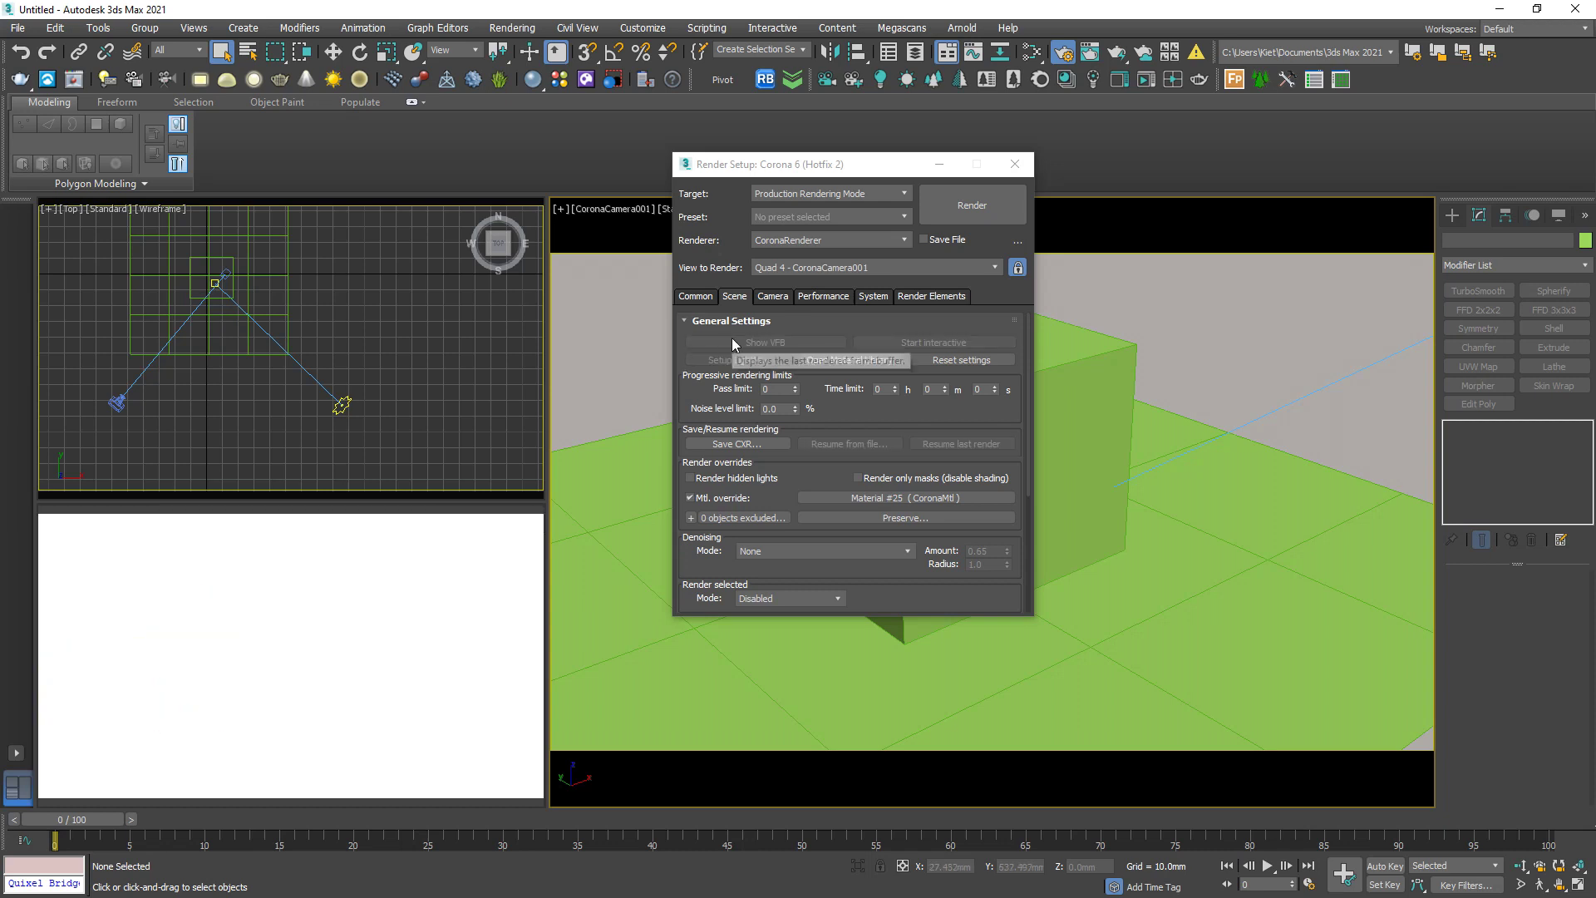
click(770, 299)
Set Highlight compress to 999 and Contrast to 3.0 in Camera postprocessing.
drag(844, 171, 491, 189)
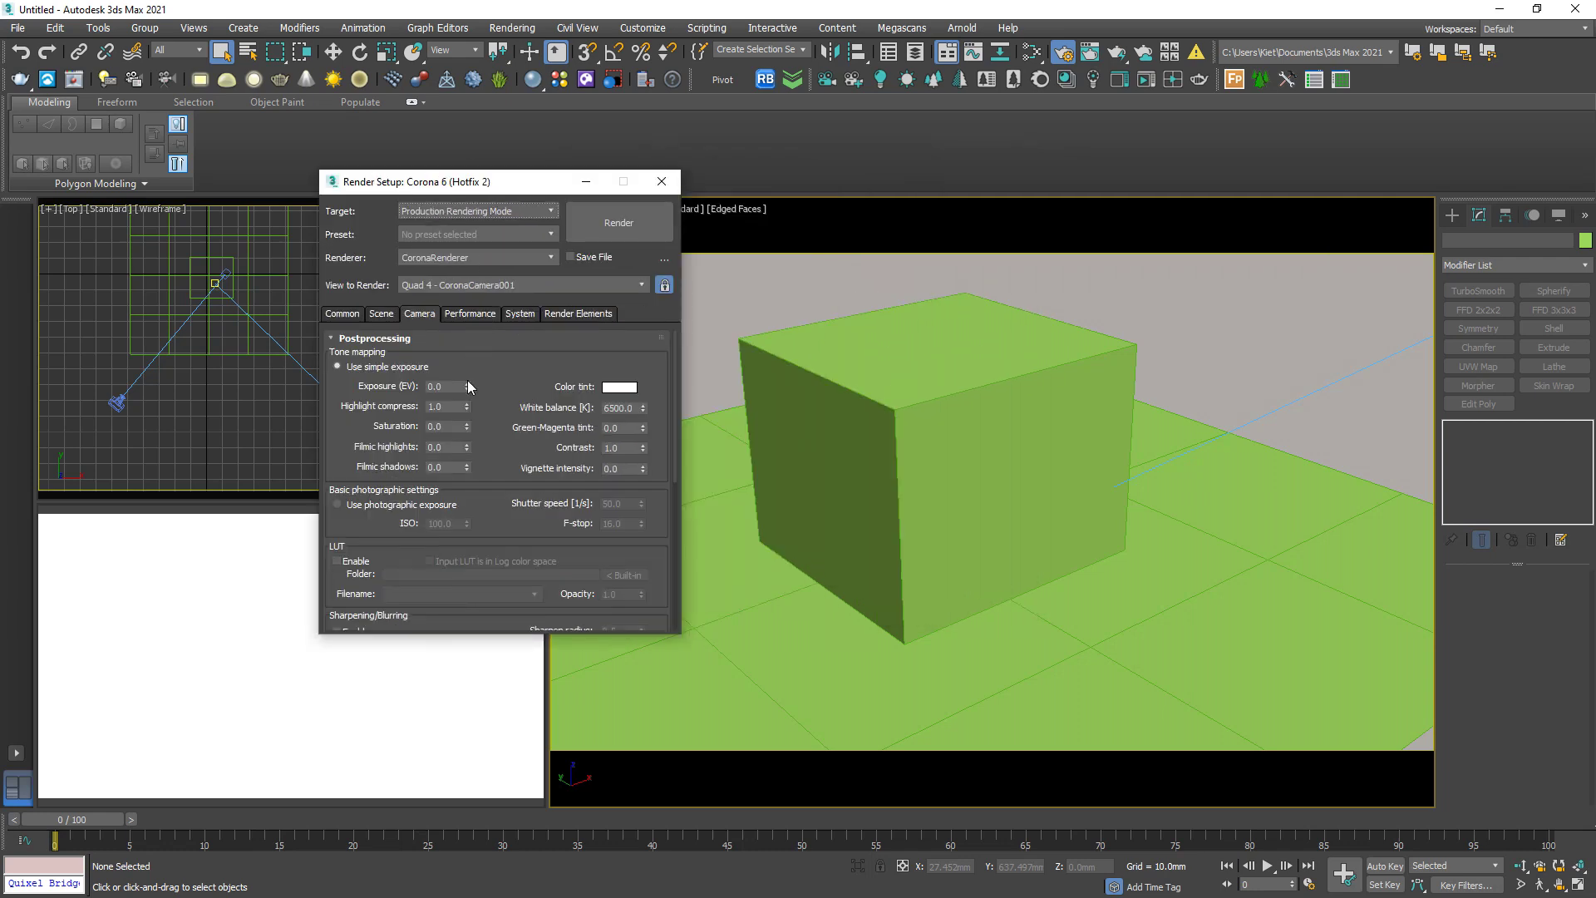
click(450, 407)
text(999)
key(Return)
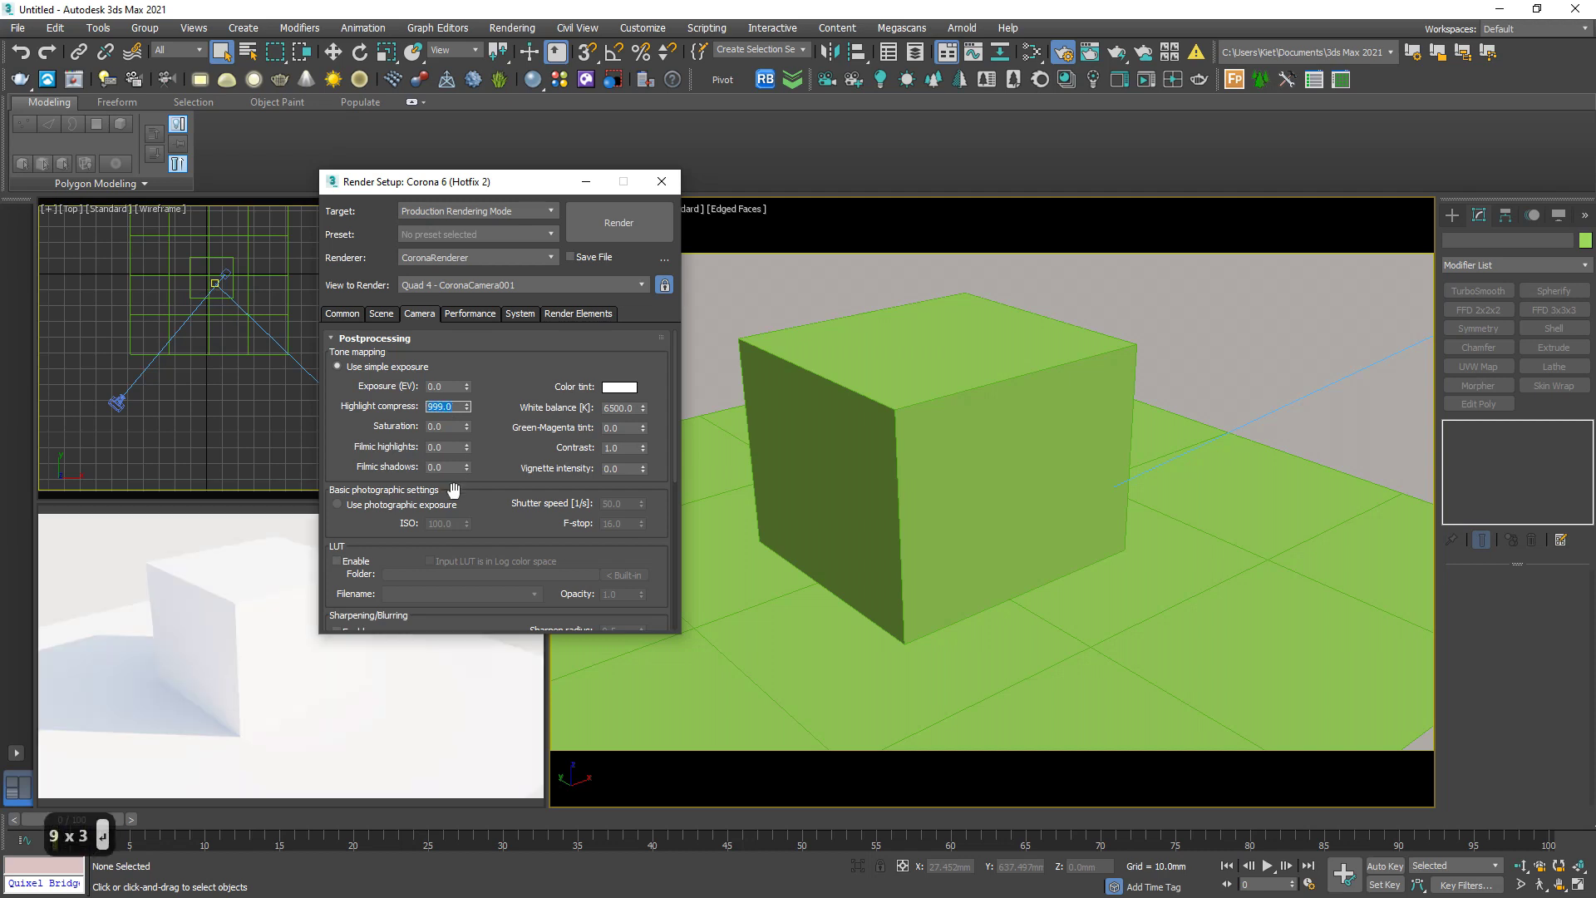
click(617, 449)
text(3)
key(Return)
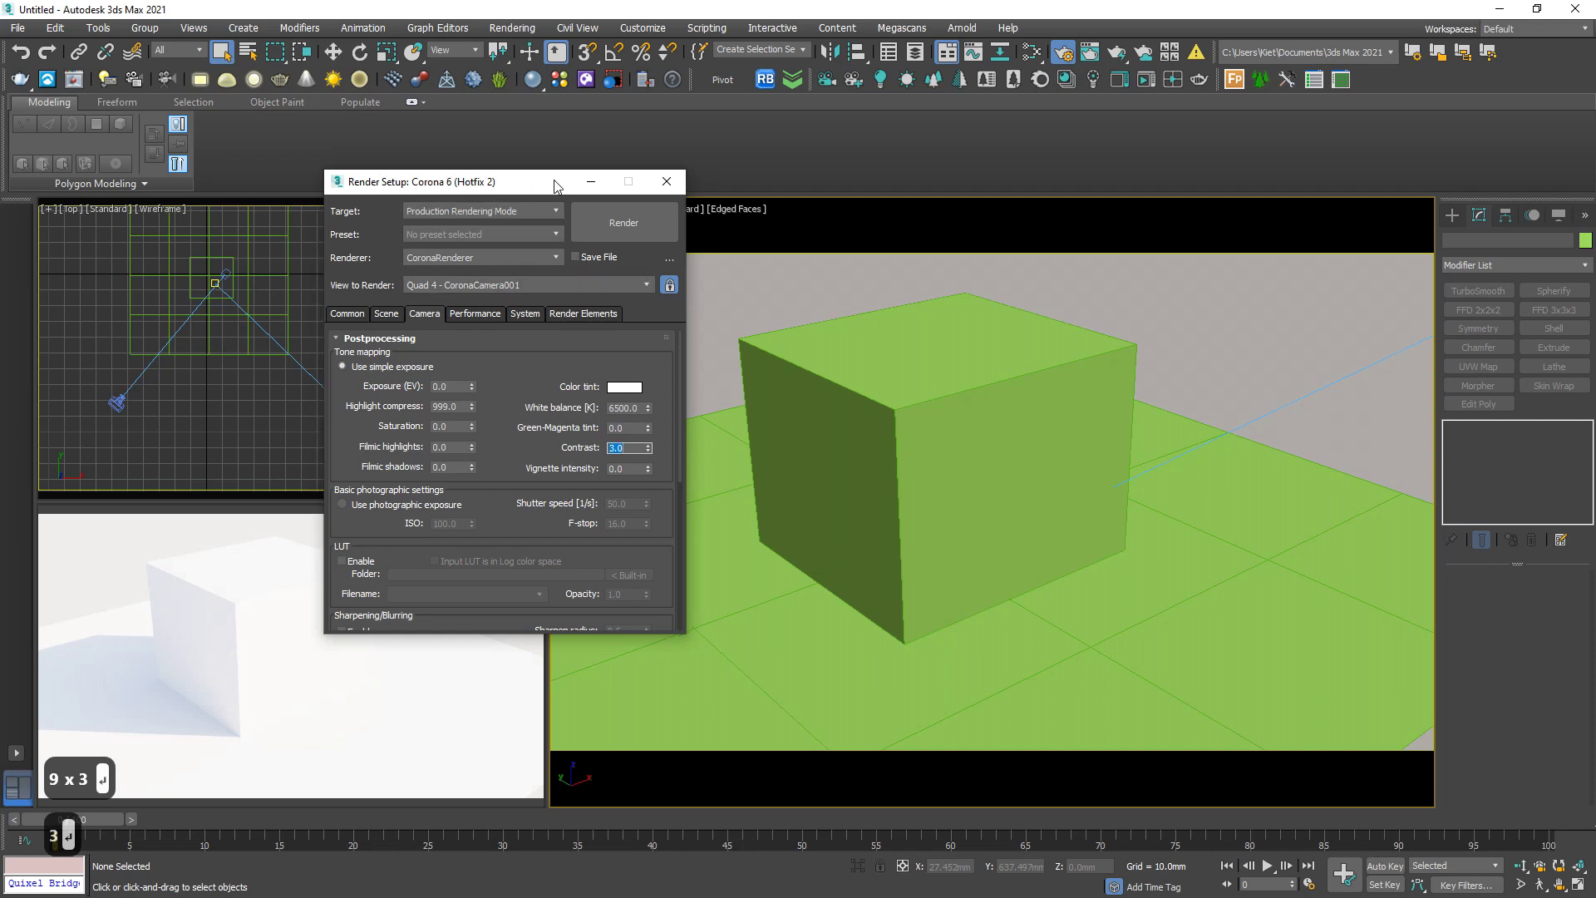
Move the render settings window aside and stop the interactive preview render.
drag(525, 183, 681, 176)
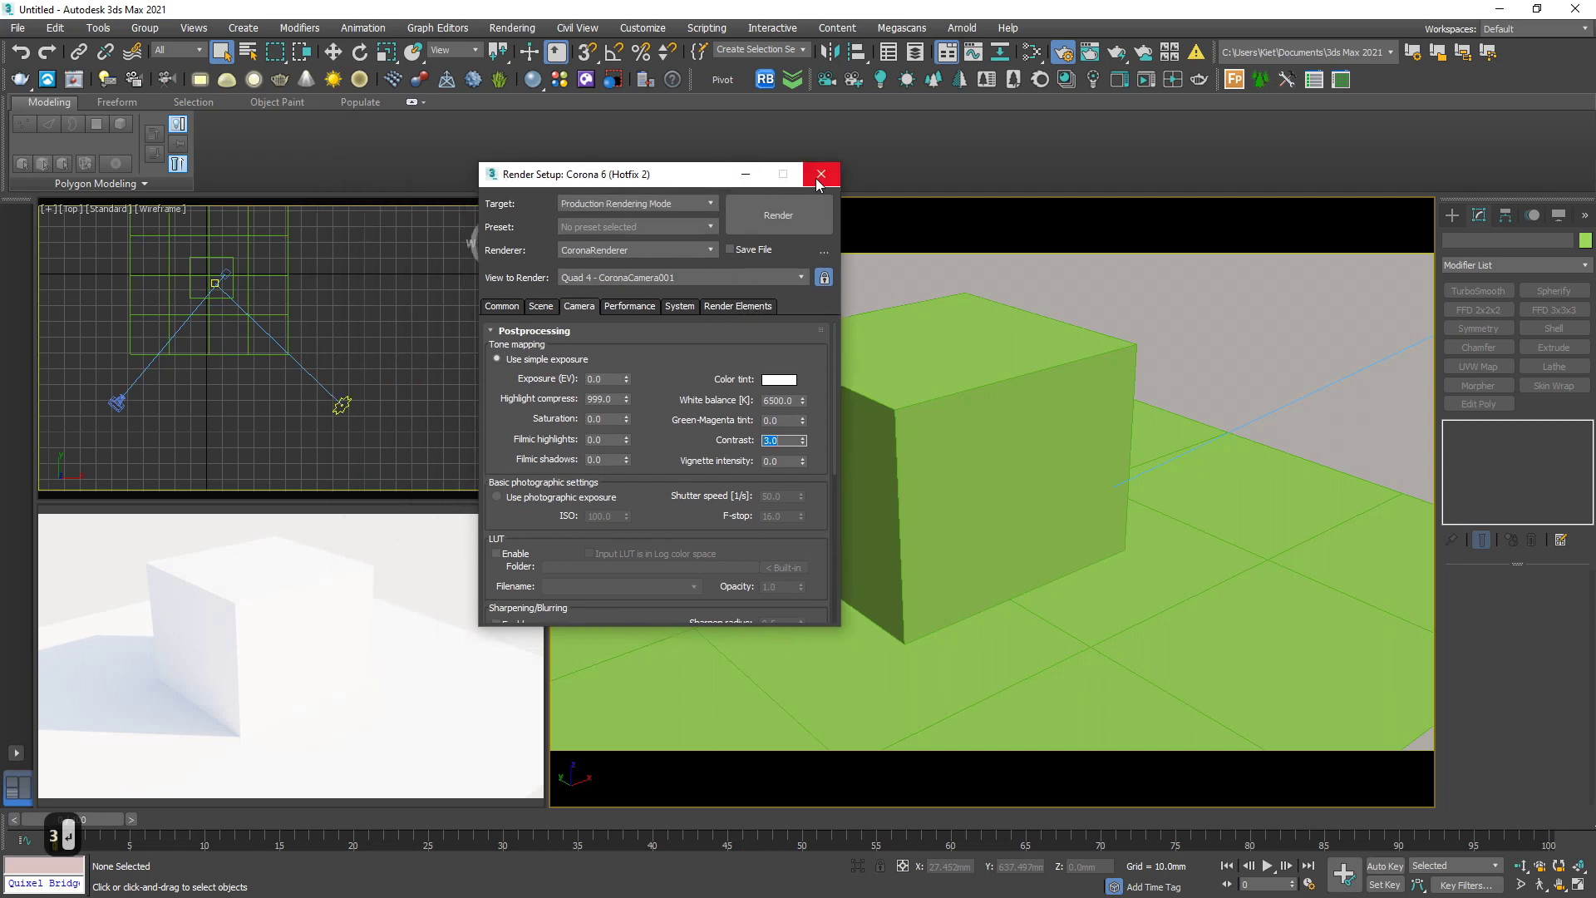
drag(645, 177, 896, 184)
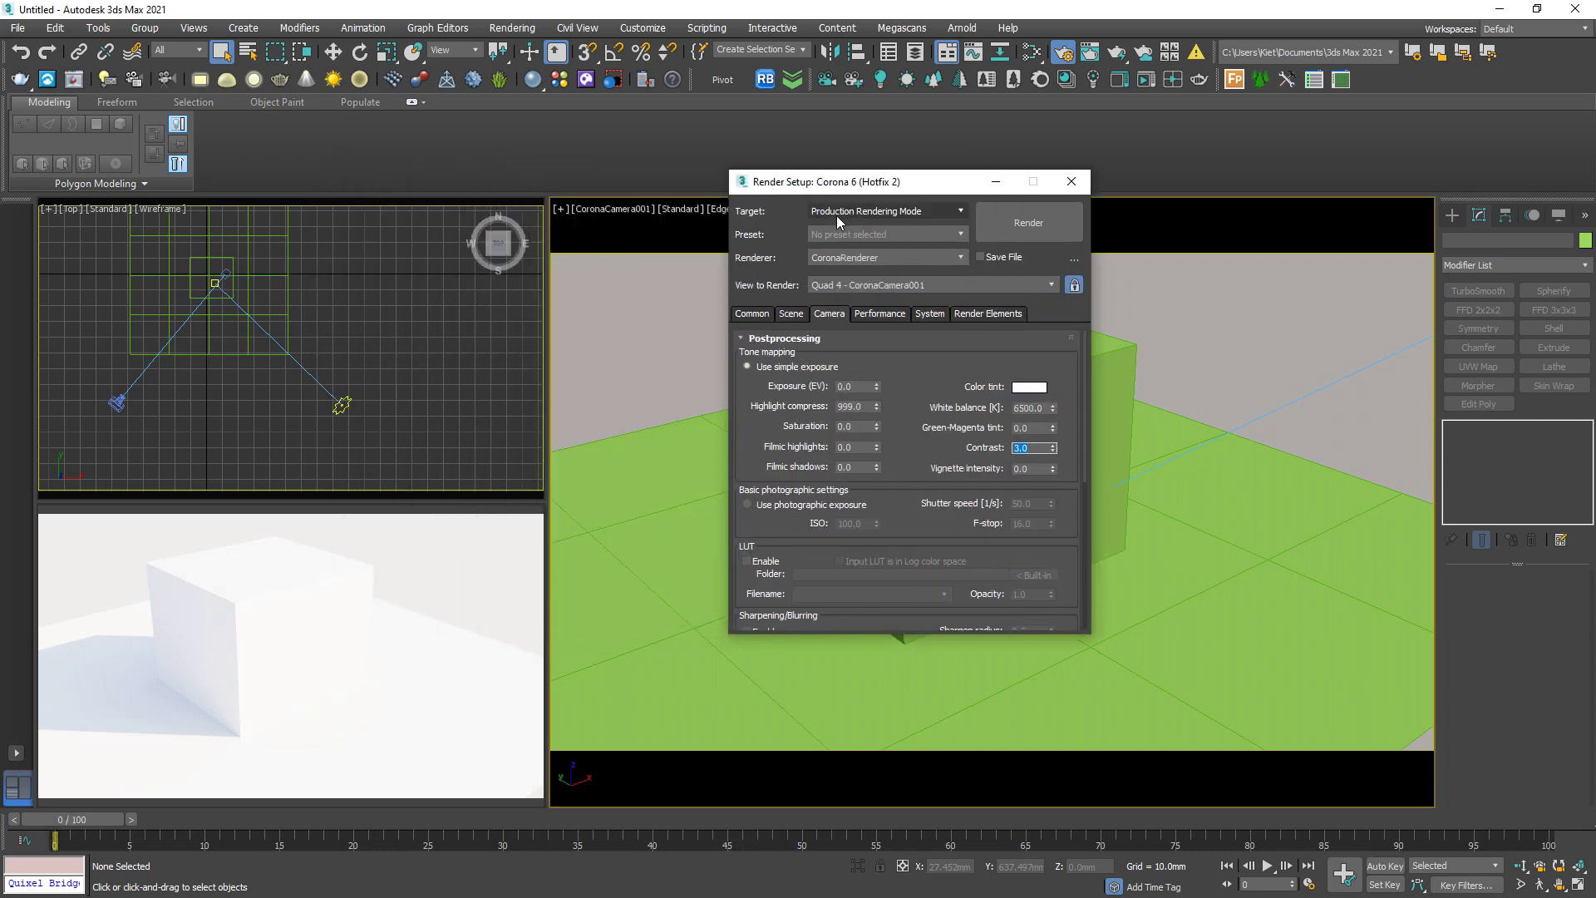
right_click(367, 642)
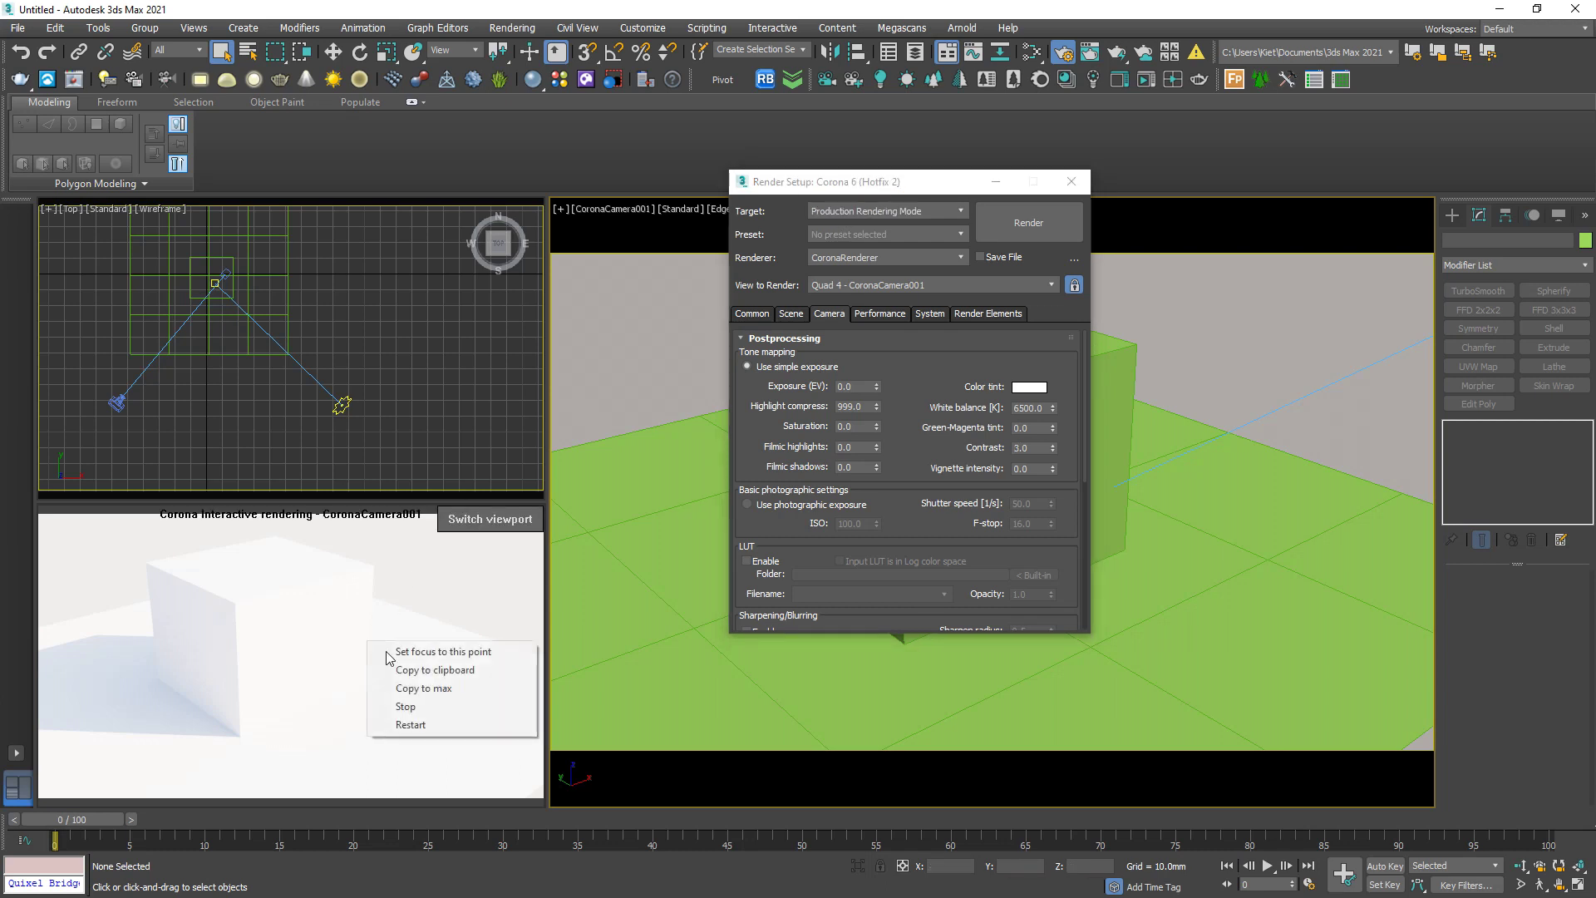
click(454, 708)
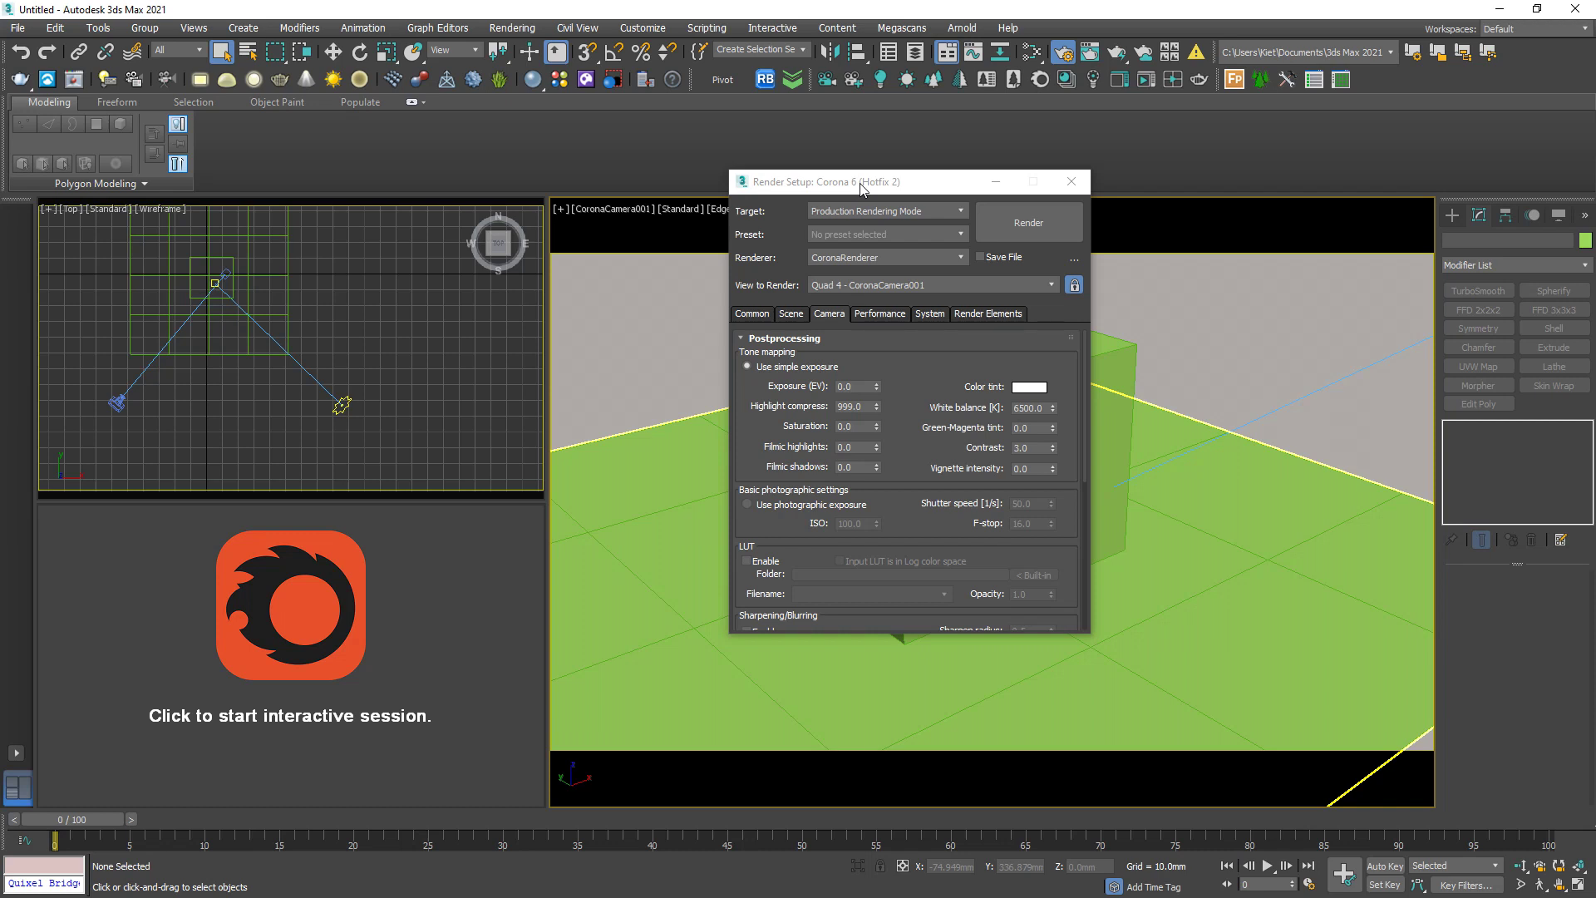
drag(861, 188, 582, 193)
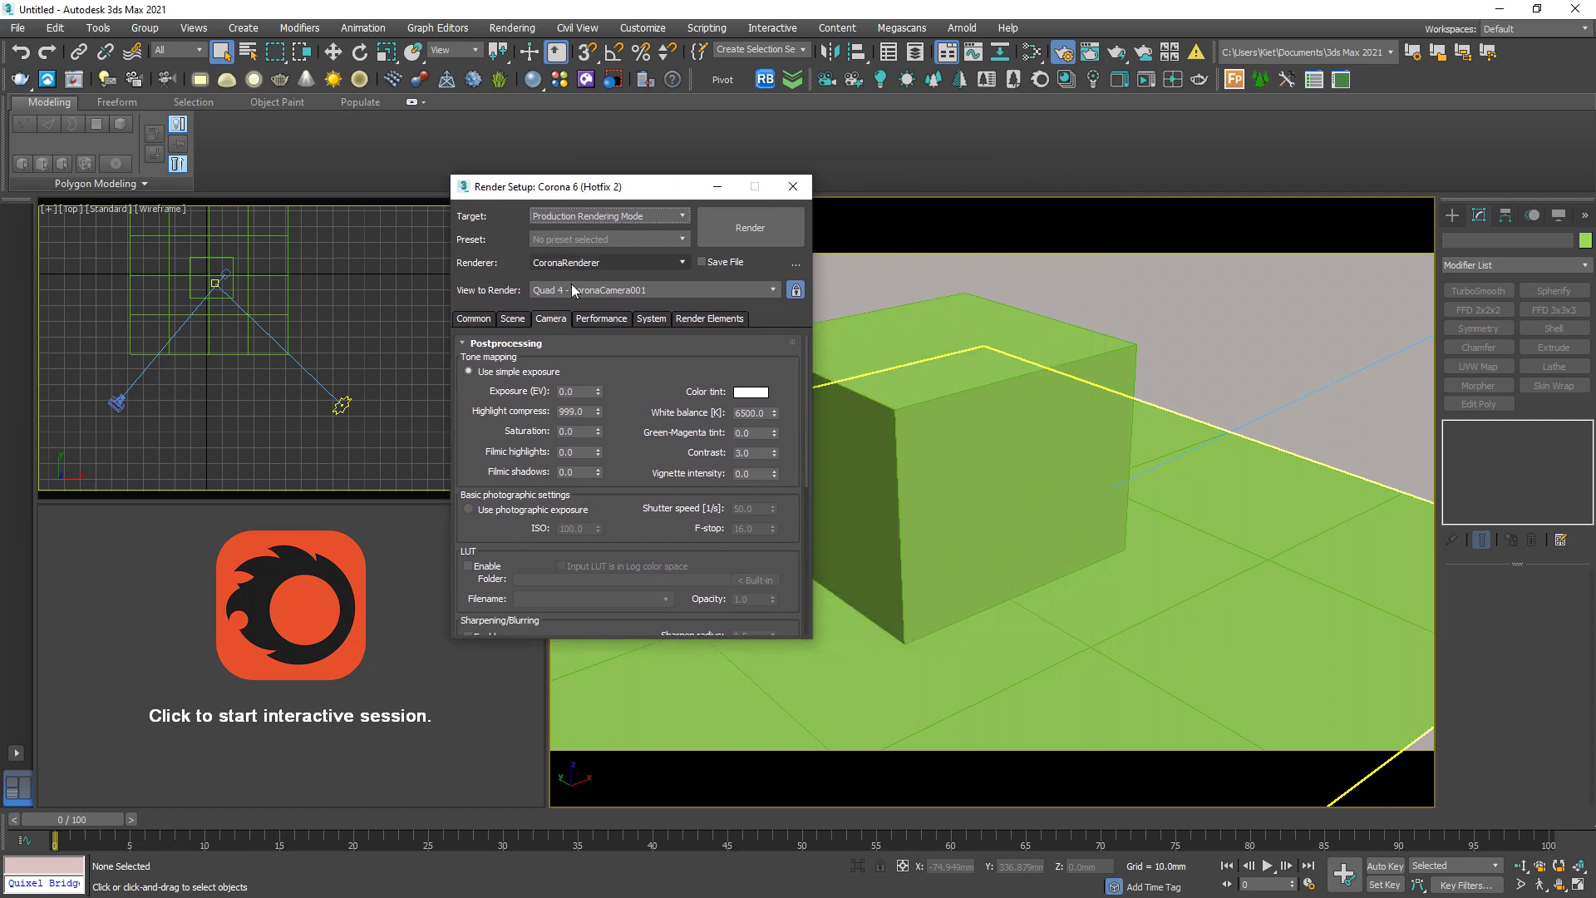
Set the Noise level limit to 6 on the Scene tab.
click(512, 319)
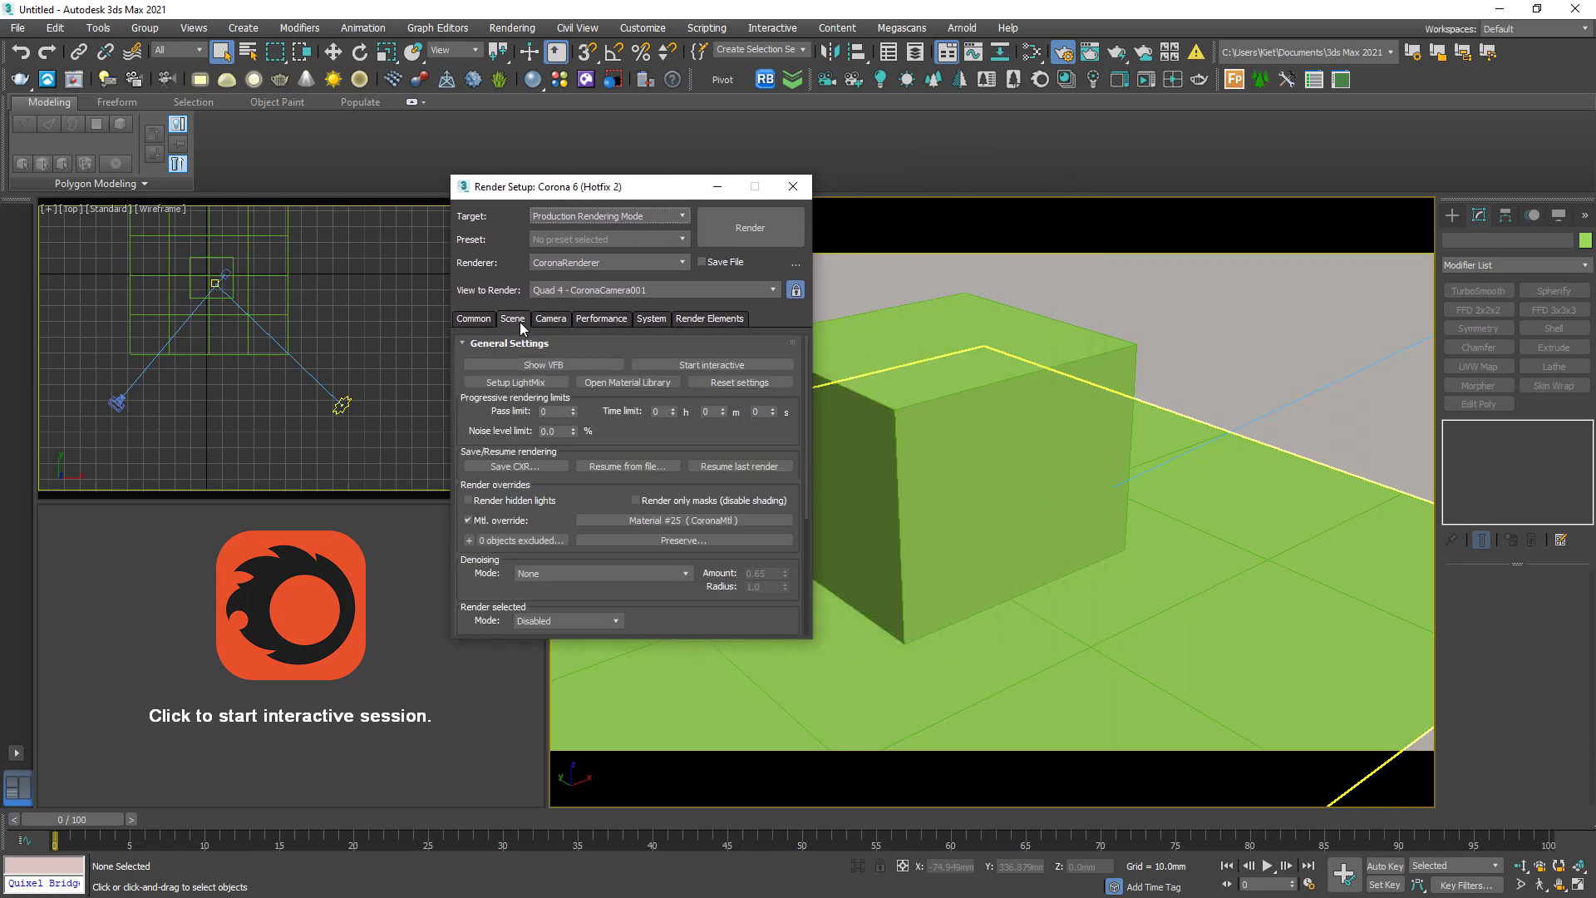
click(558, 430)
text(6)
scroll(603, 440, down, 3)
Choose Corona High Quality denoising and start the production render with F9.
click(568, 448)
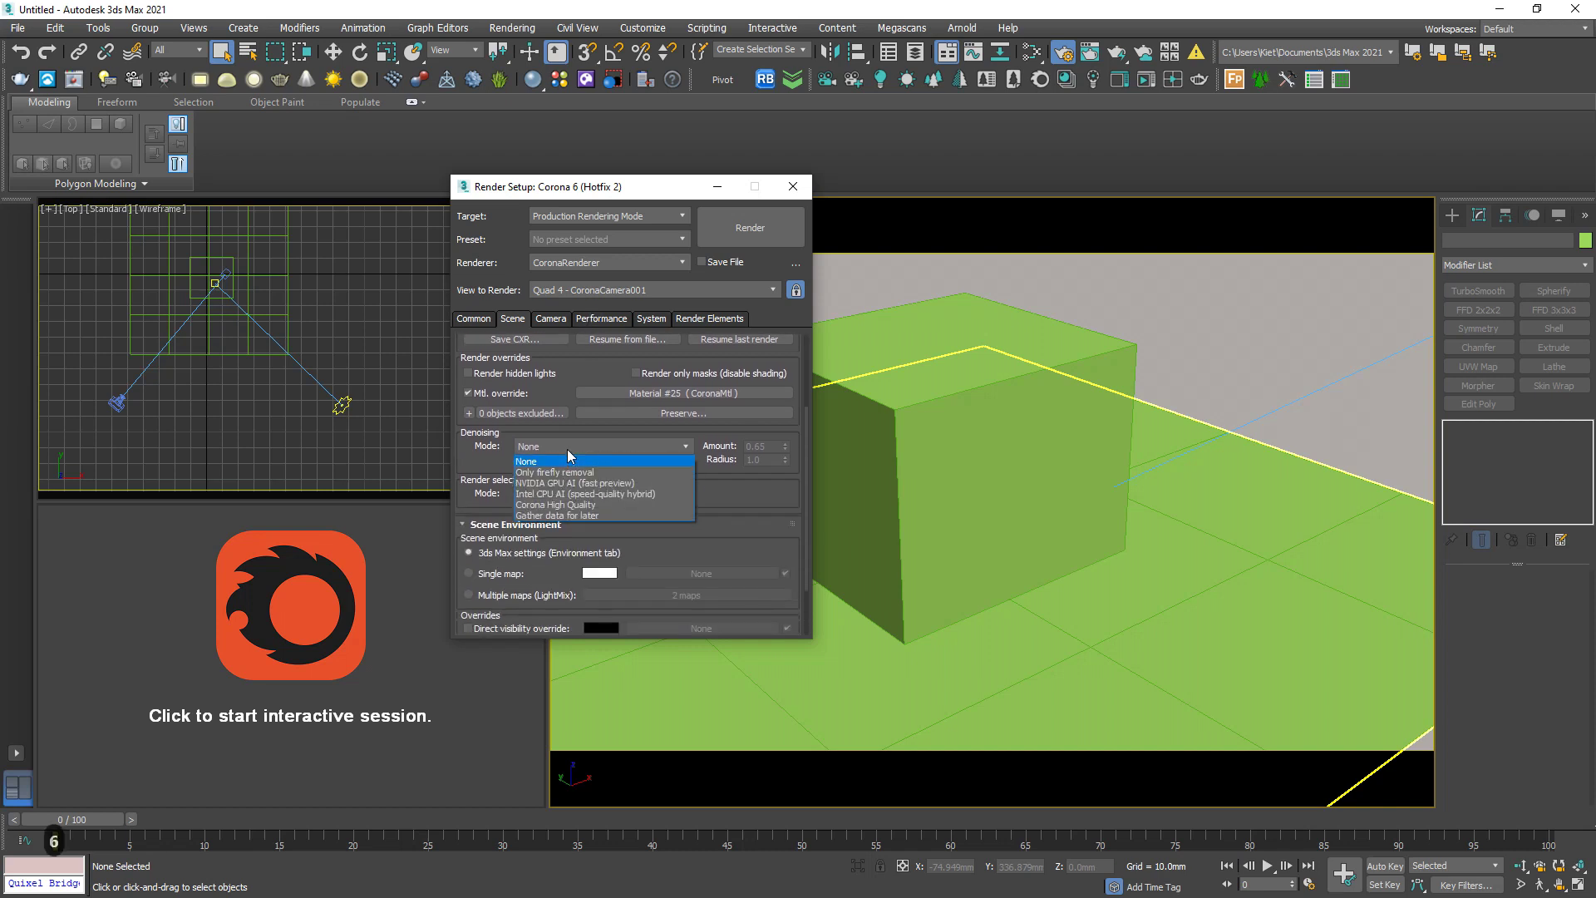
click(575, 504)
scroll(553, 441, up, 3)
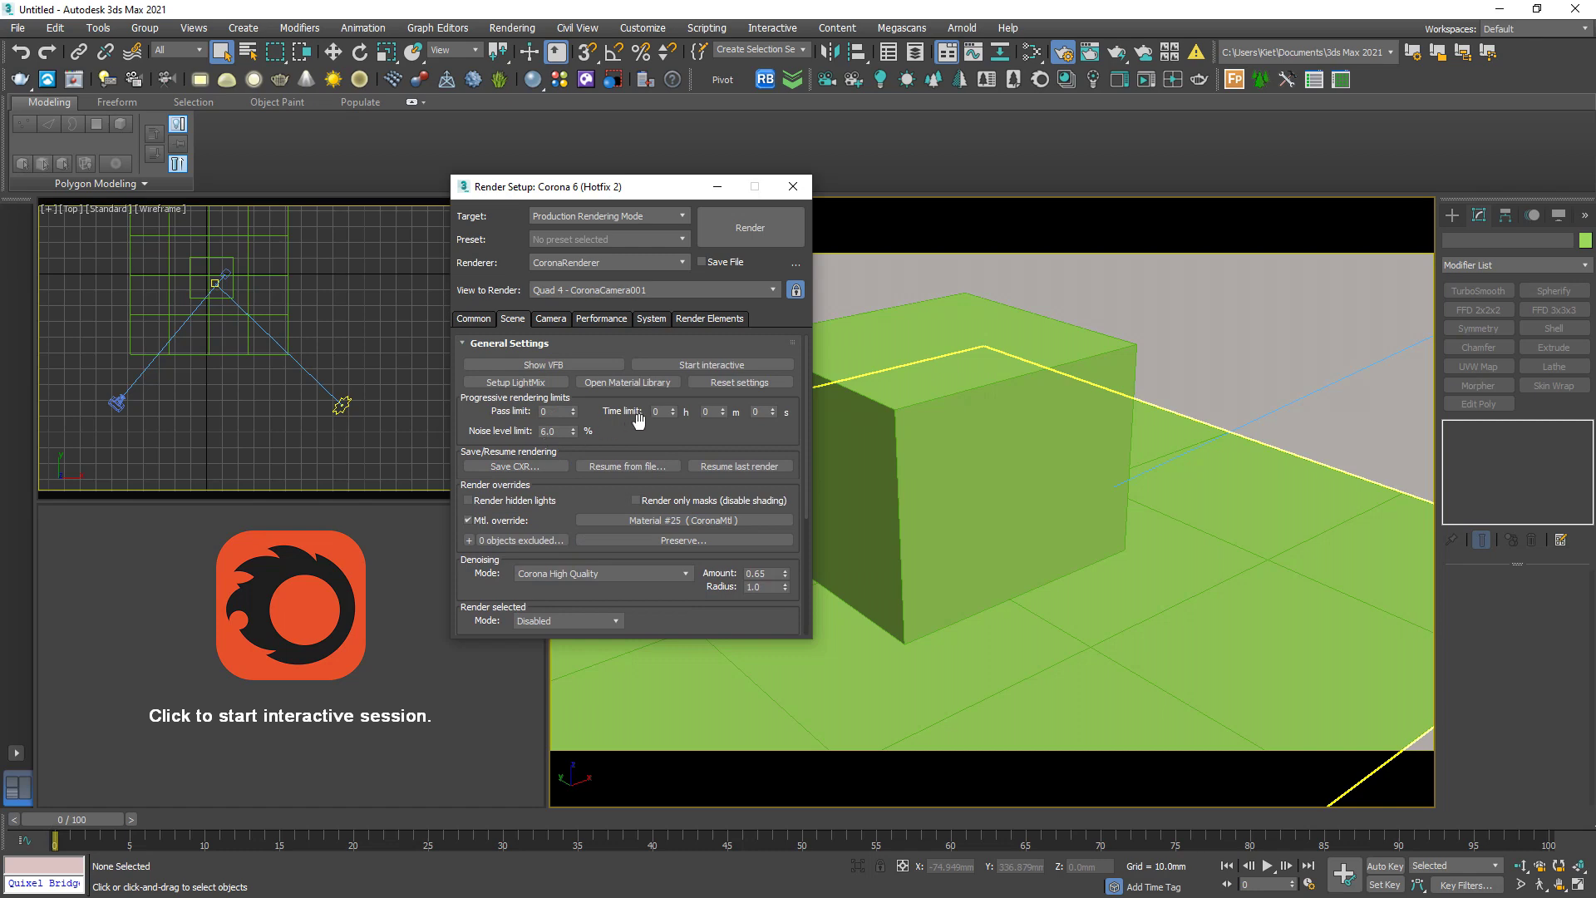
scroll(555, 462, down, 3)
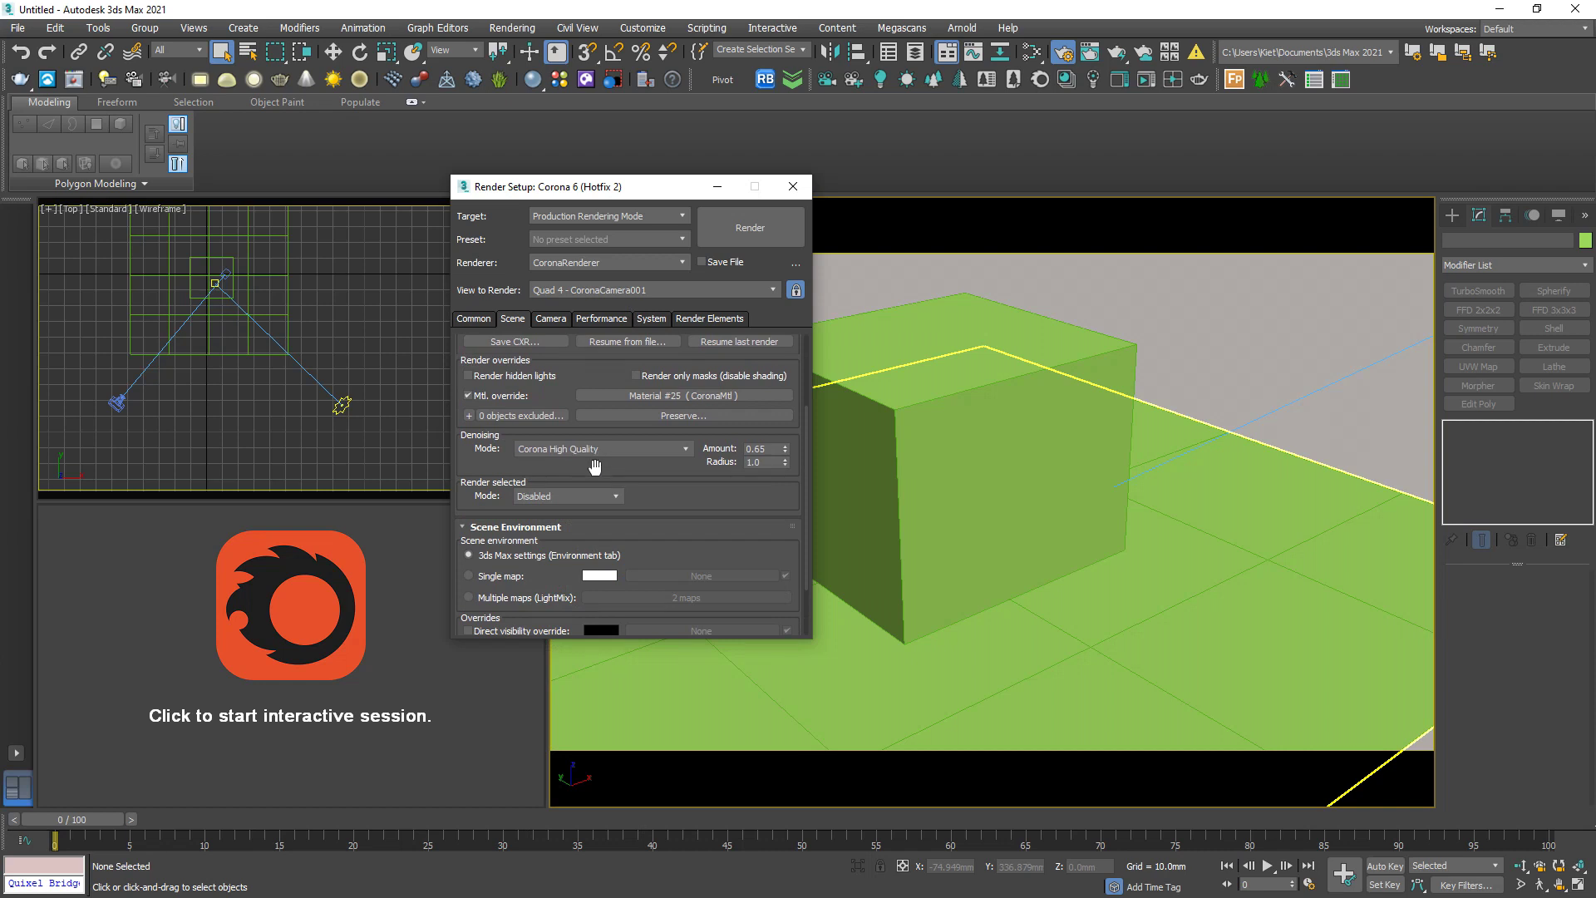
key(F9)
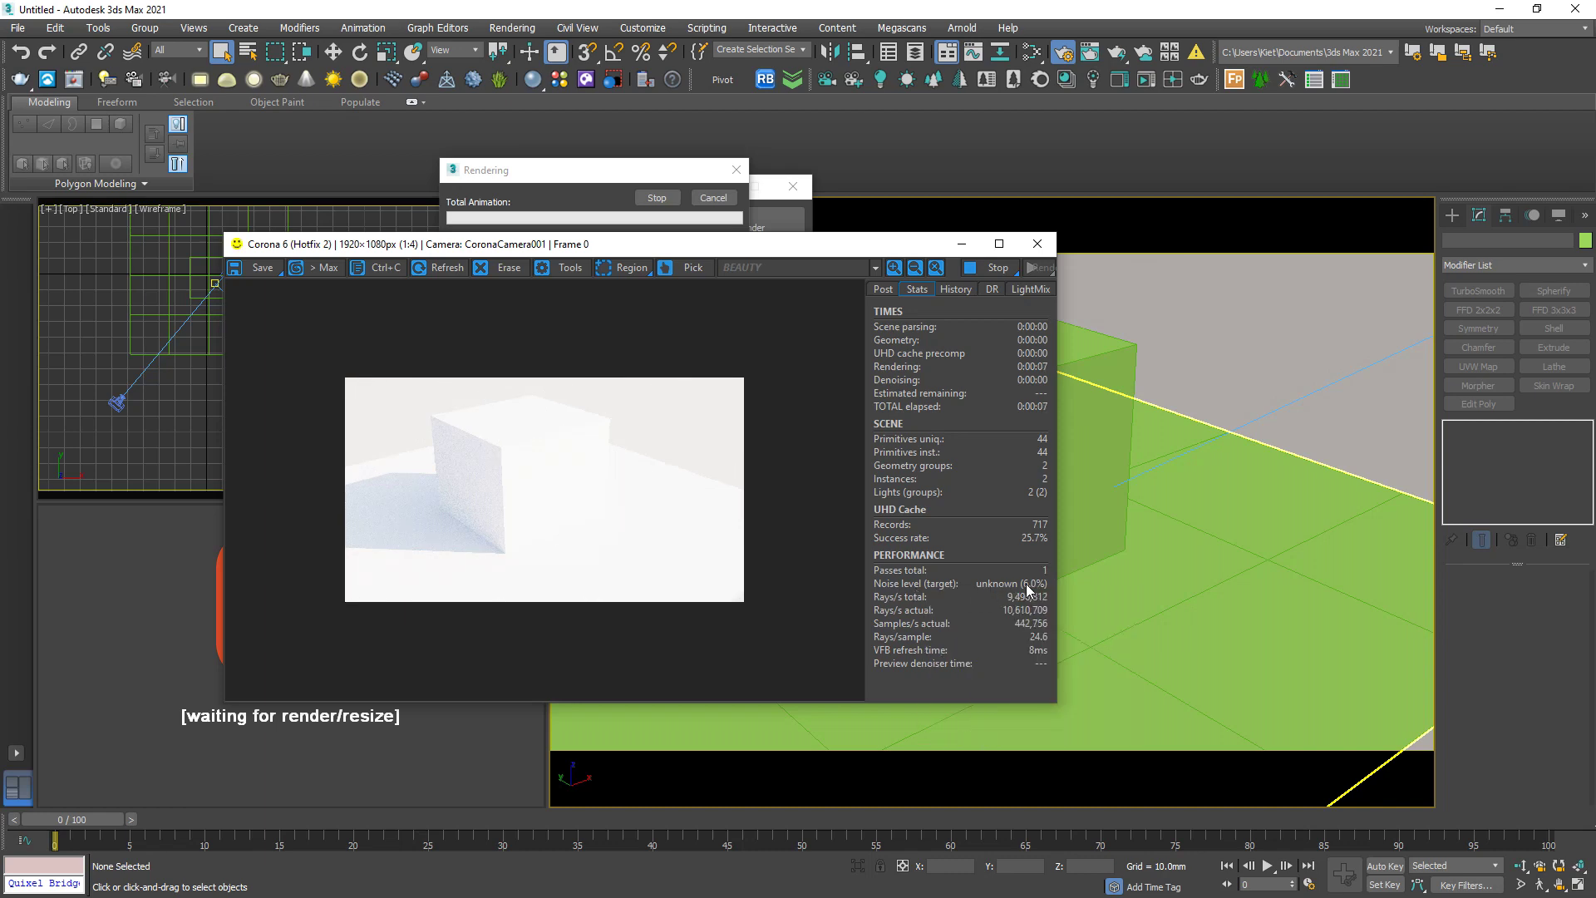
Move the Corona frame buffer down and right while the render finishes at 2.07% noise.
mouse_move(1039, 588)
drag(692, 244, 707, 325)
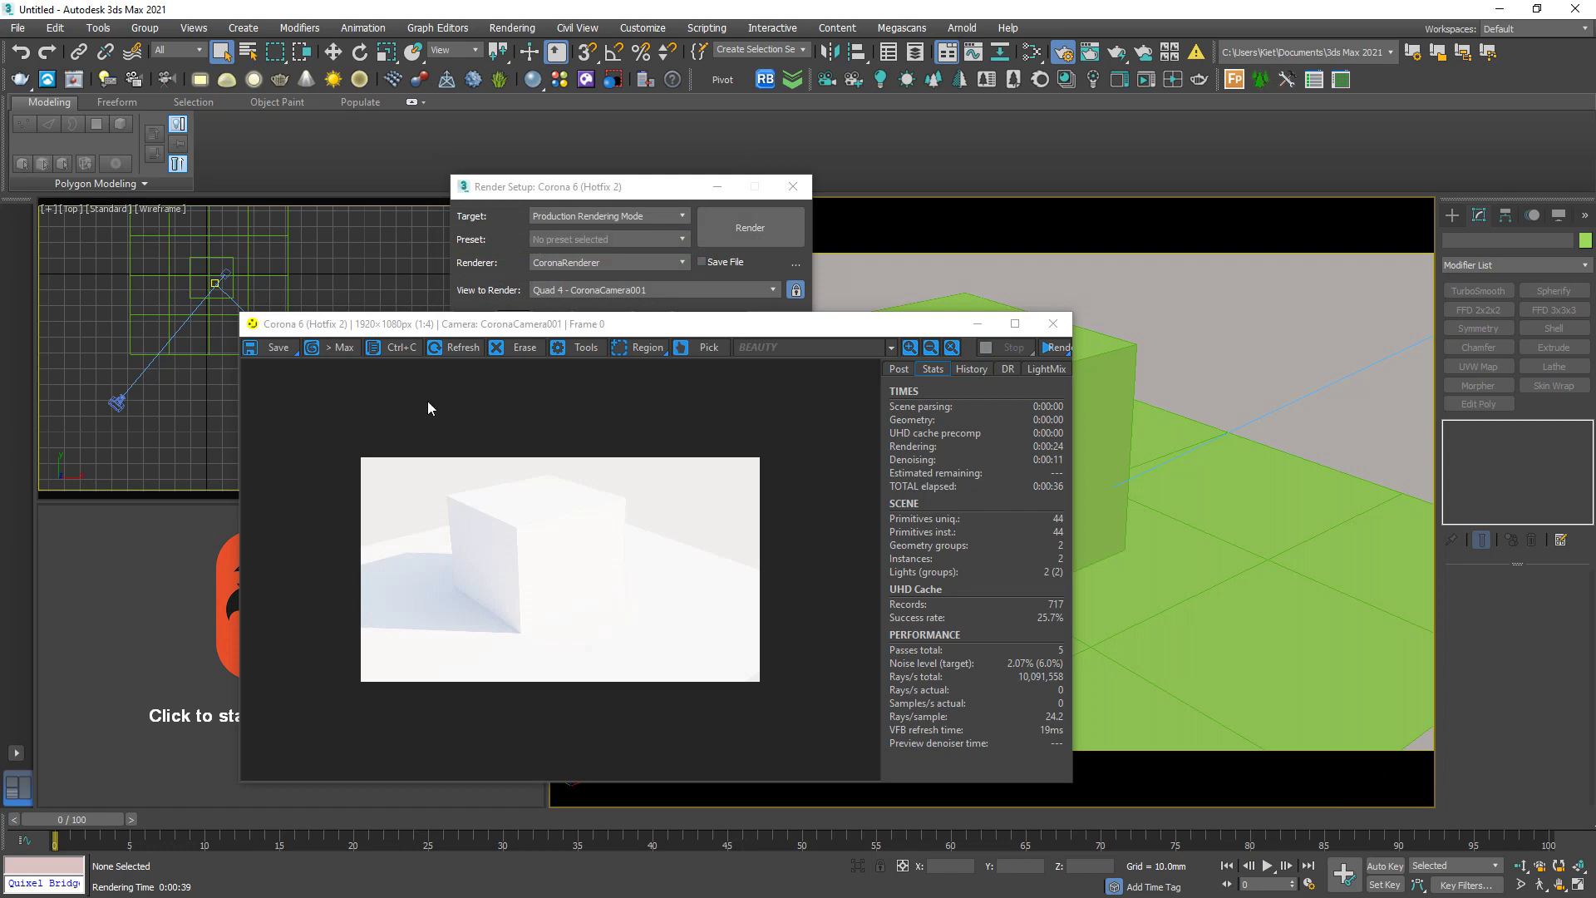
Save the Corona render to the Desktop as test.jpg at JPEG quality 100, overwriting the existing file.
click(272, 354)
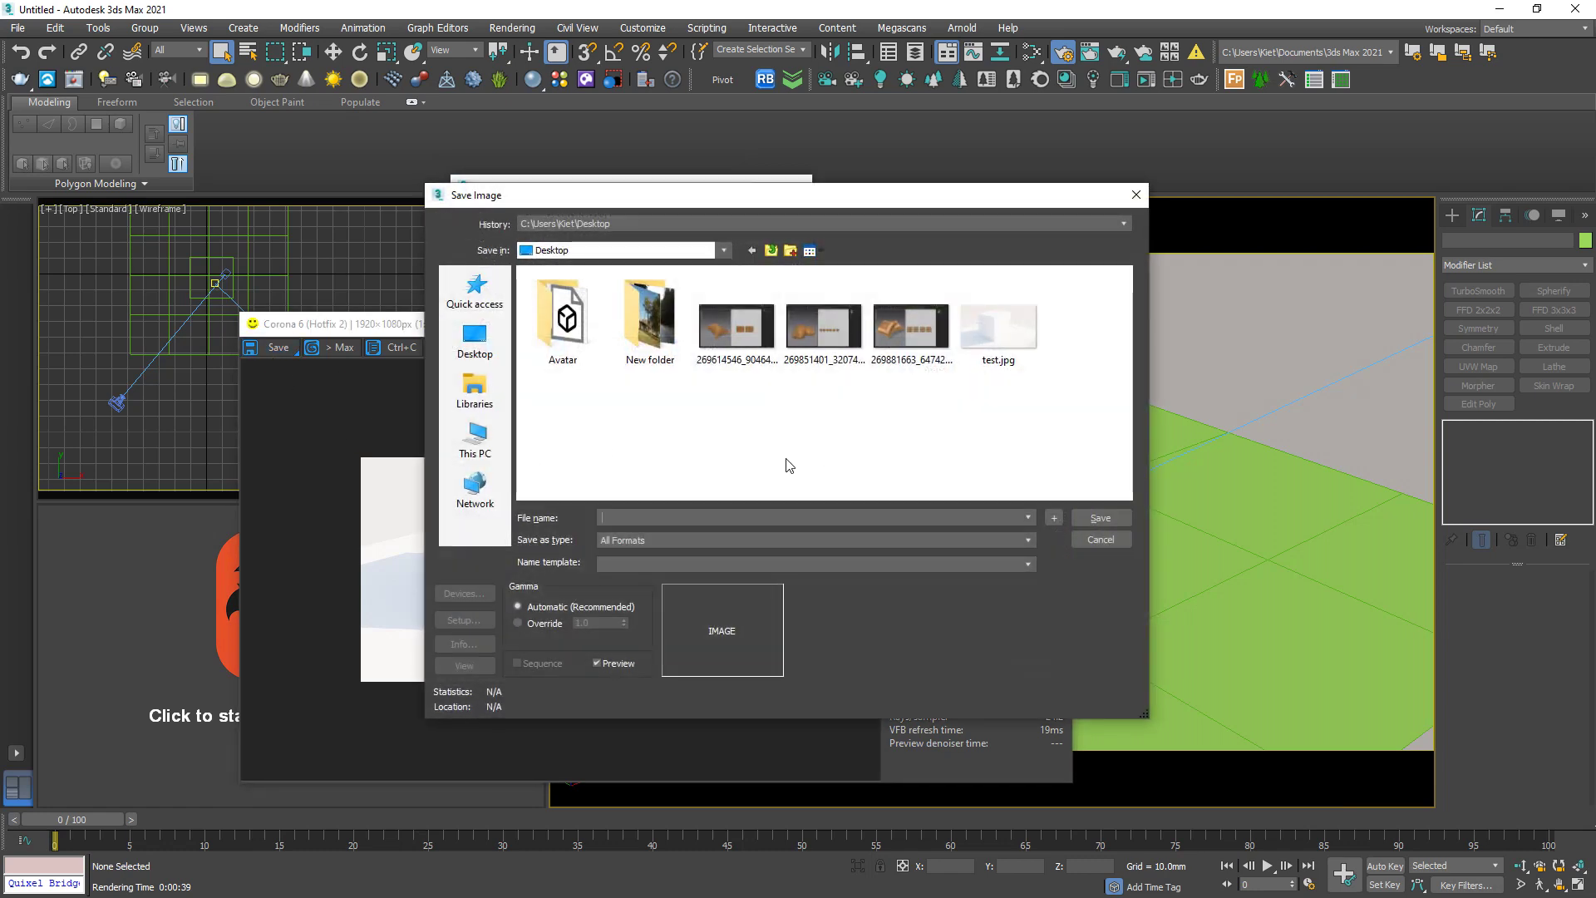
click(984, 372)
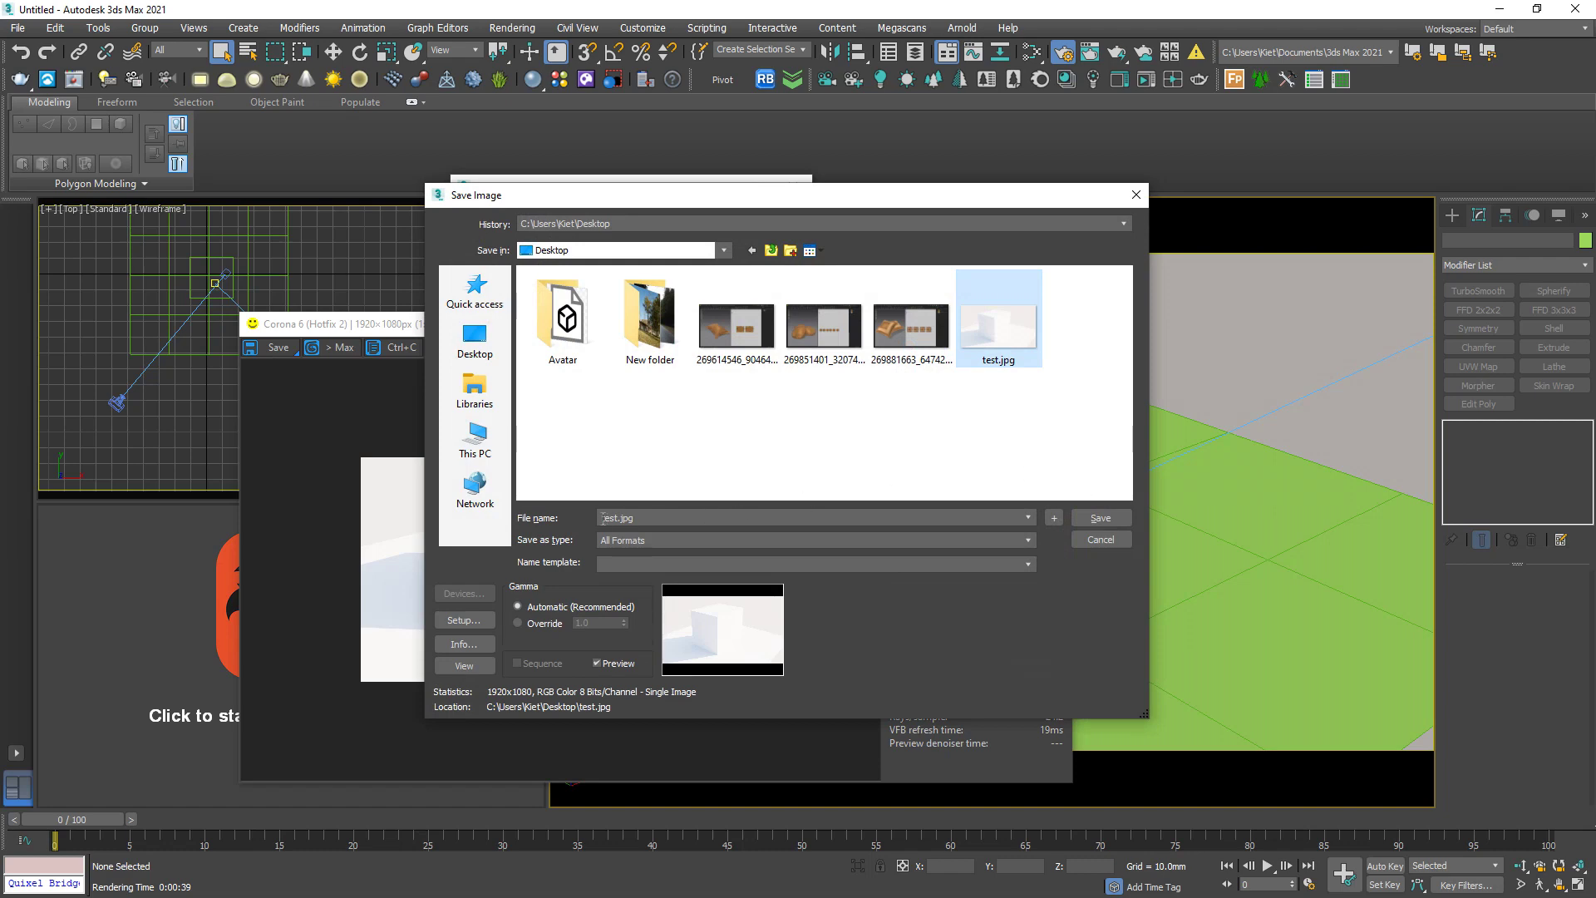
click(1077, 516)
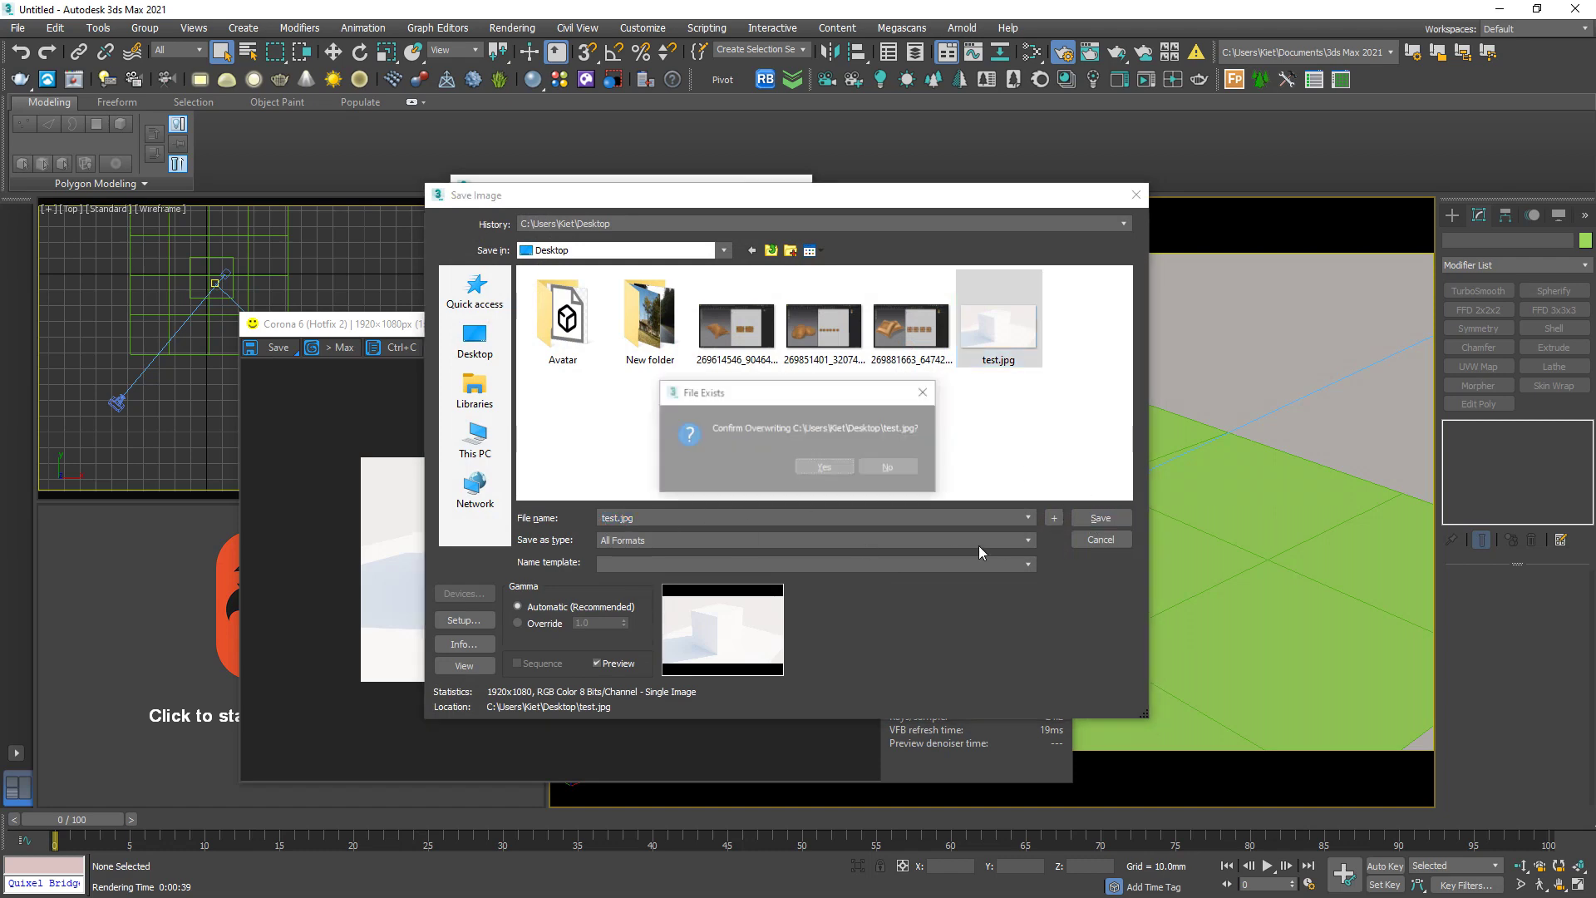
click(812, 468)
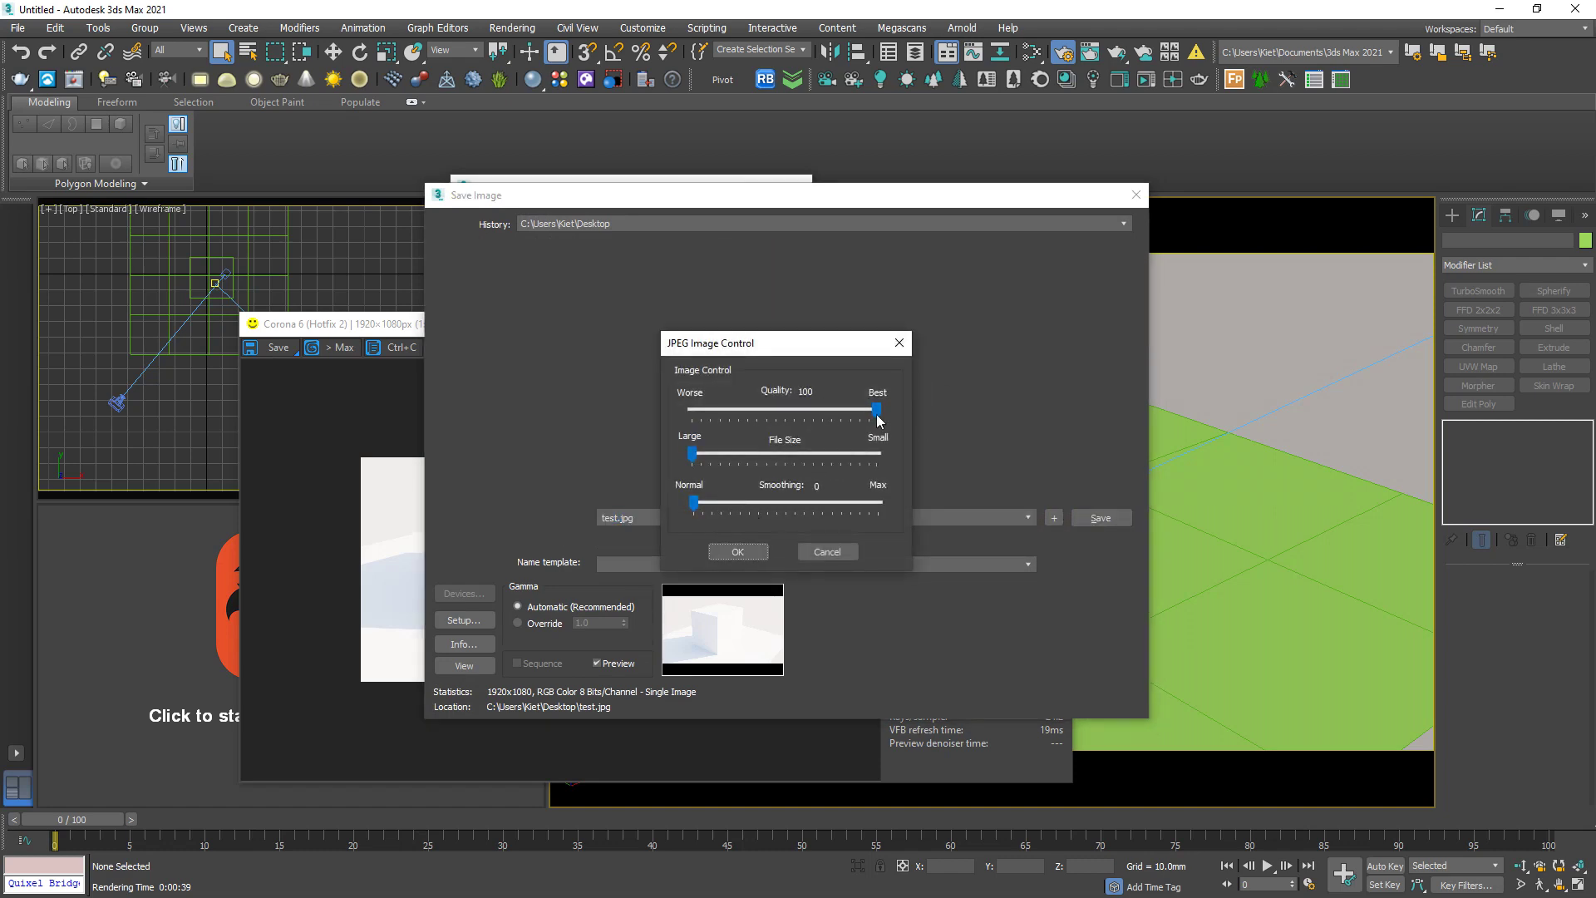
click(739, 556)
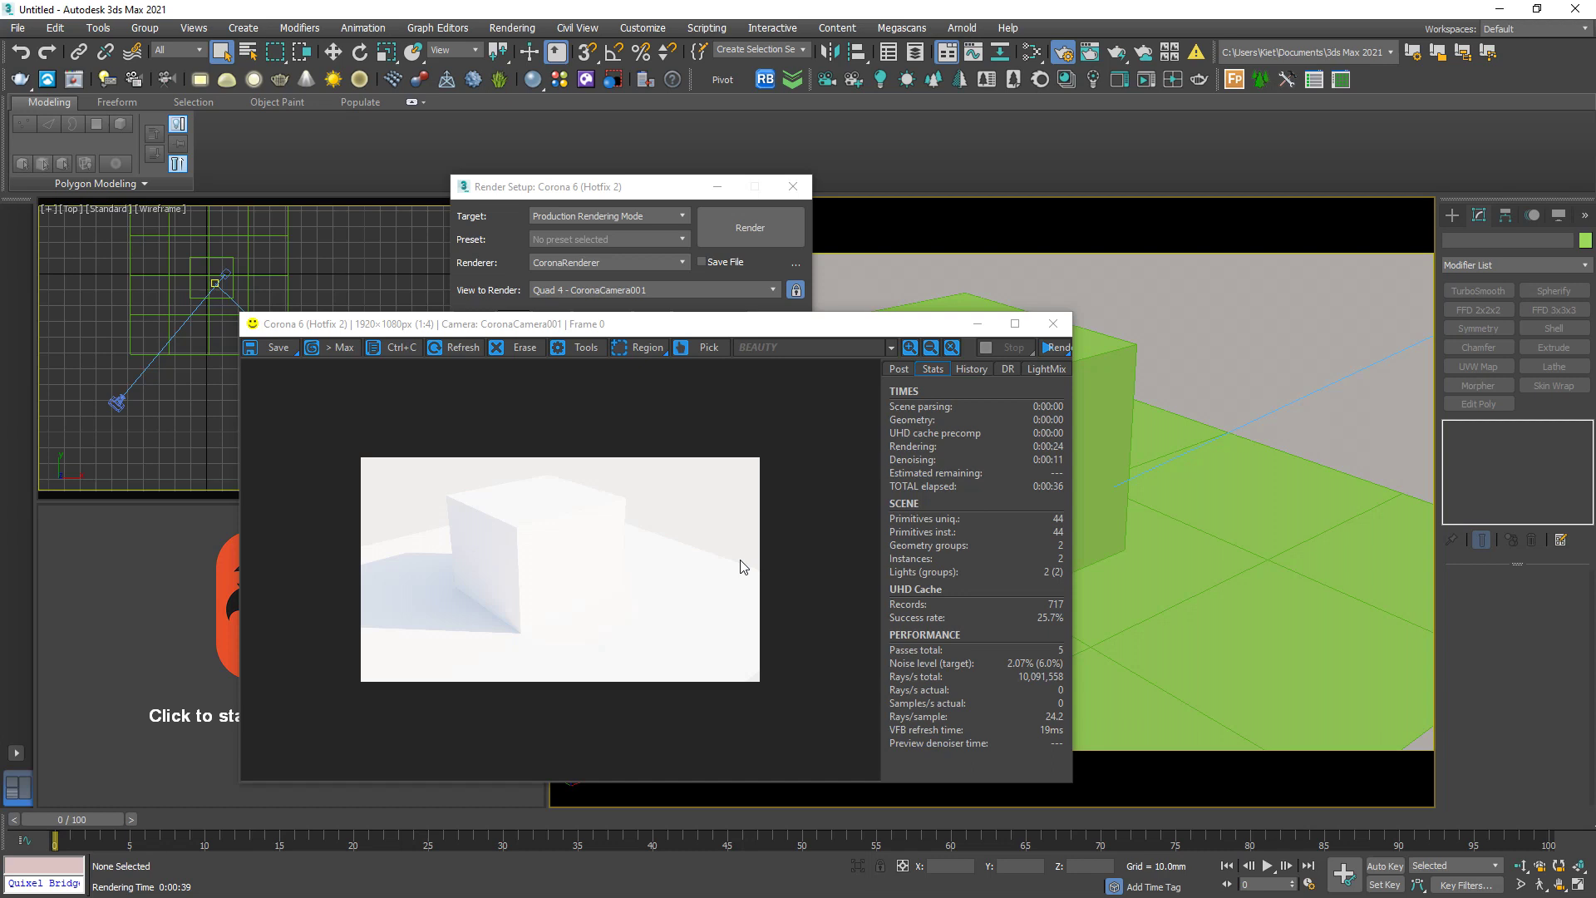
click(17, 27)
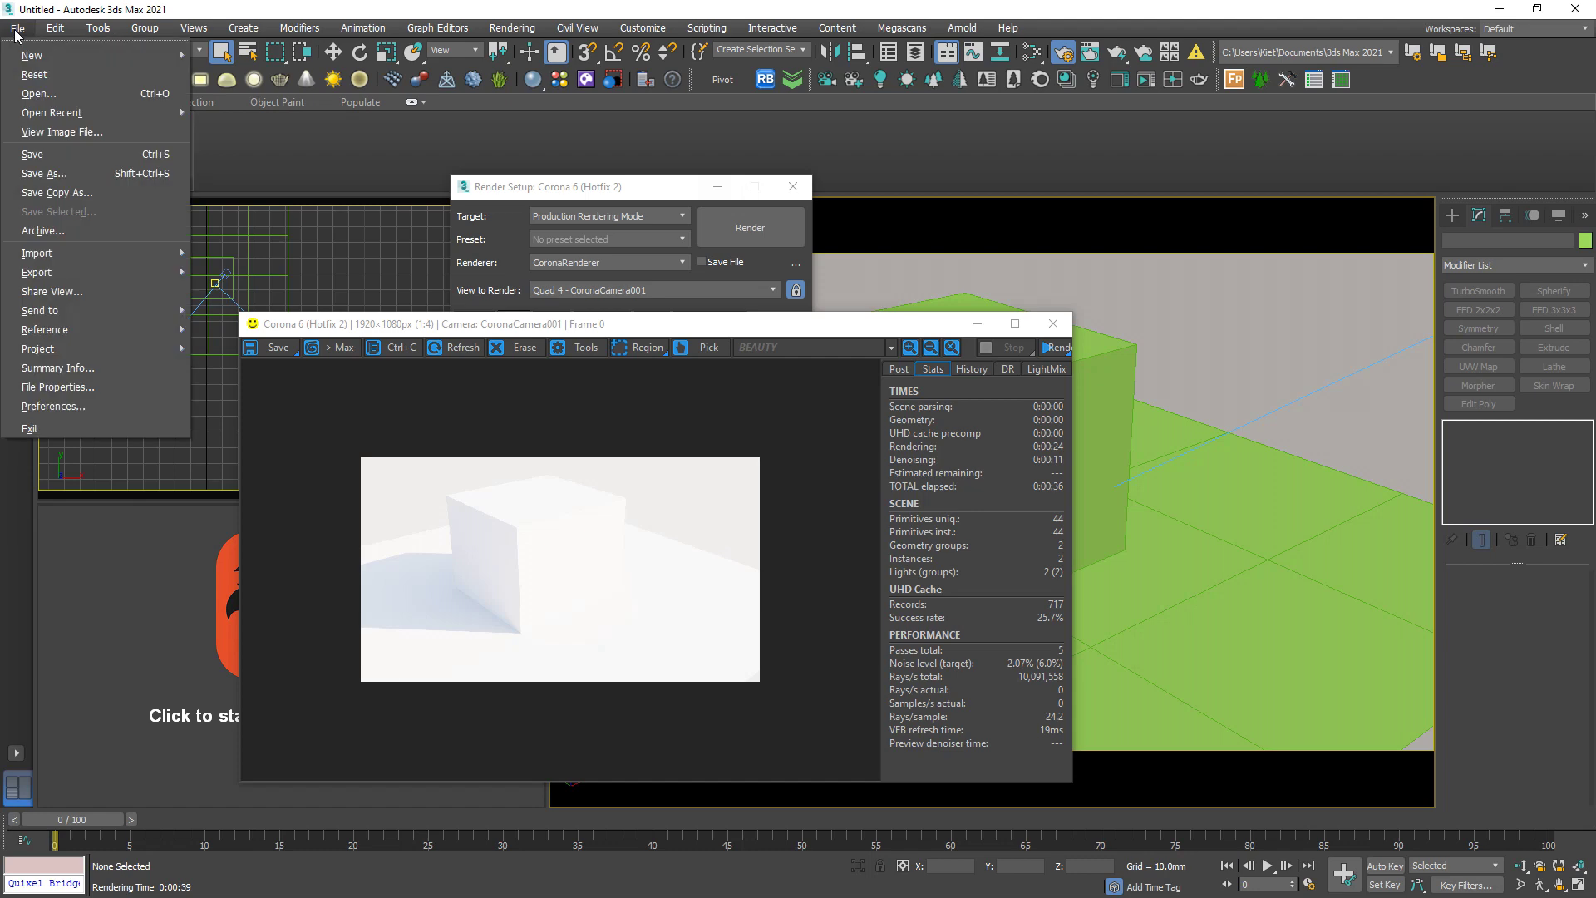
Reset 3ds Max to an empty scene, discarding the current scene's unsaved changes.
click(73, 75)
click(838, 494)
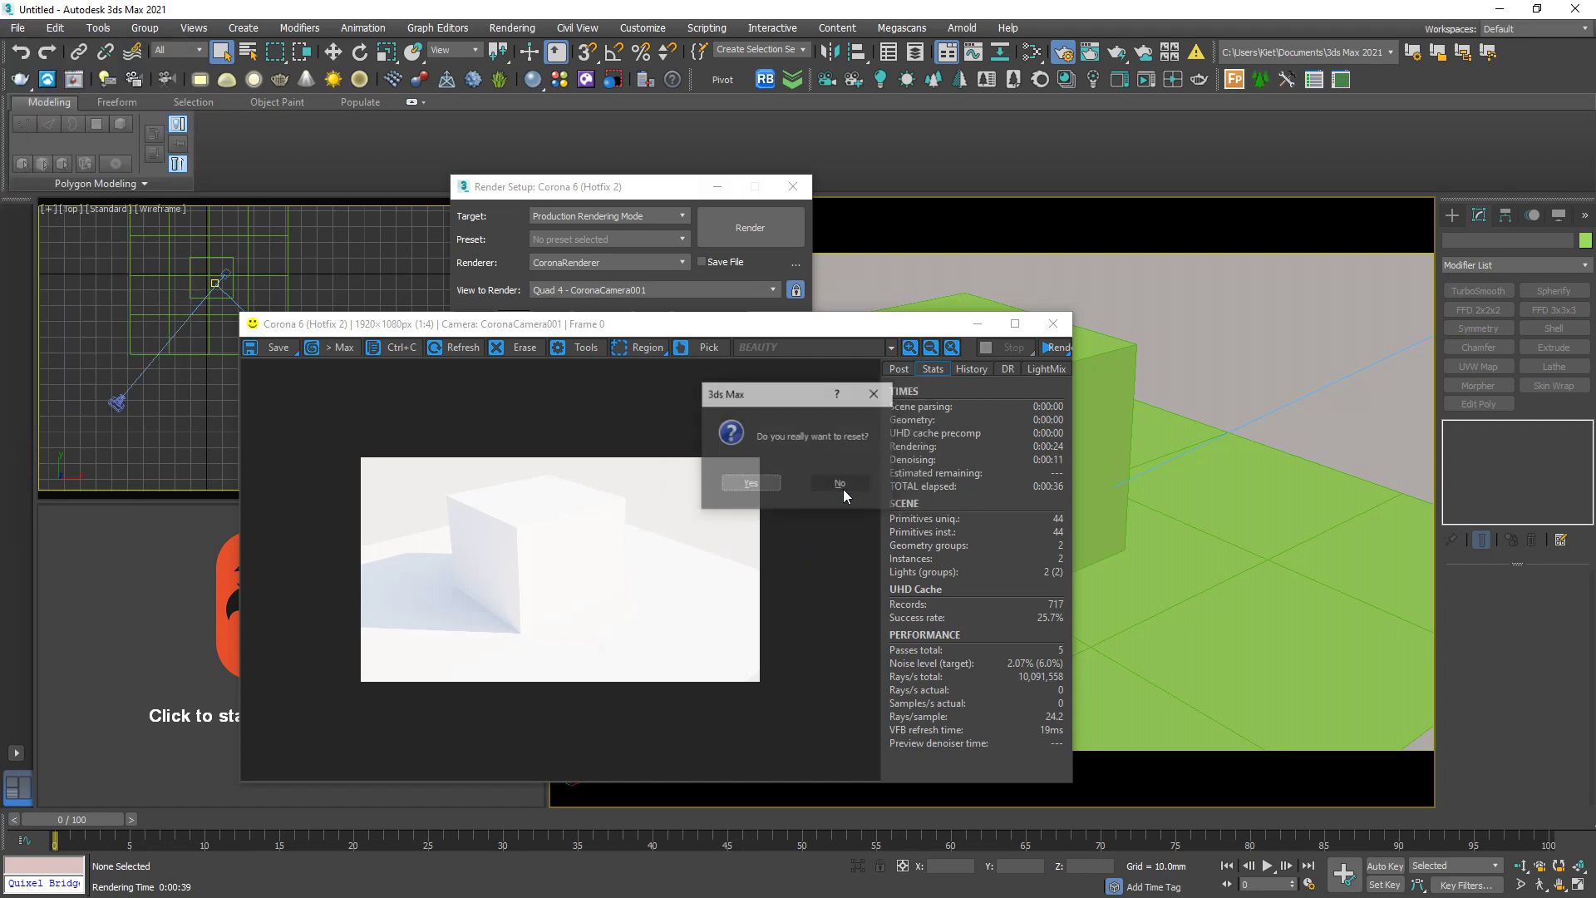
click(750, 485)
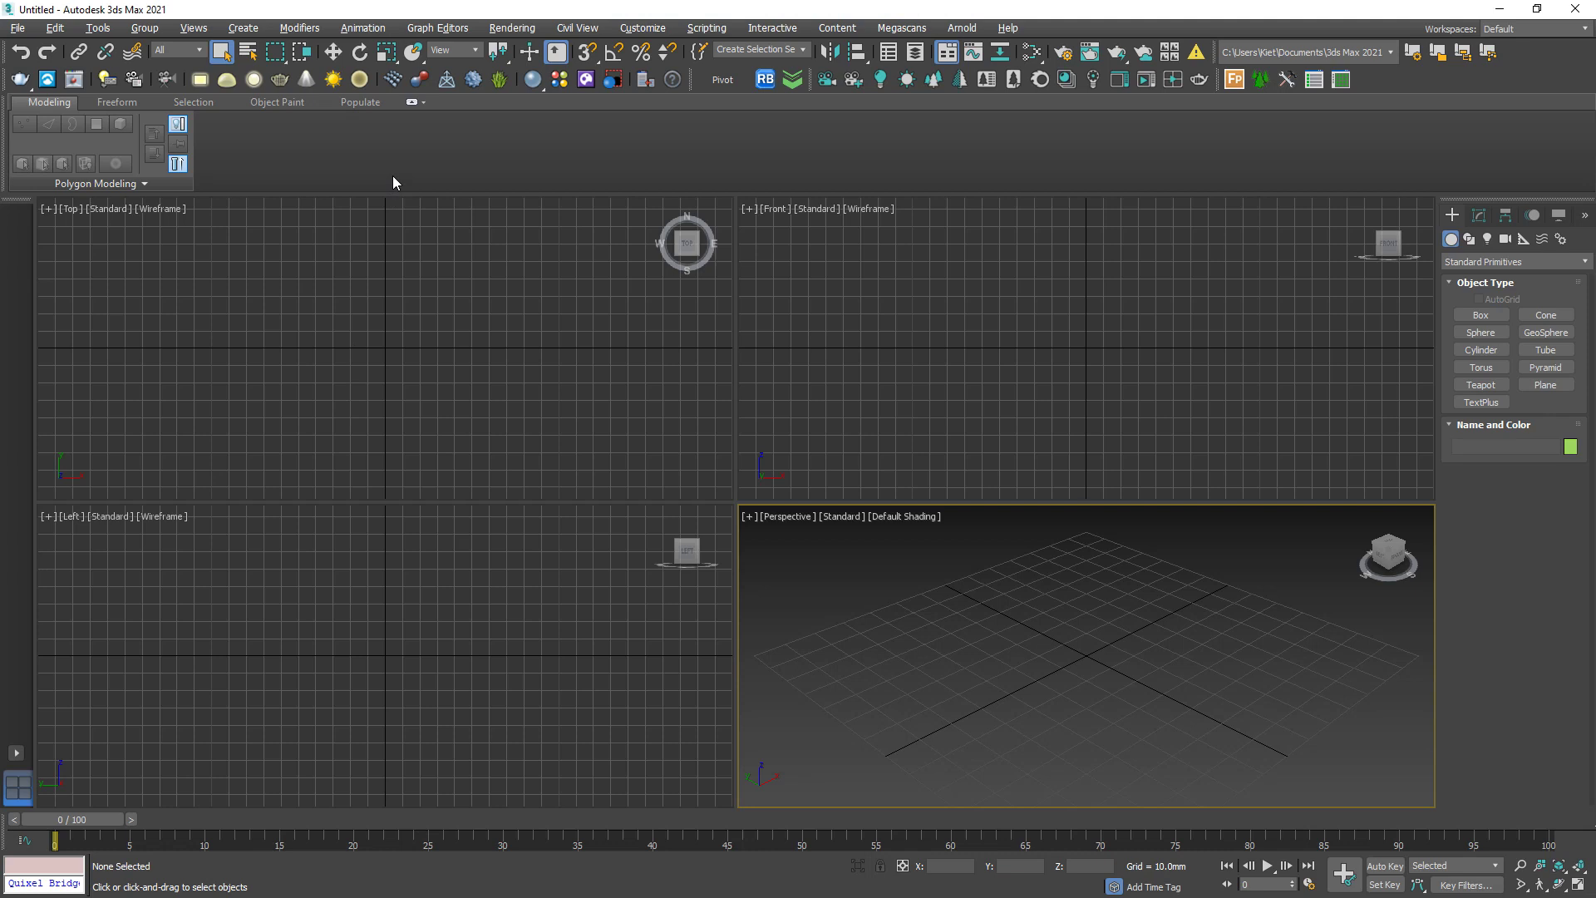
Apply the layout with Top and Front stacked beside a large Left view, then adjust the Left view's width.
key(alt+b)
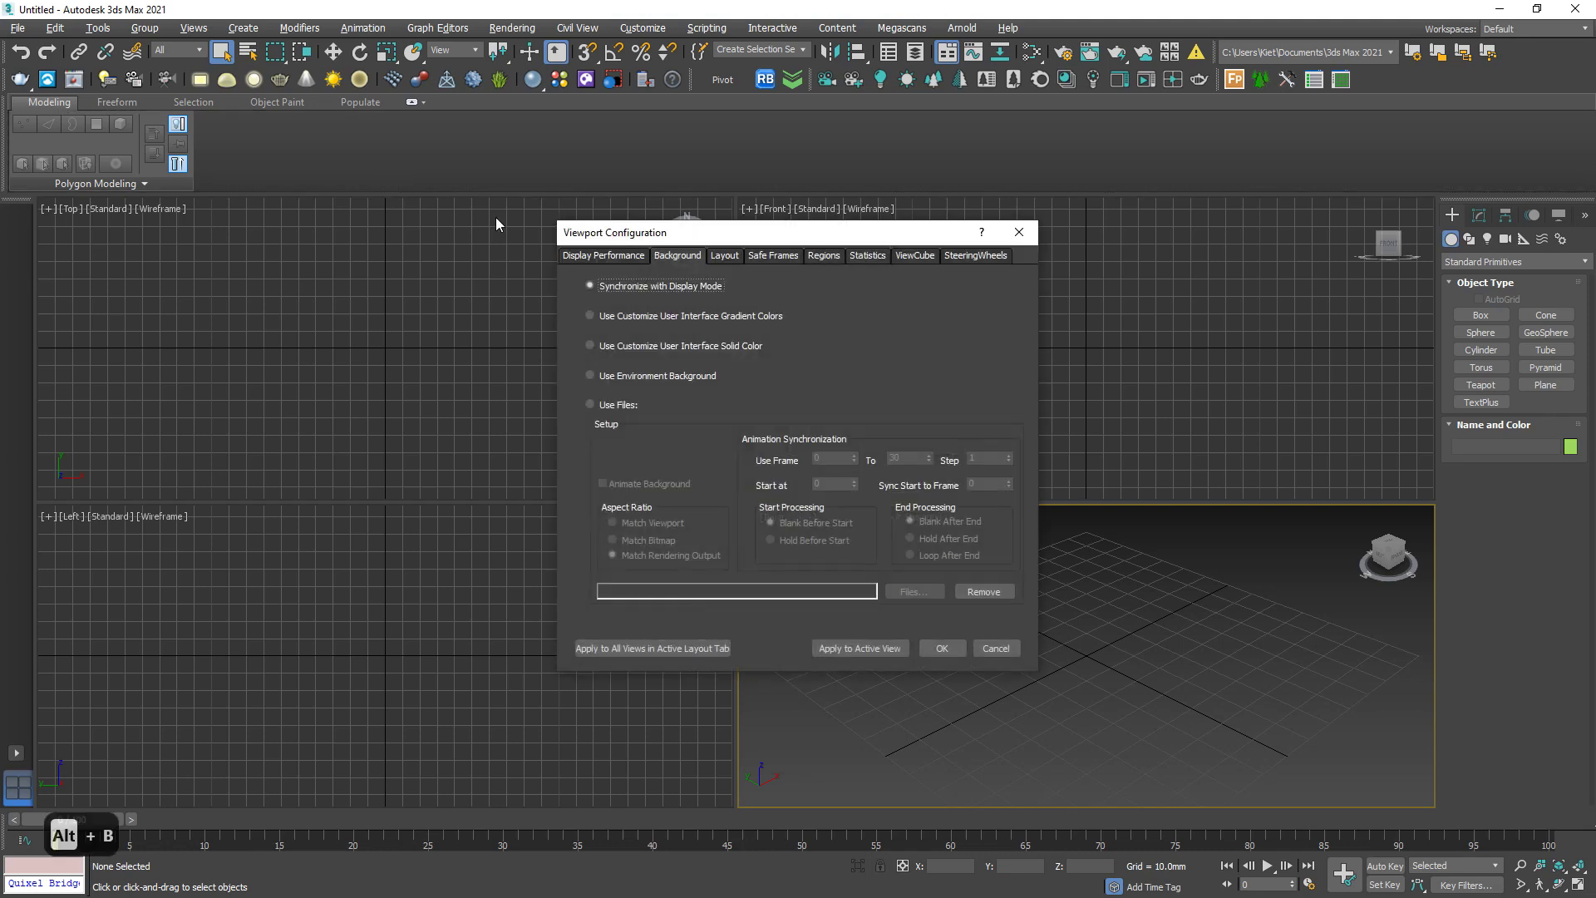
click(724, 256)
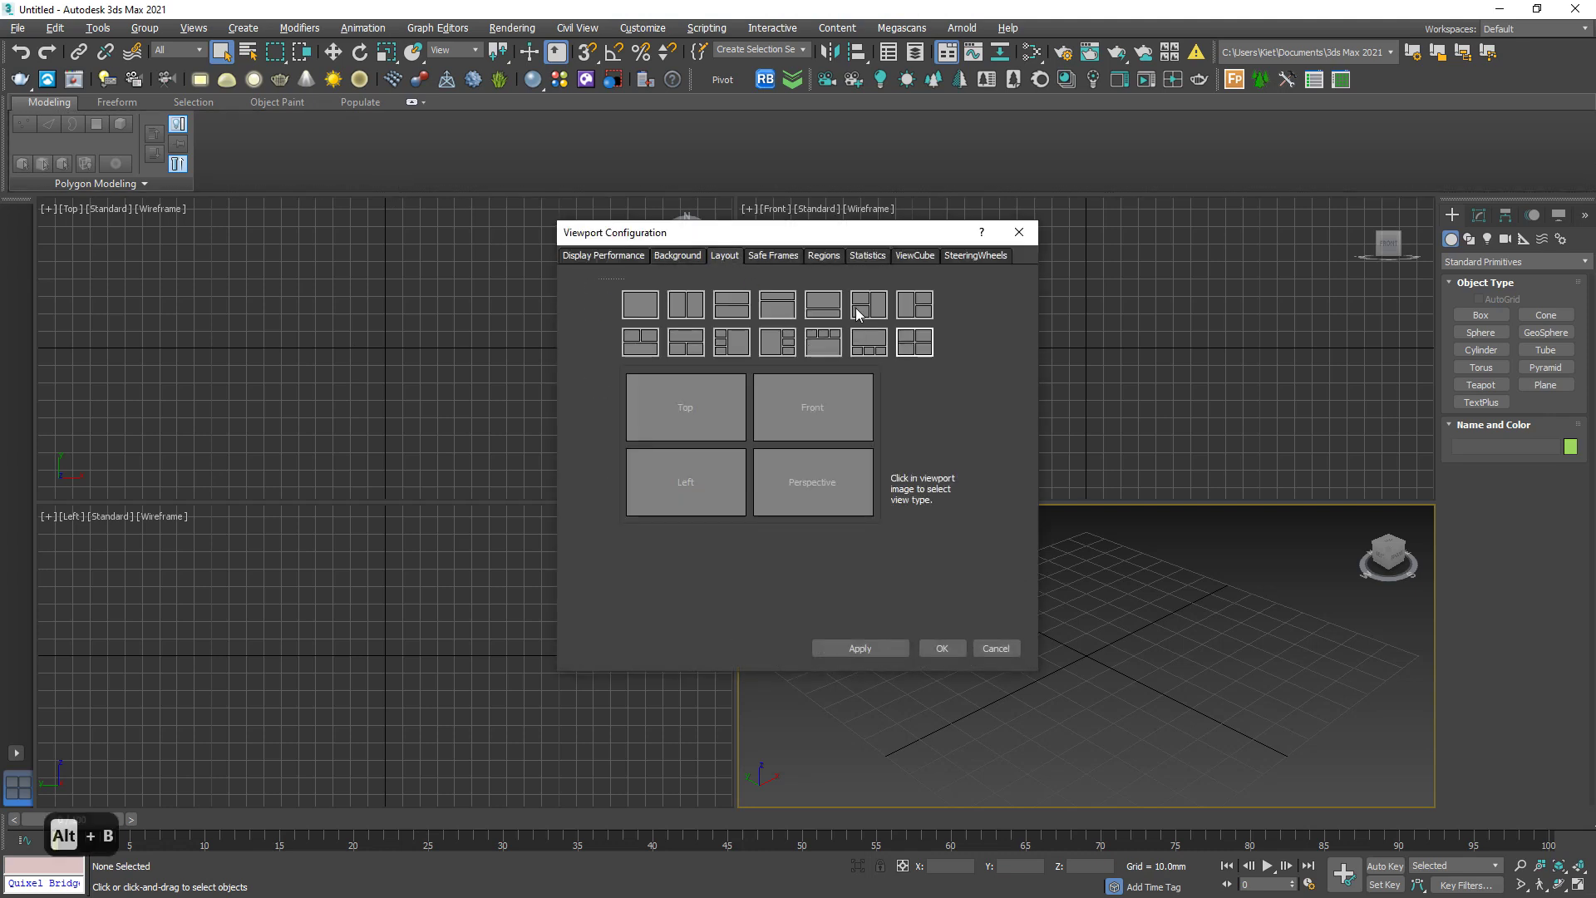
click(946, 650)
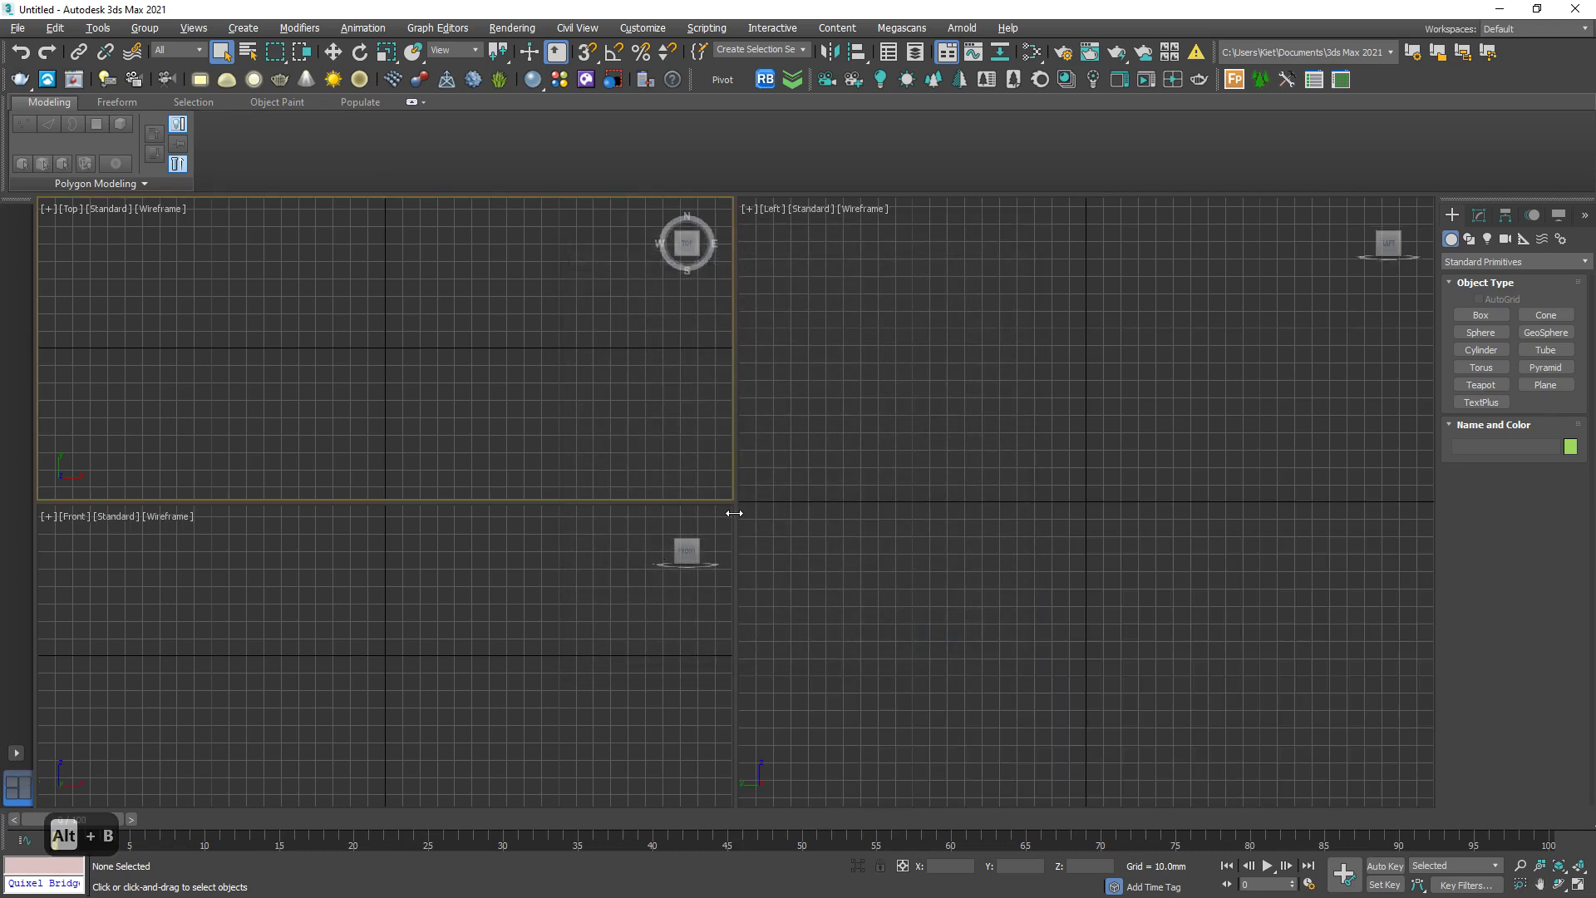
drag(530, 516, 517, 532)
click(567, 557)
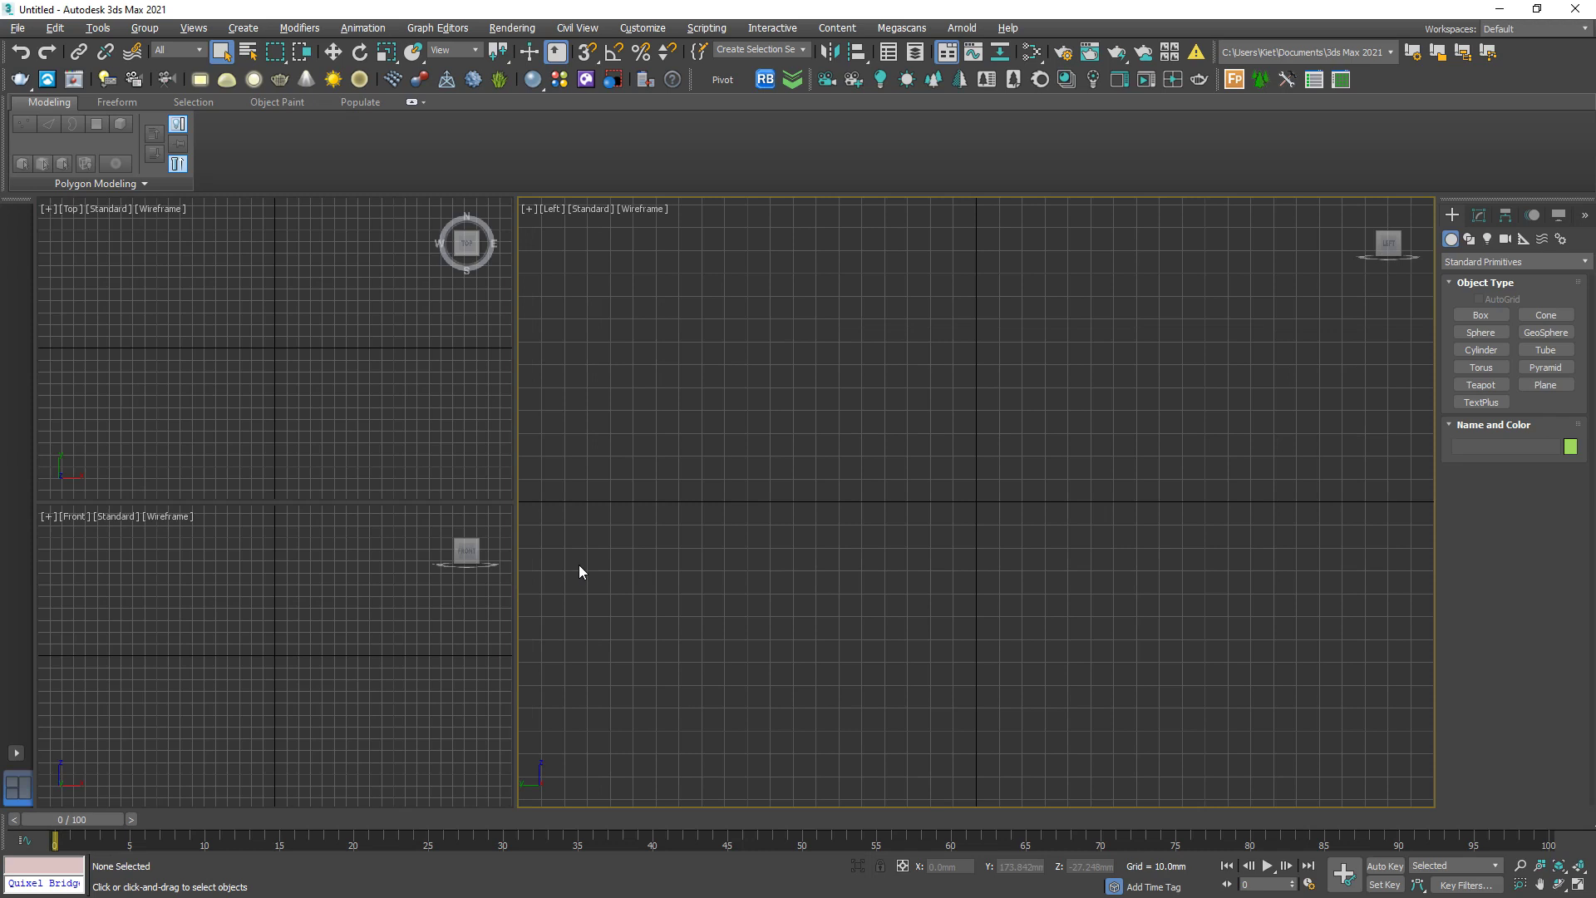
key(m)
drag(519, 527, 542, 524)
Dismiss the Corona camera error message.
click(854, 81)
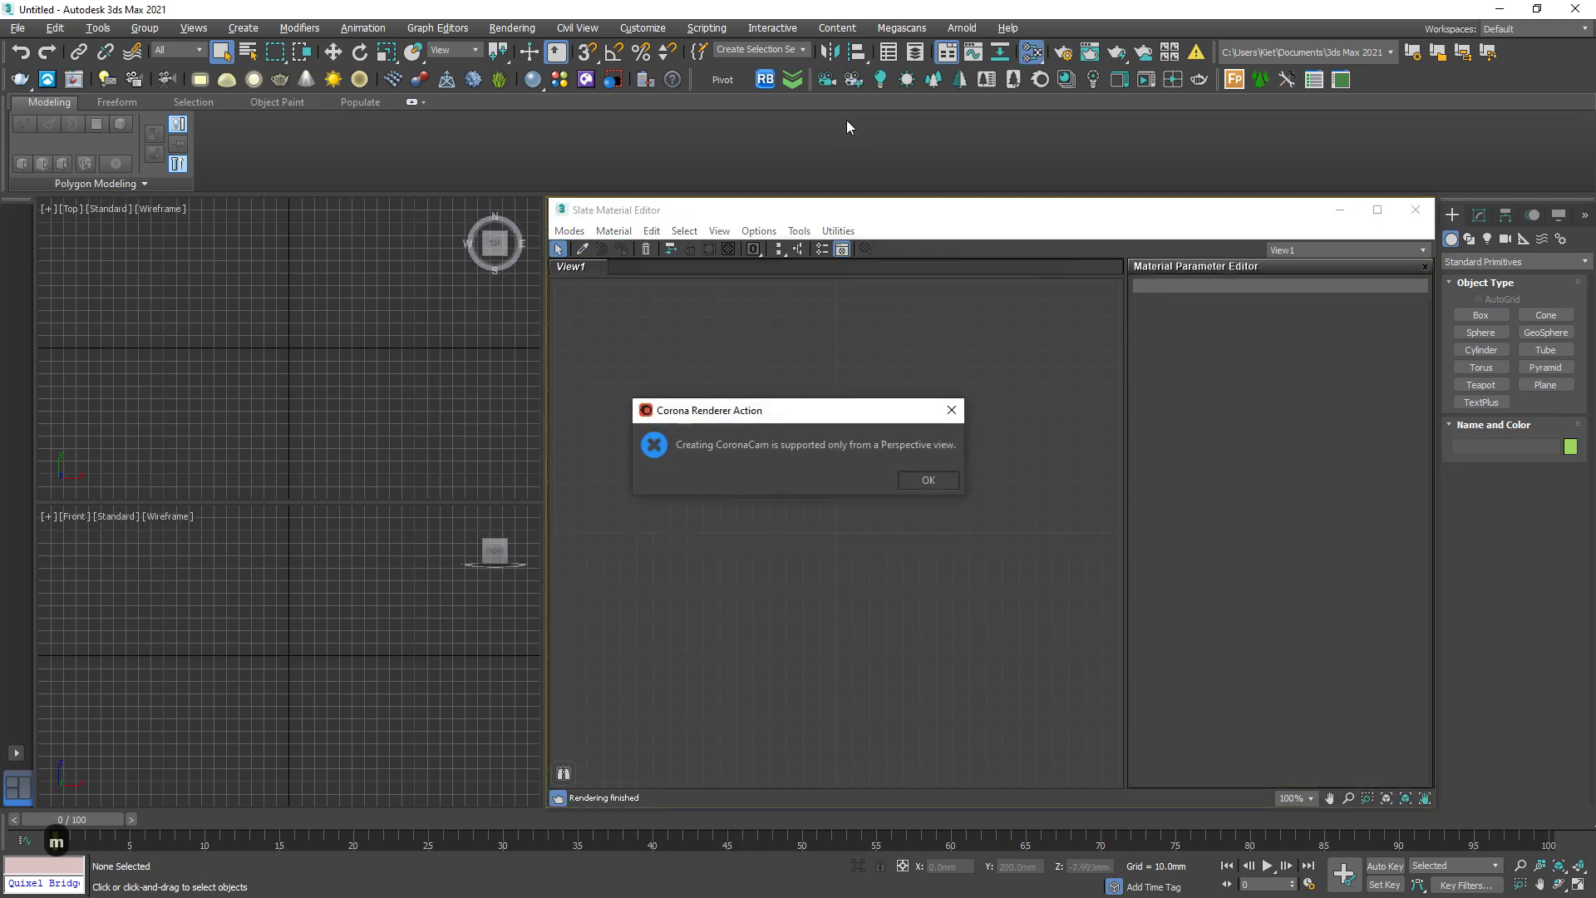
key(Escape)
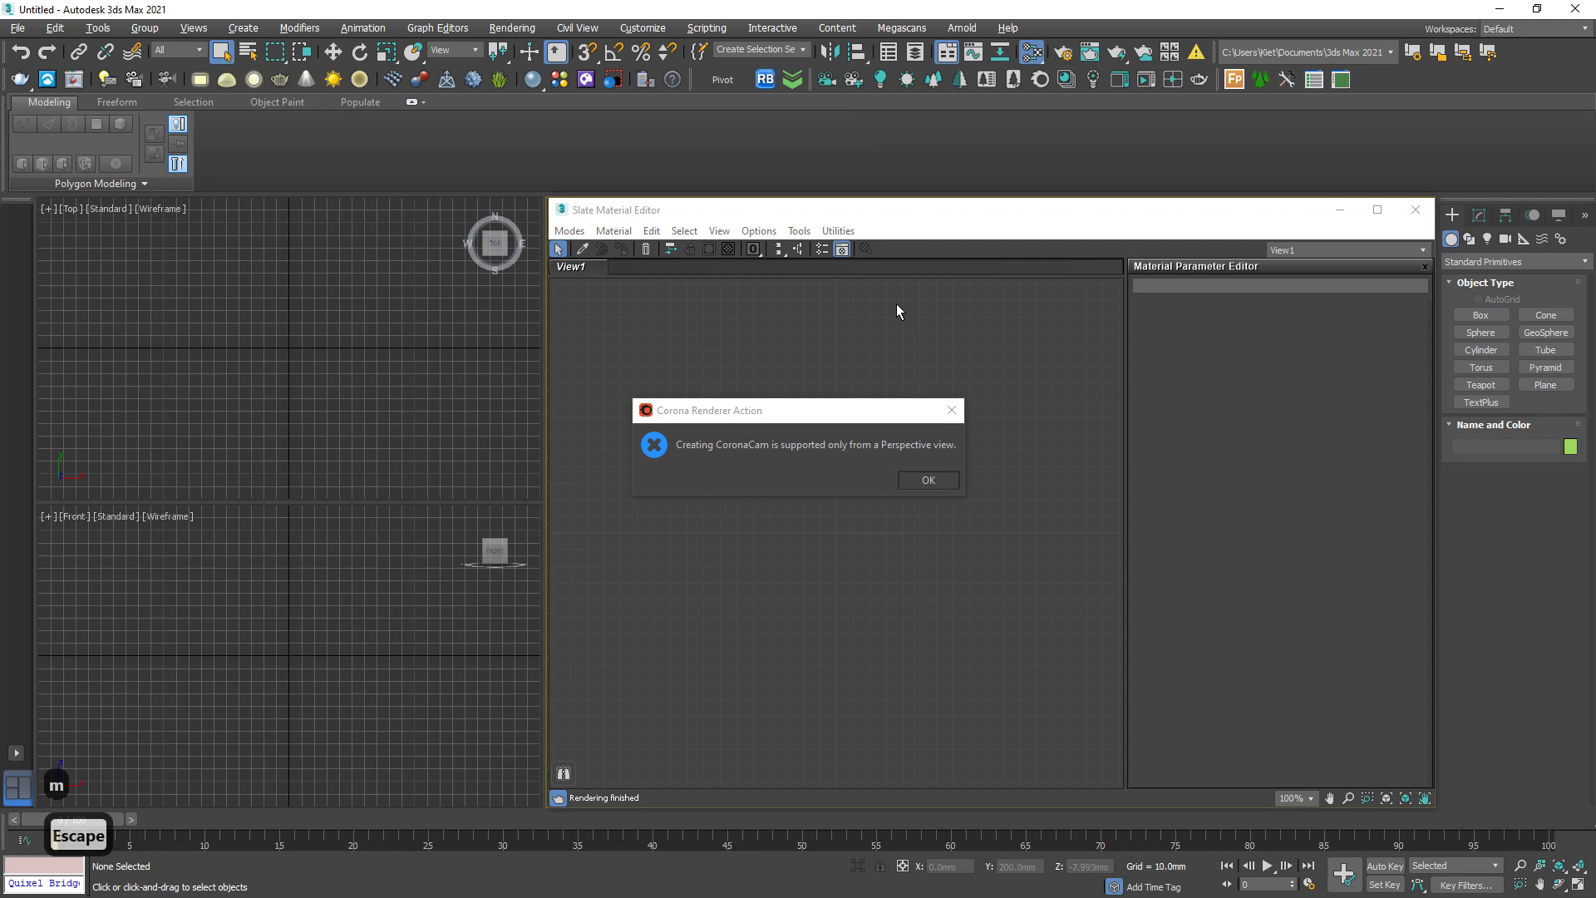
click(928, 480)
Switch the renderer to CoronaRenderer with HDTV 1920×1080 output, and close the material editor.
key(F10)
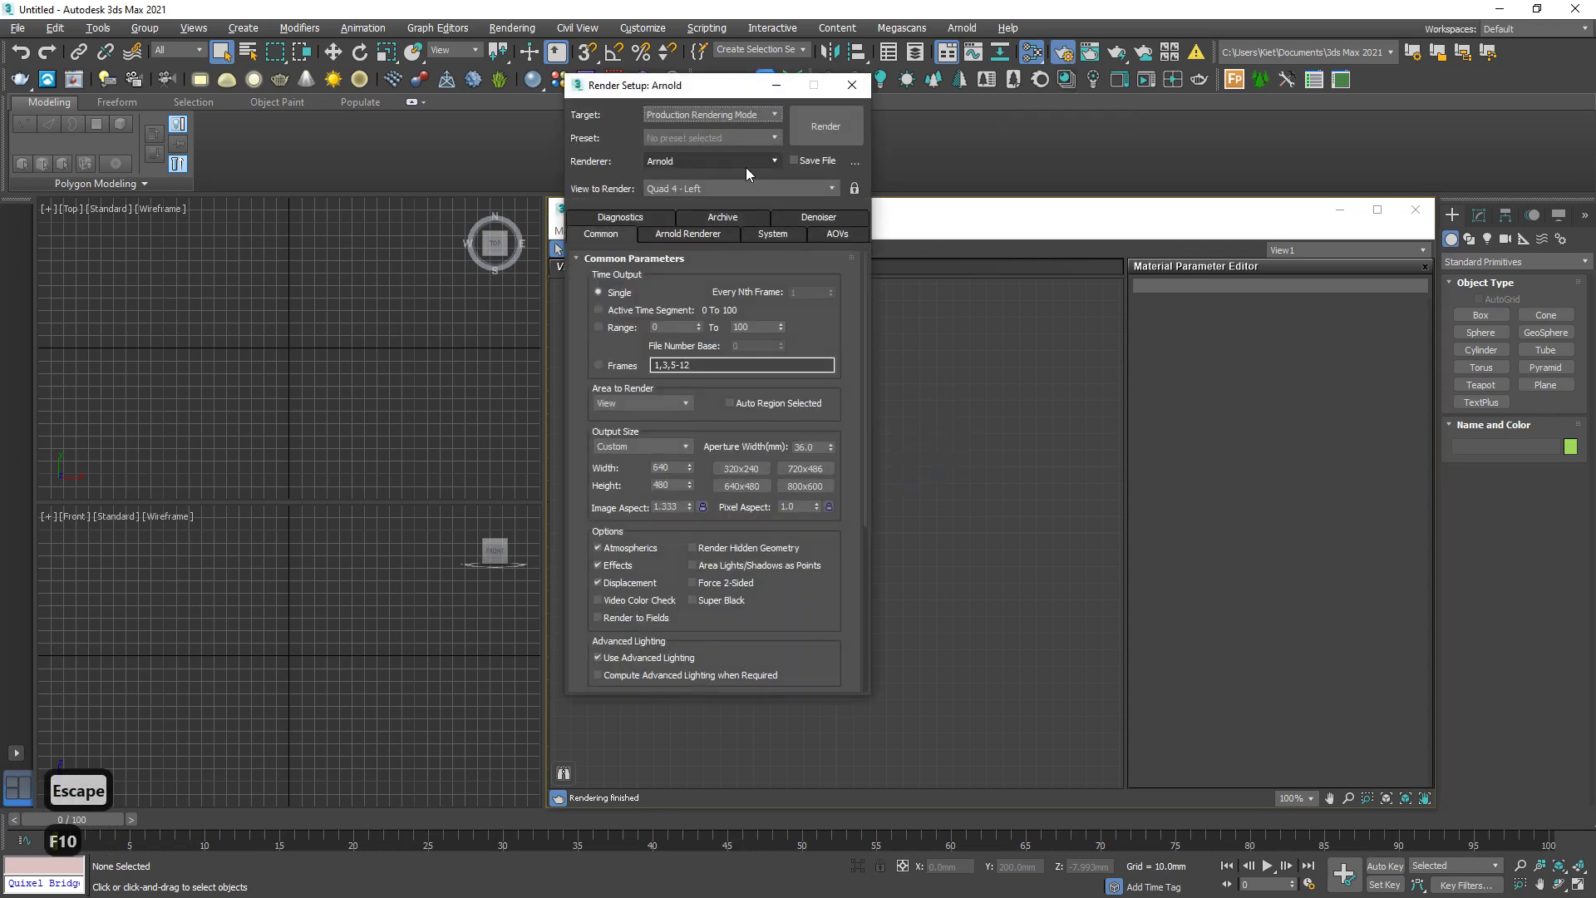
click(745, 161)
click(705, 238)
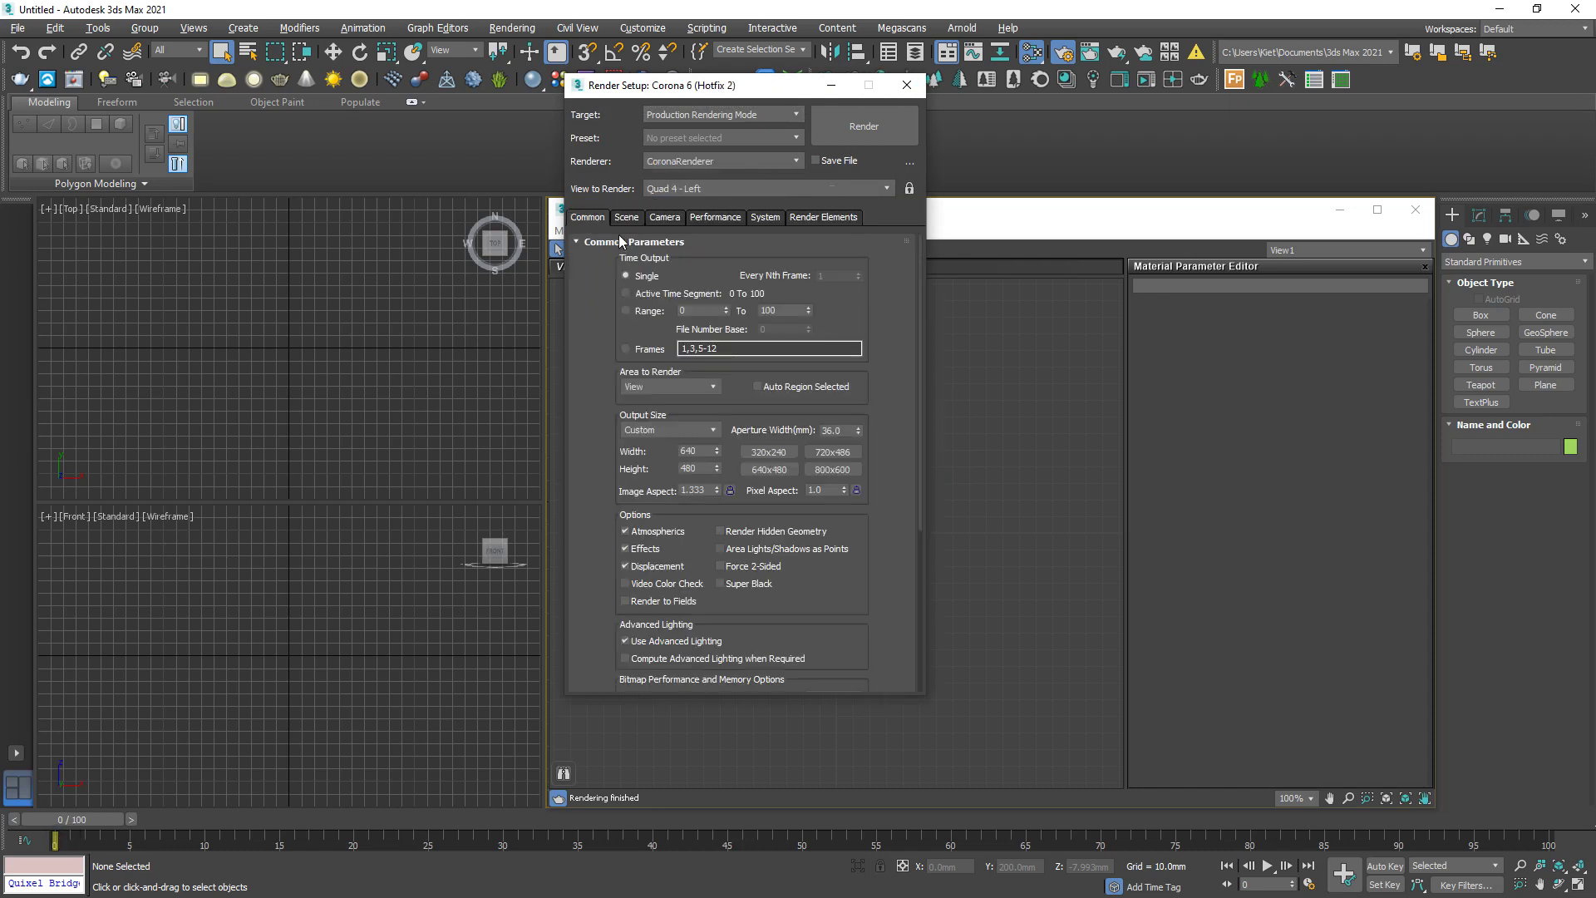
click(670, 427)
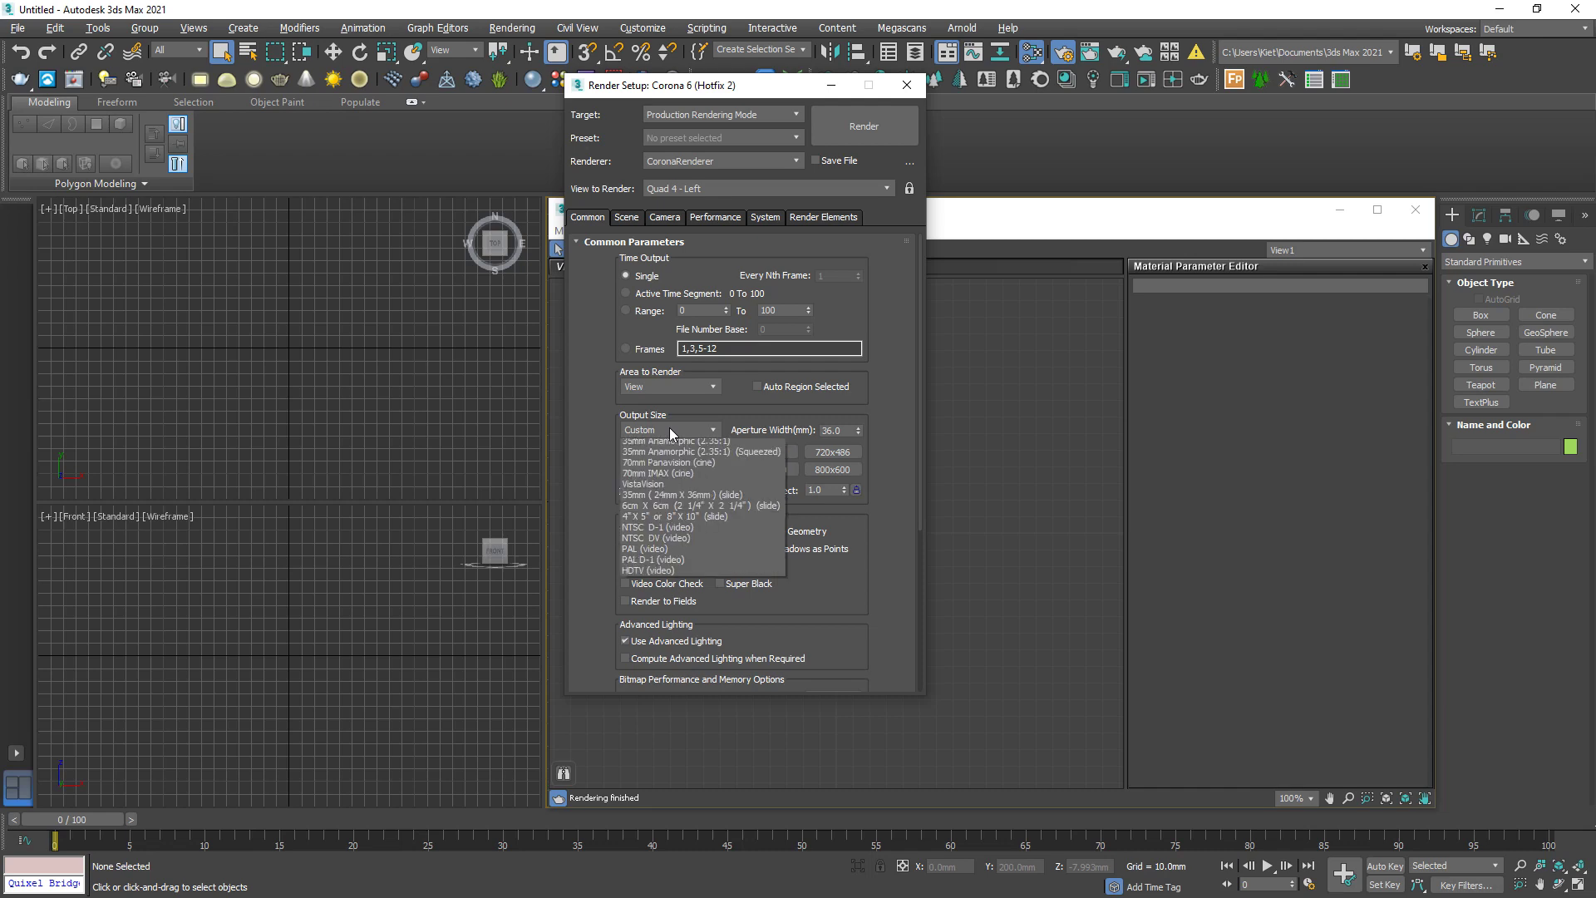
click(686, 645)
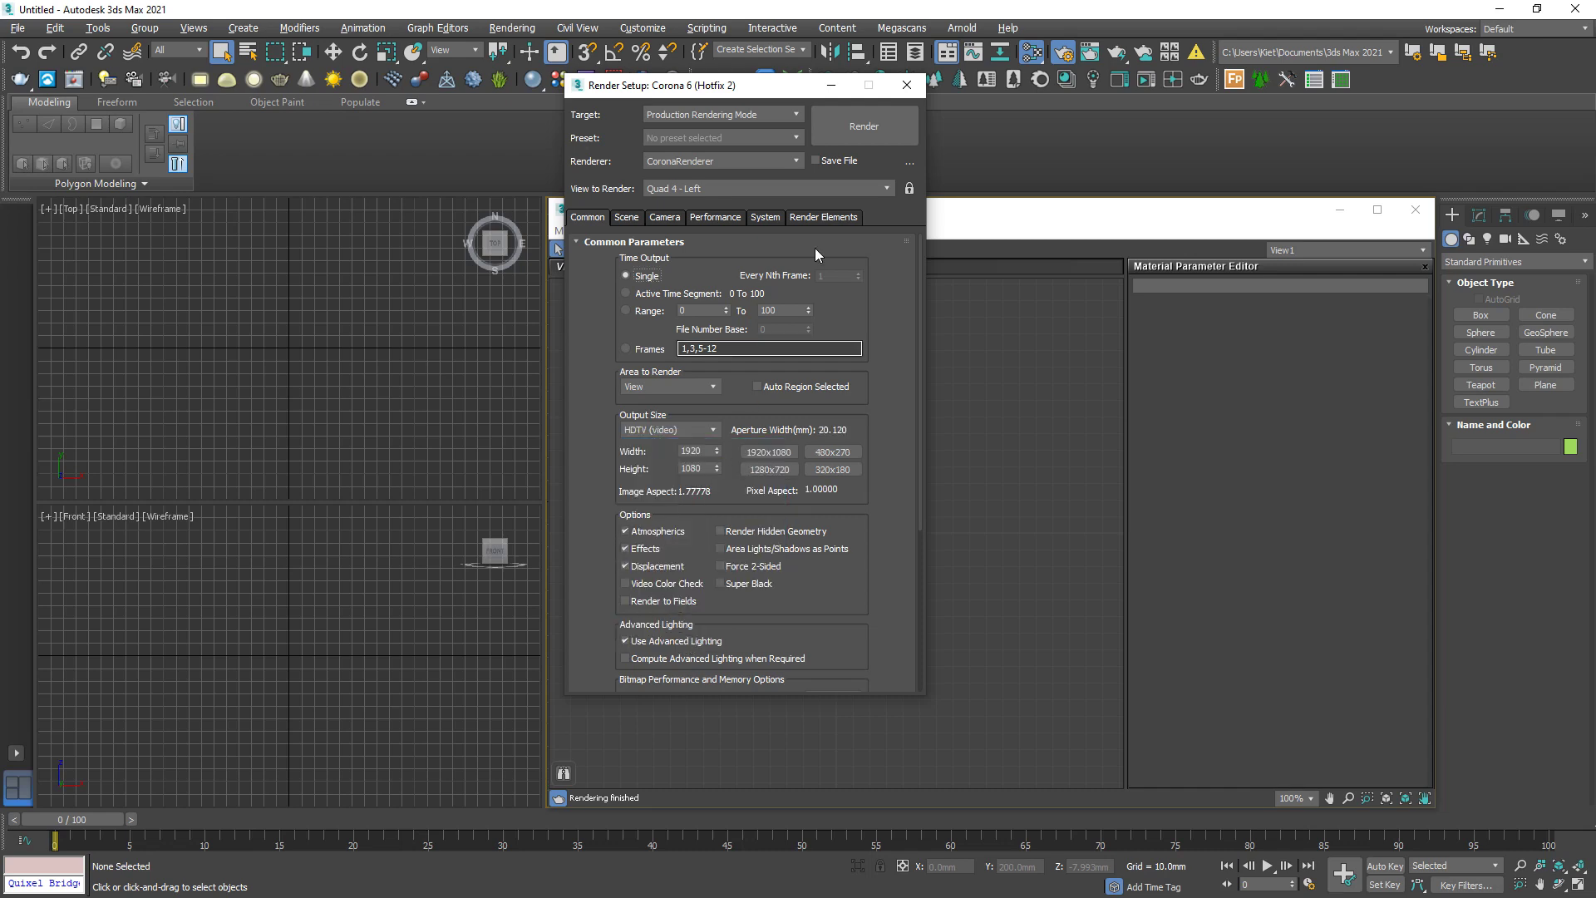
click(906, 85)
click(1339, 209)
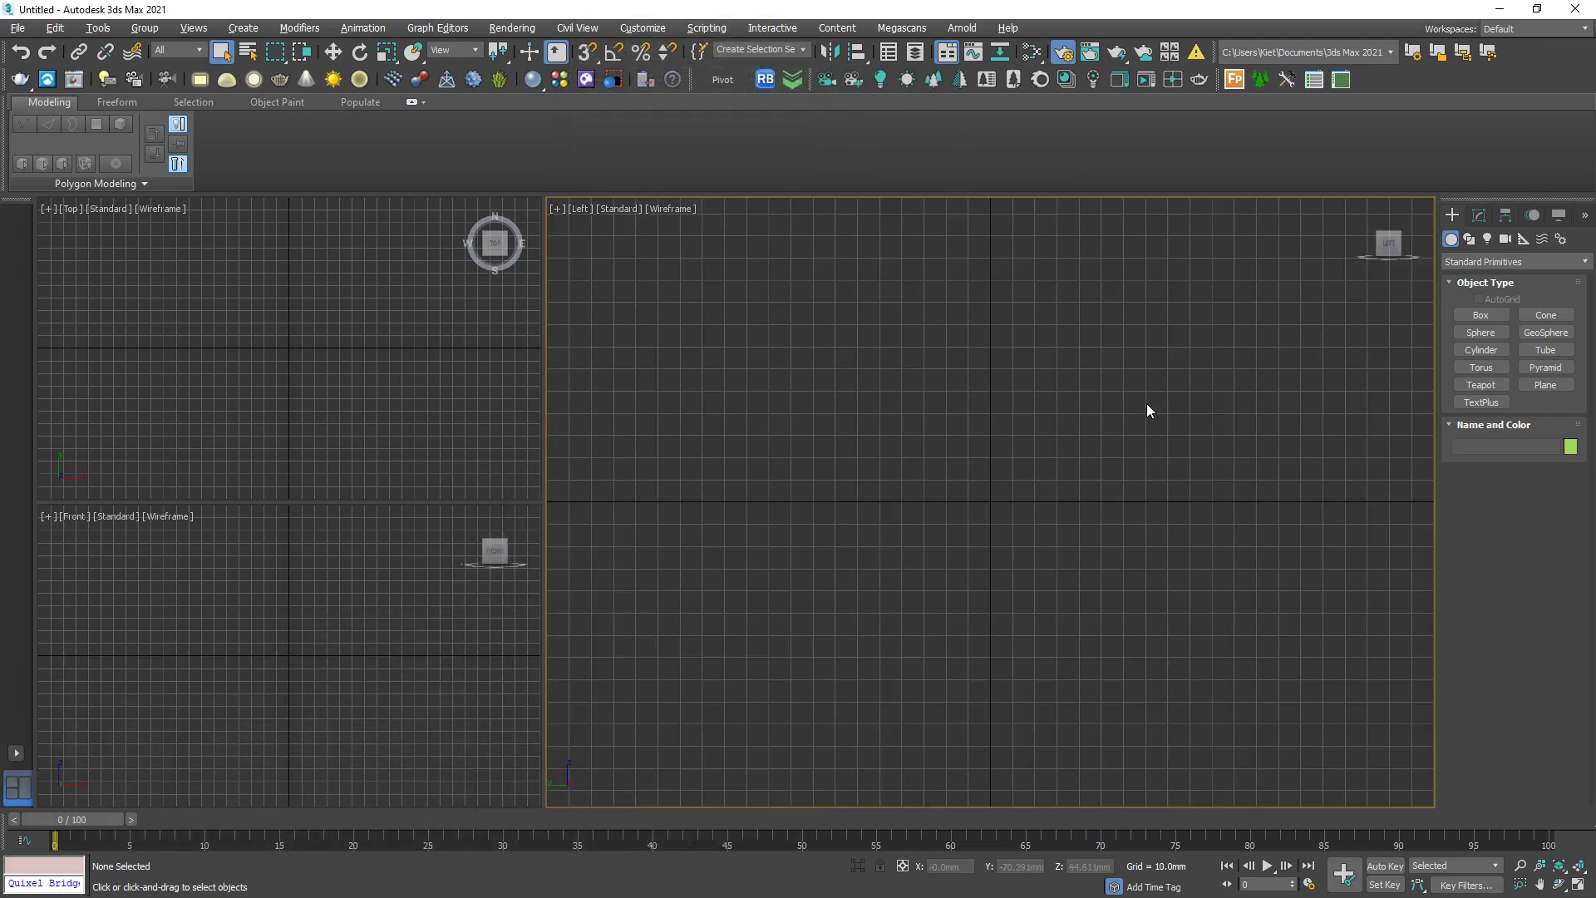
Show safe frames in the Left and Front viewports.
click(304, 413)
click(808, 489)
key(shift+f)
key(shift+f)
key(shift+f)
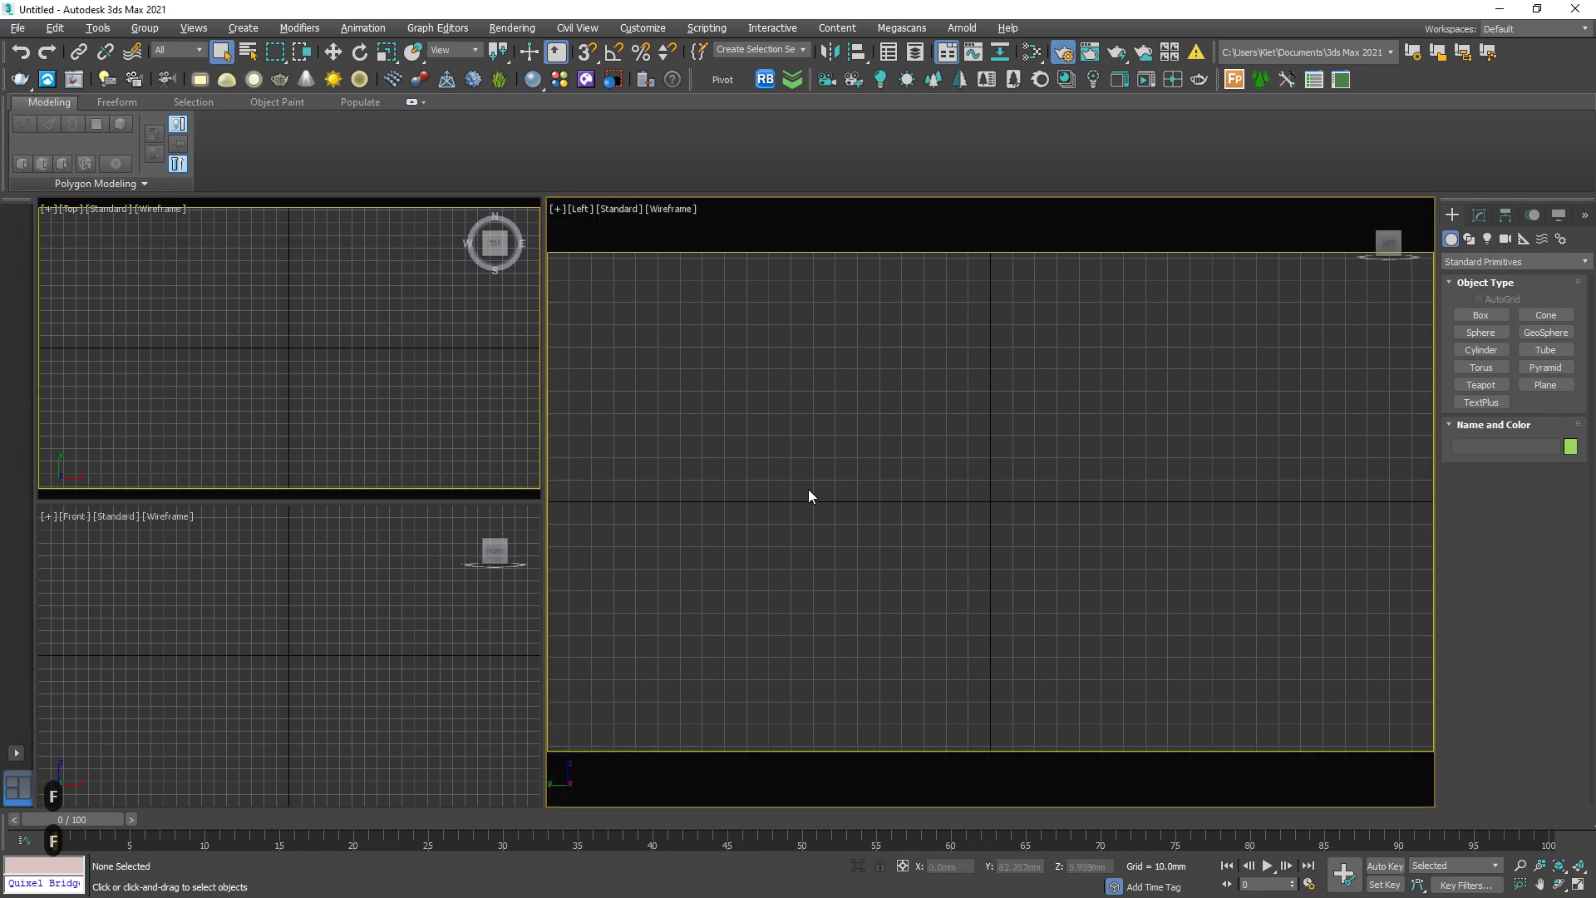
click(471, 610)
key(shift+f)
click(852, 489)
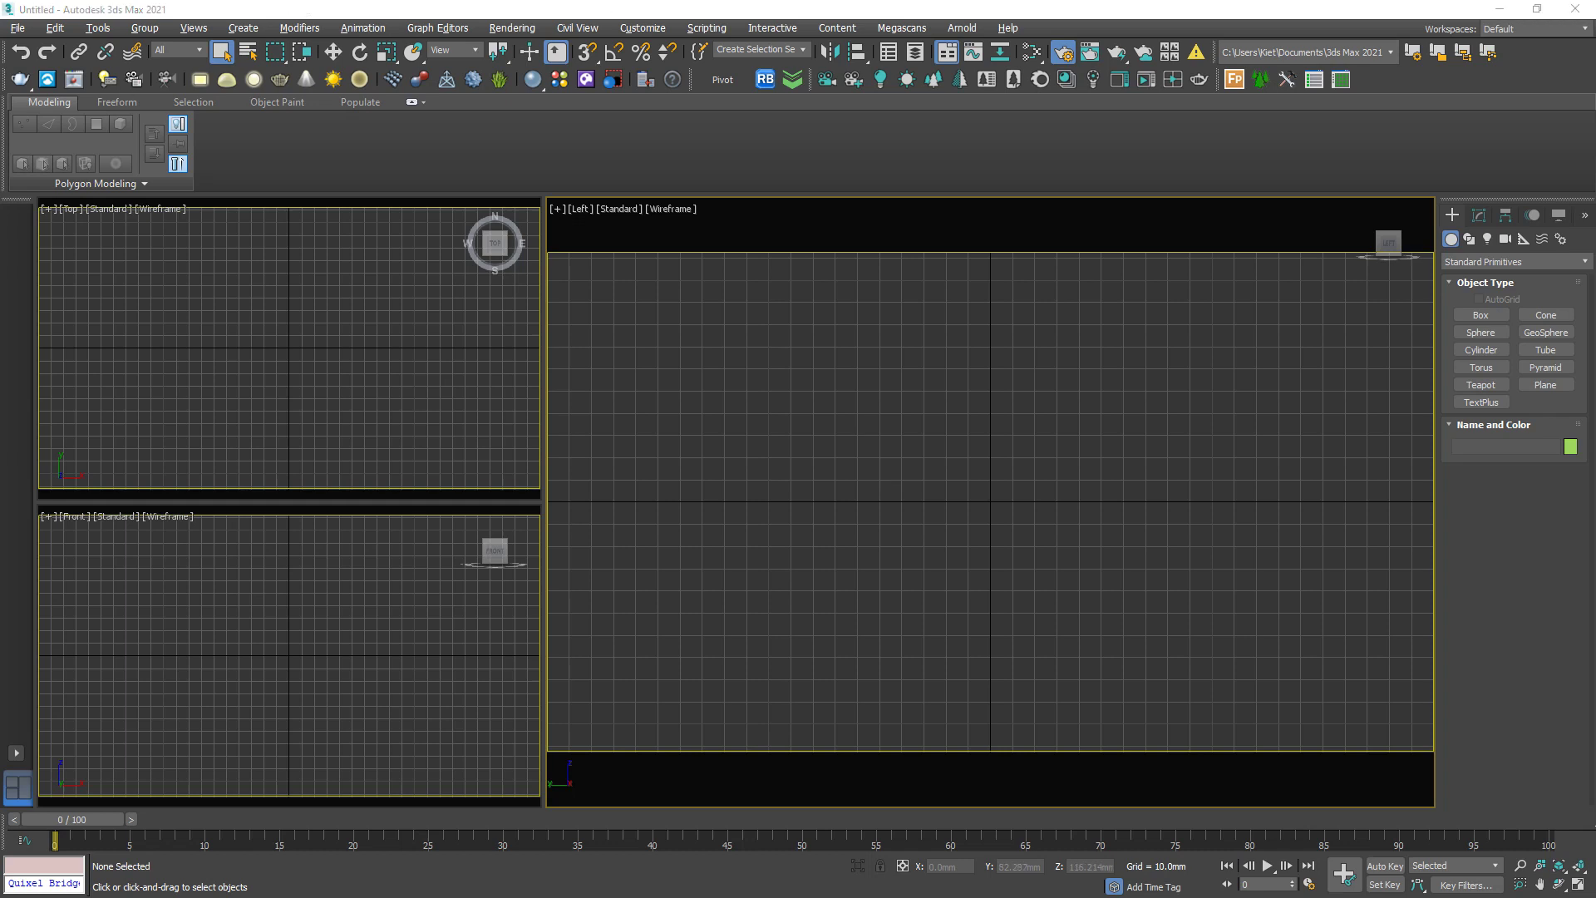
Merge the walking-man scene file into the Left view and look through CoronaCamera001.
drag(233, 341, 284, 337)
click(312, 366)
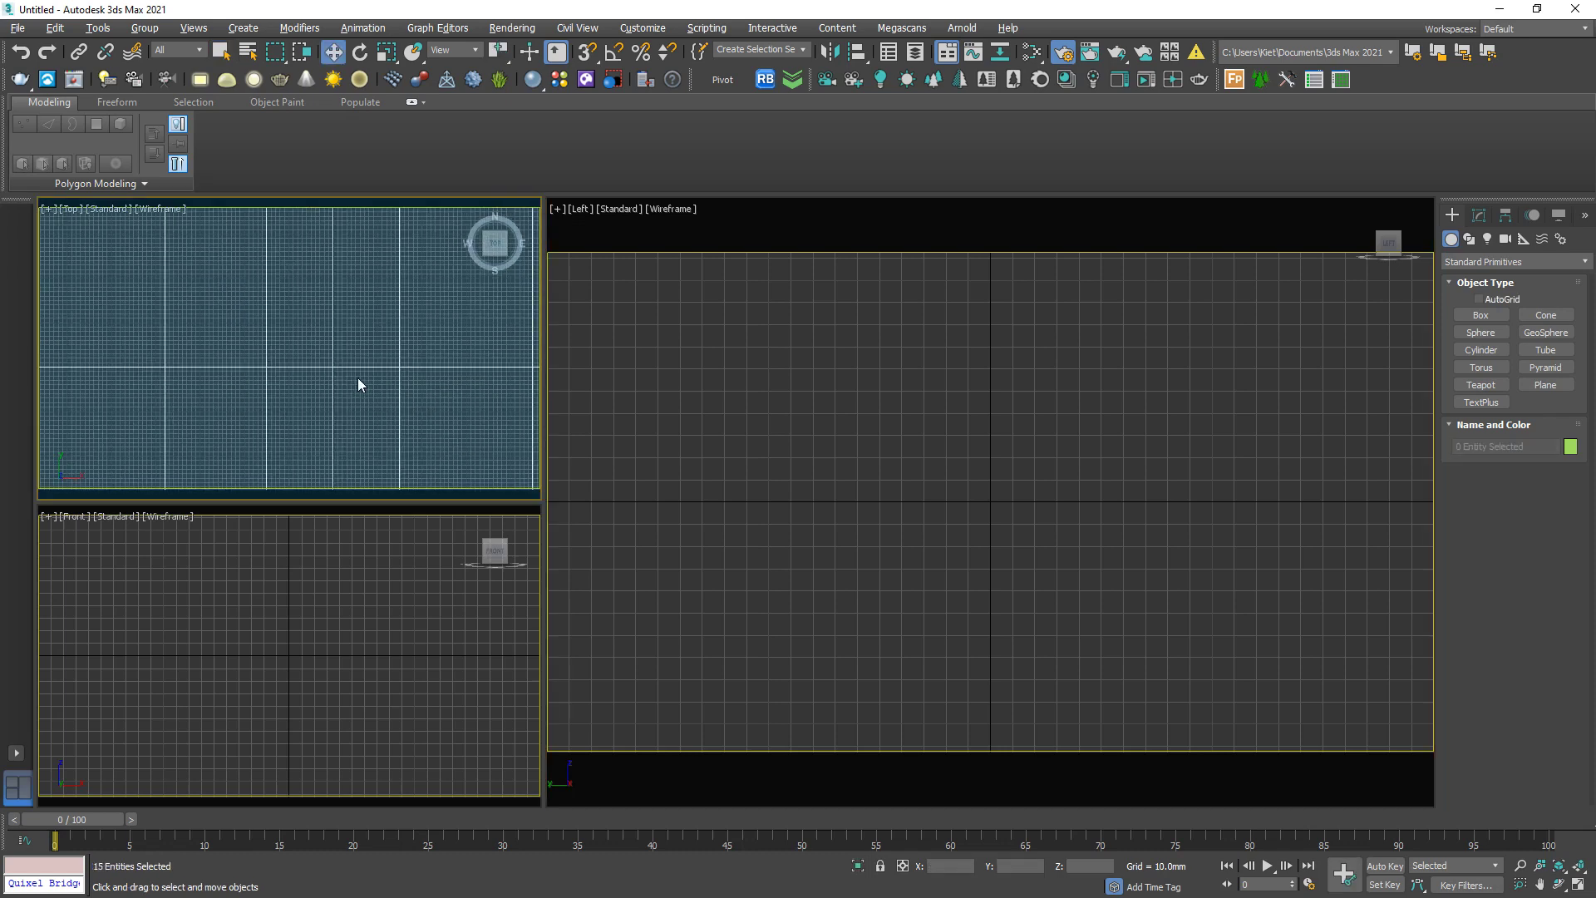
scroll(360, 383, down, 3)
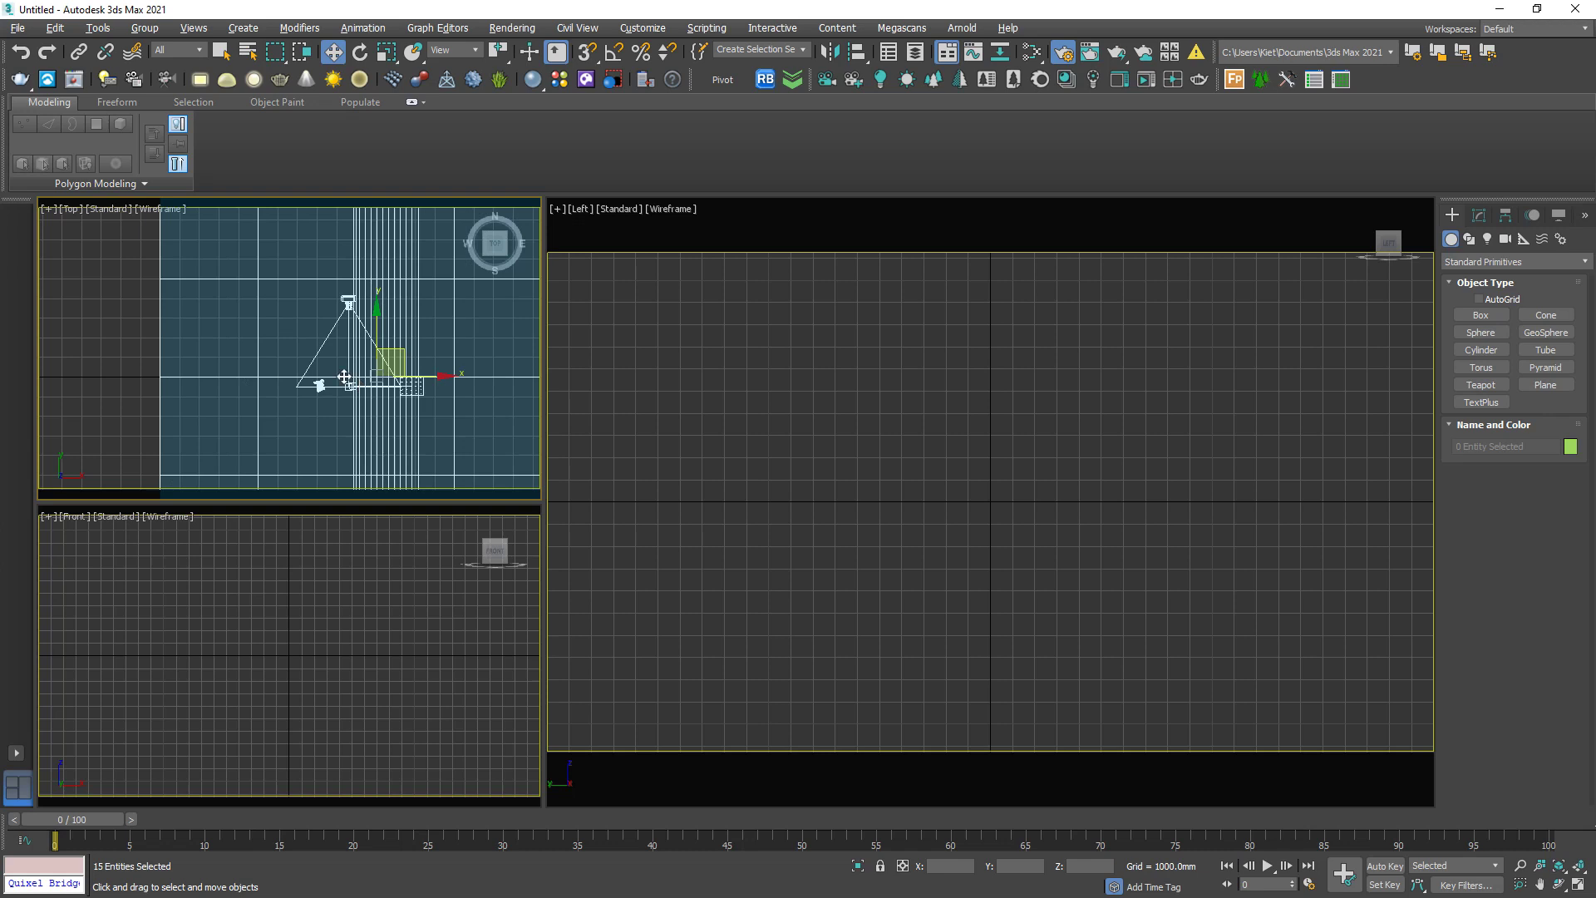
scroll(316, 391, down, 1)
scroll(298, 379, up, 2)
scroll(375, 299, up, 5)
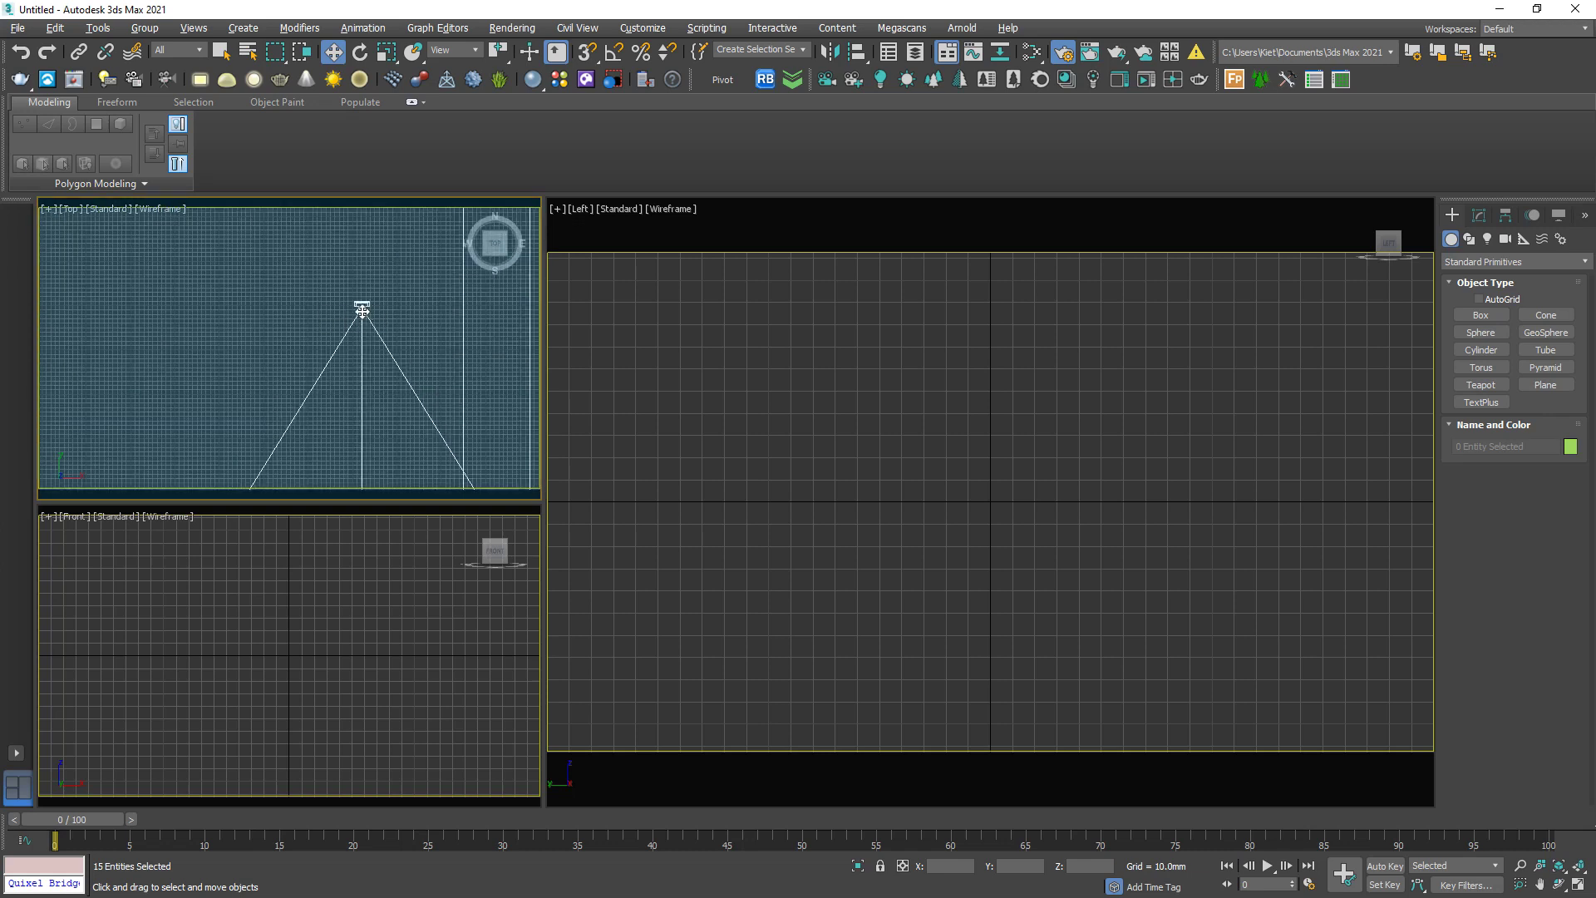
scroll(336, 358, up, 2)
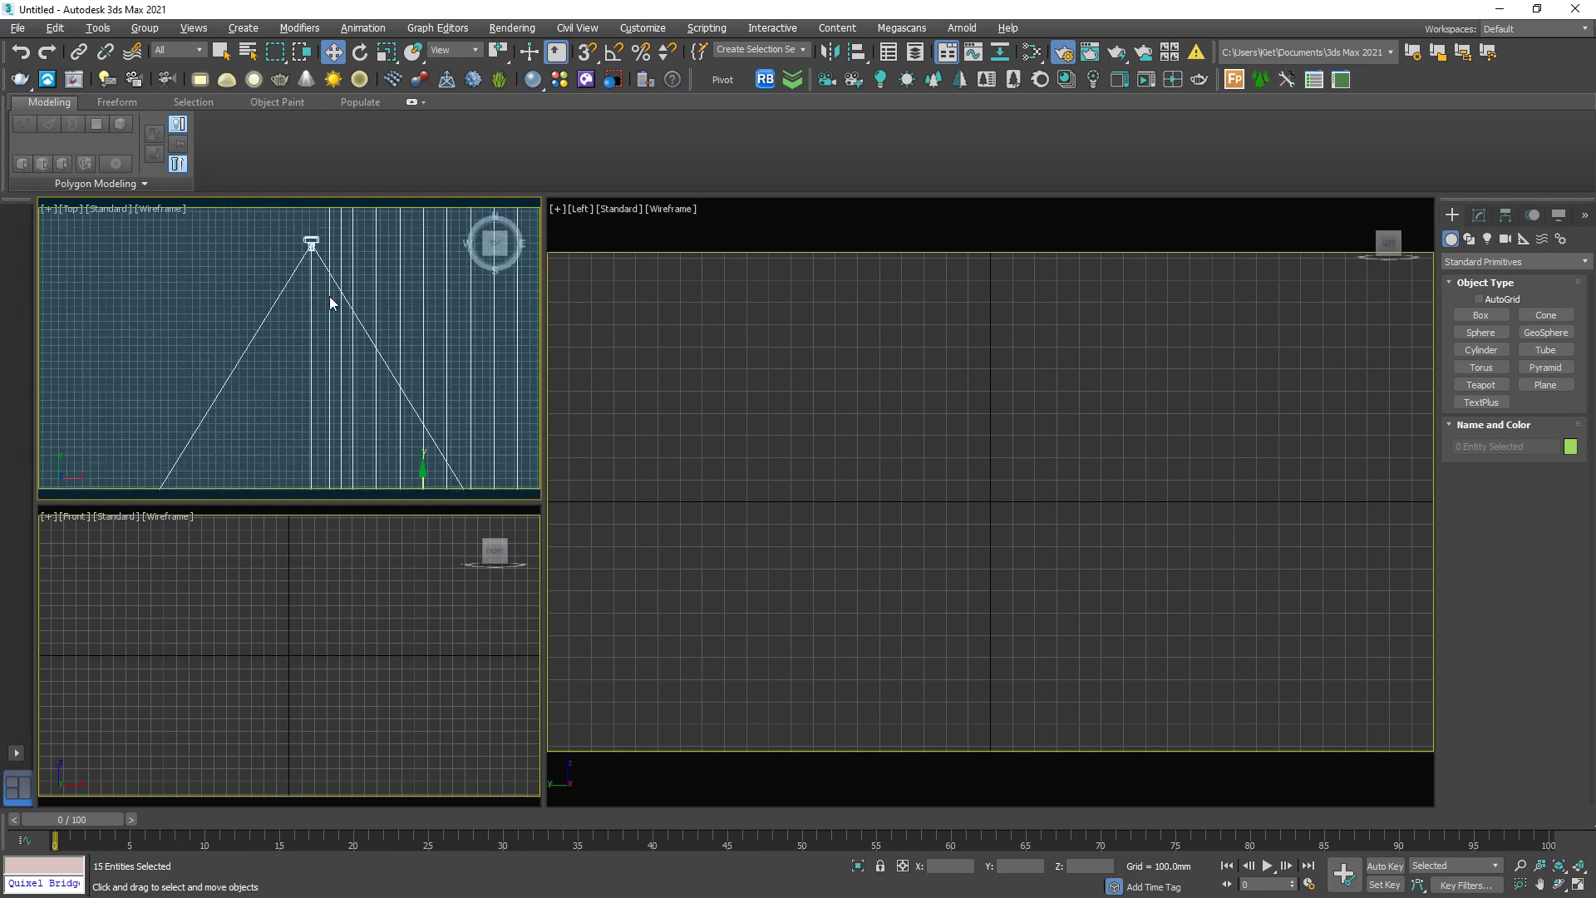
click(655, 351)
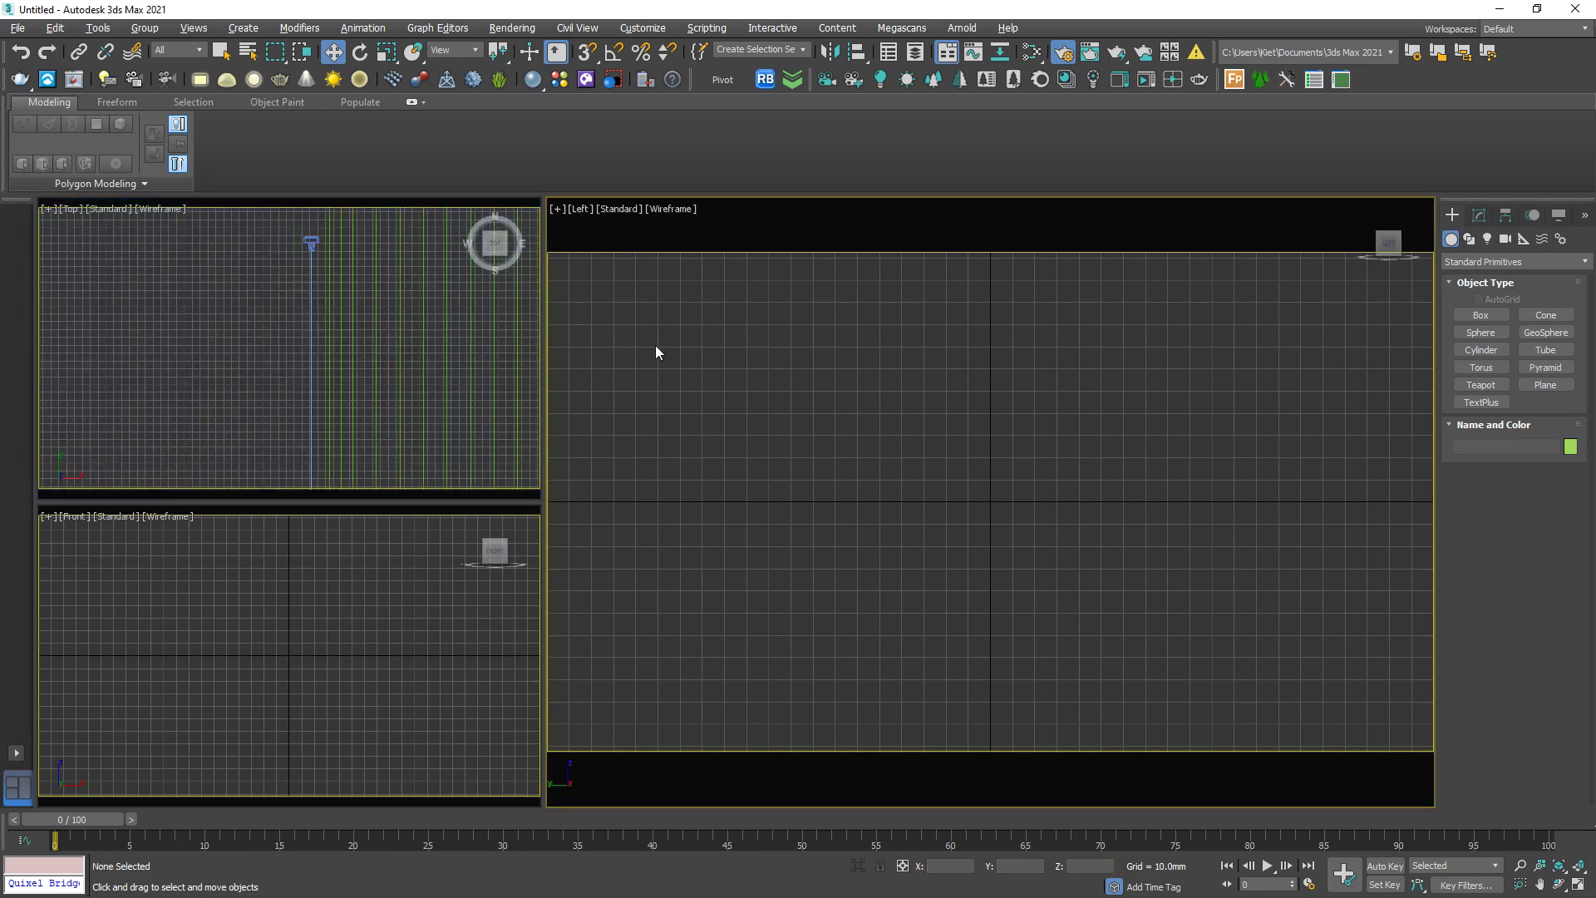
key(c)
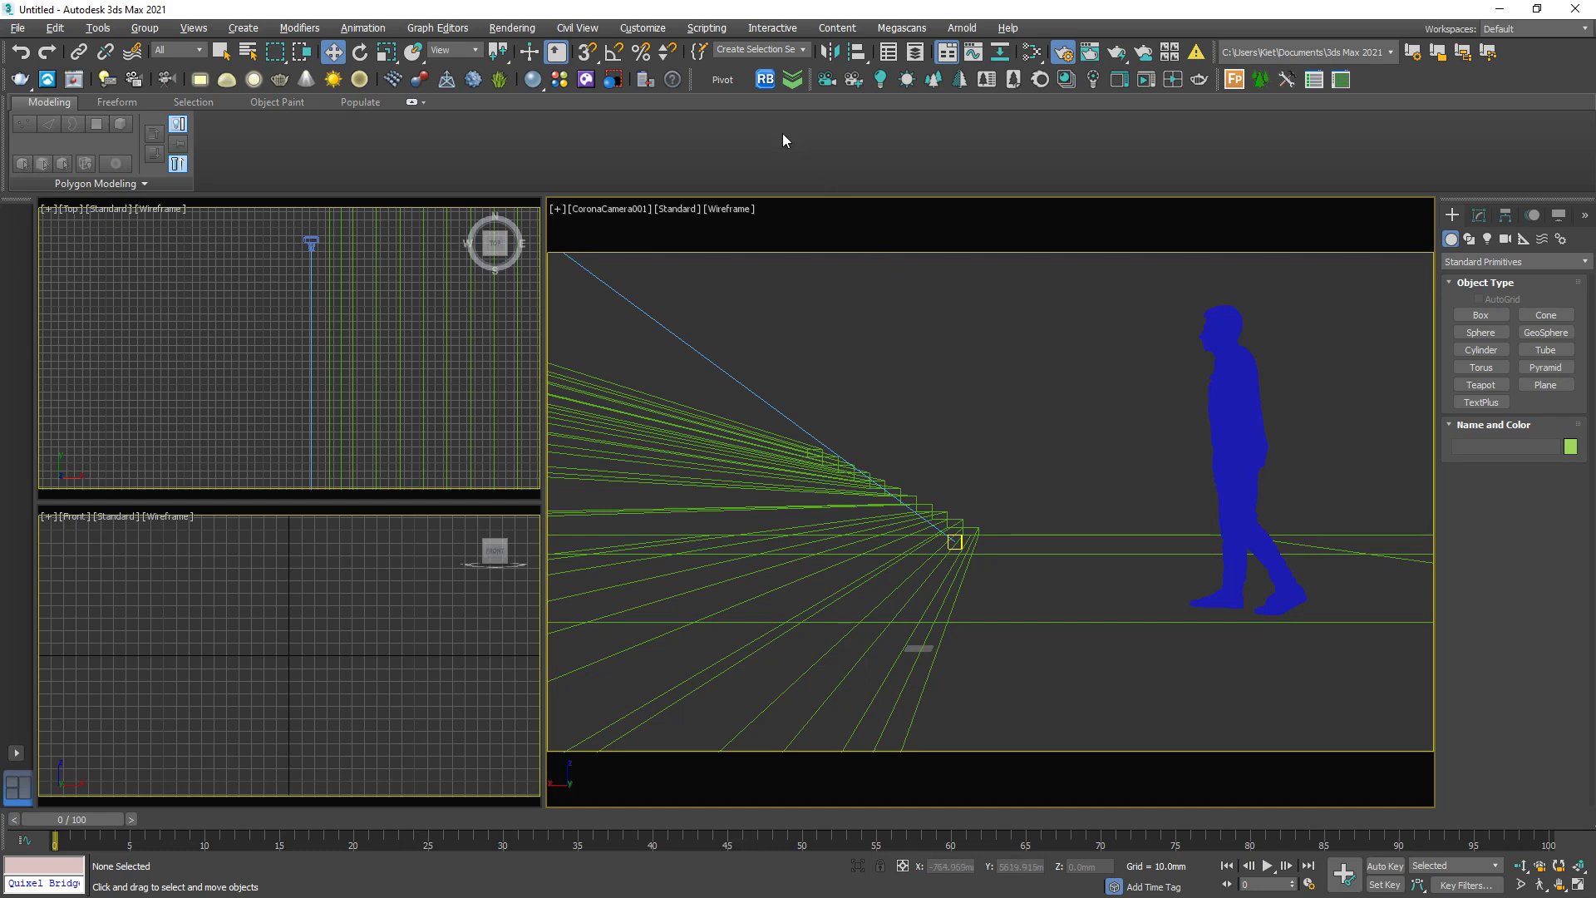
click(764, 80)
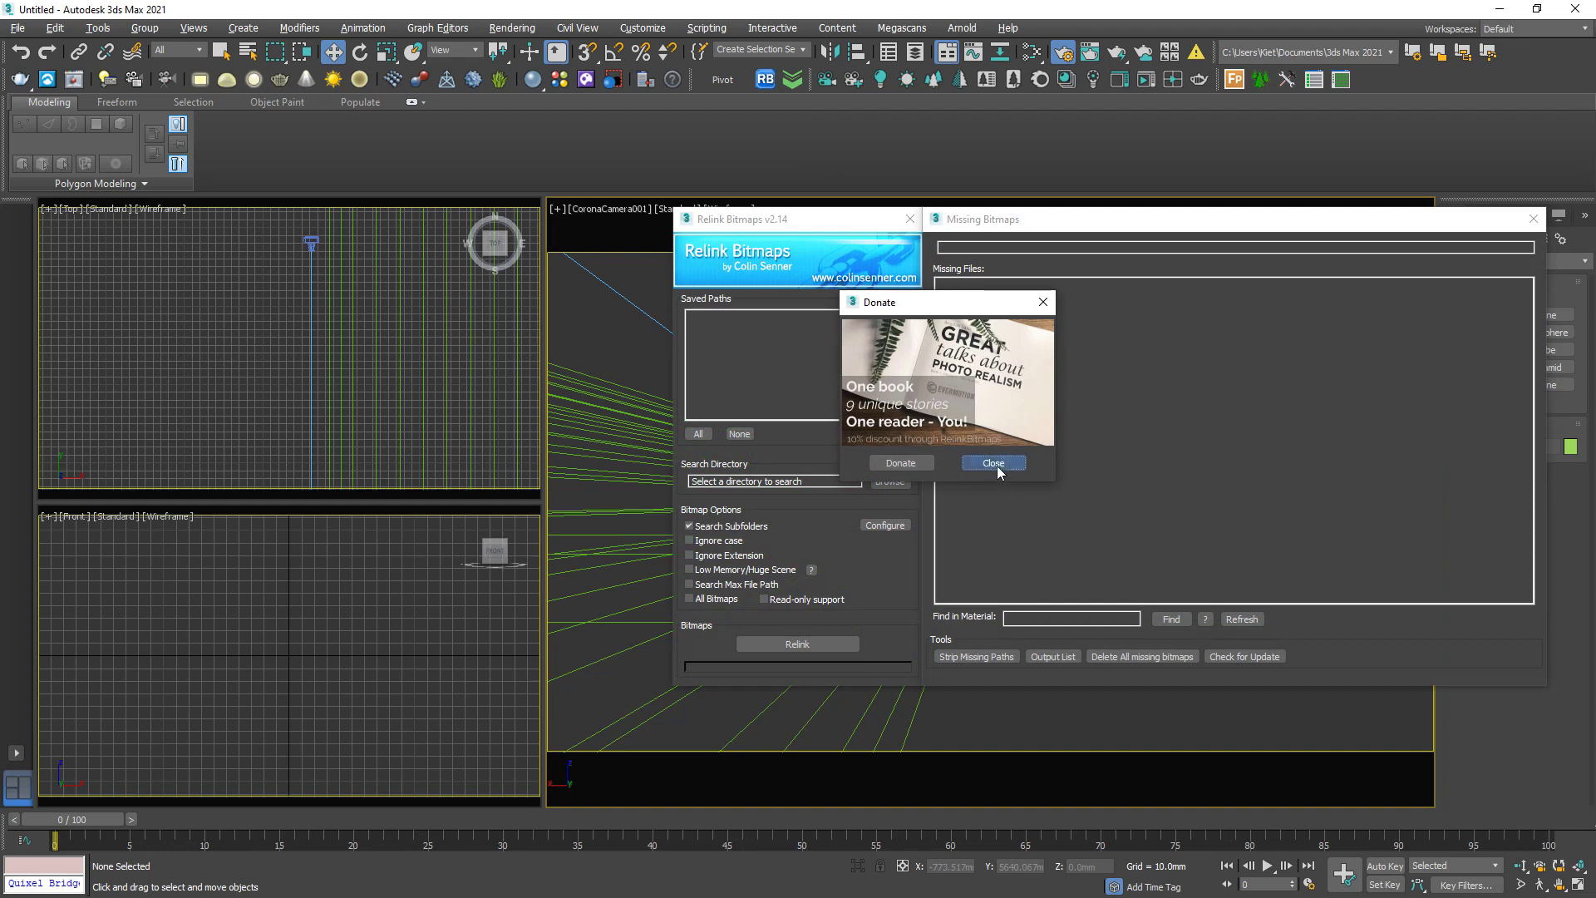
click(994, 464)
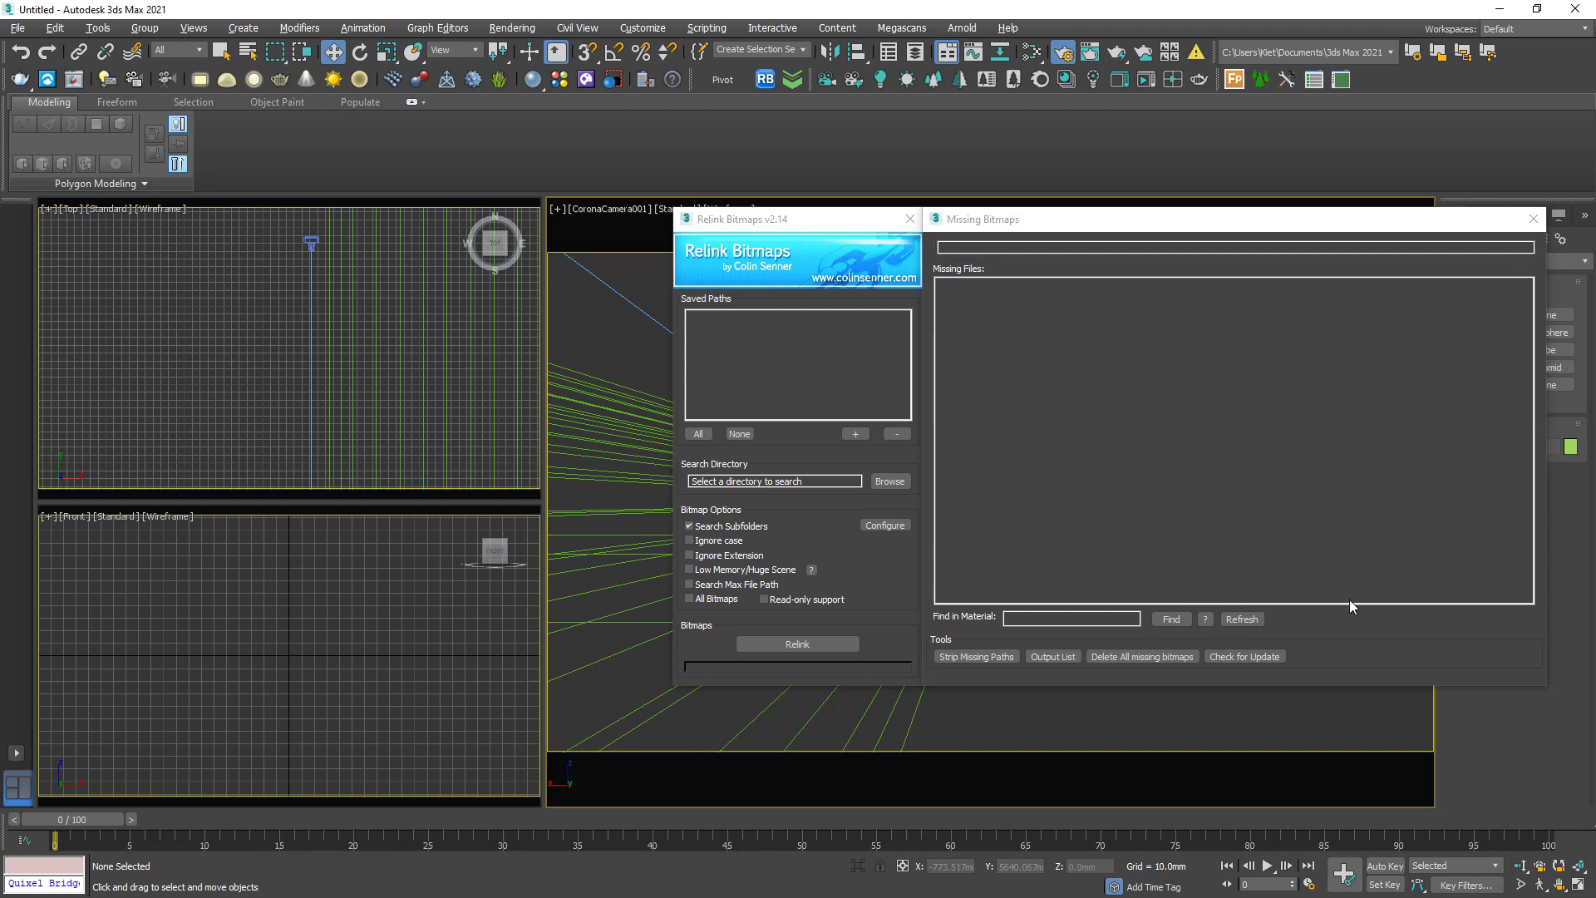
click(909, 218)
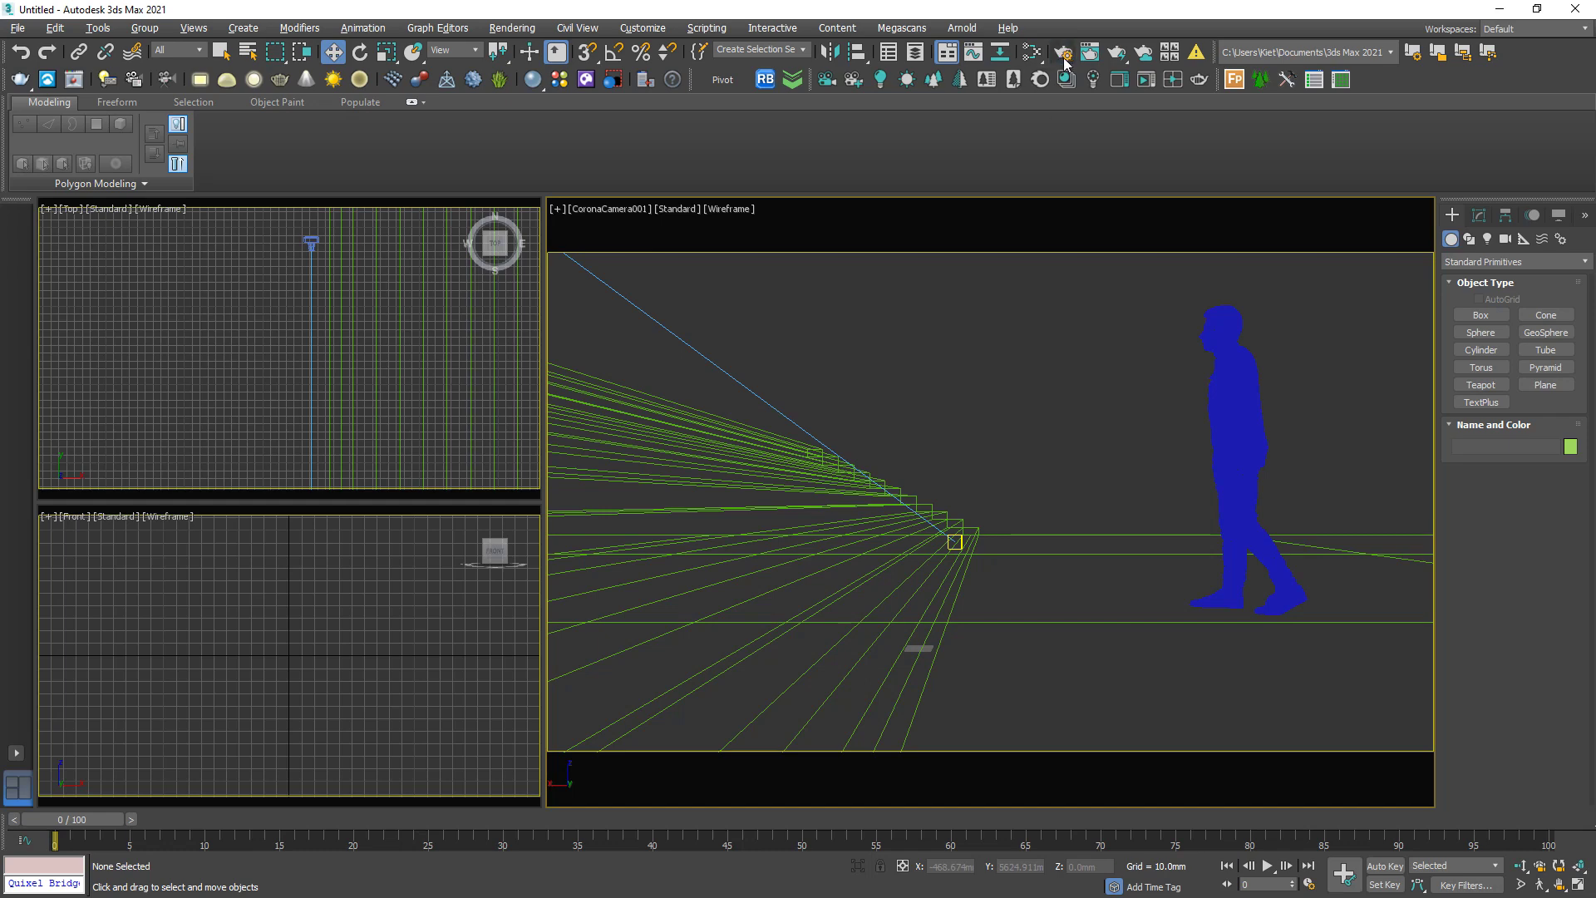
Override all scene materials with a plain CoronaMtl in the Scene settings.
key(F10)
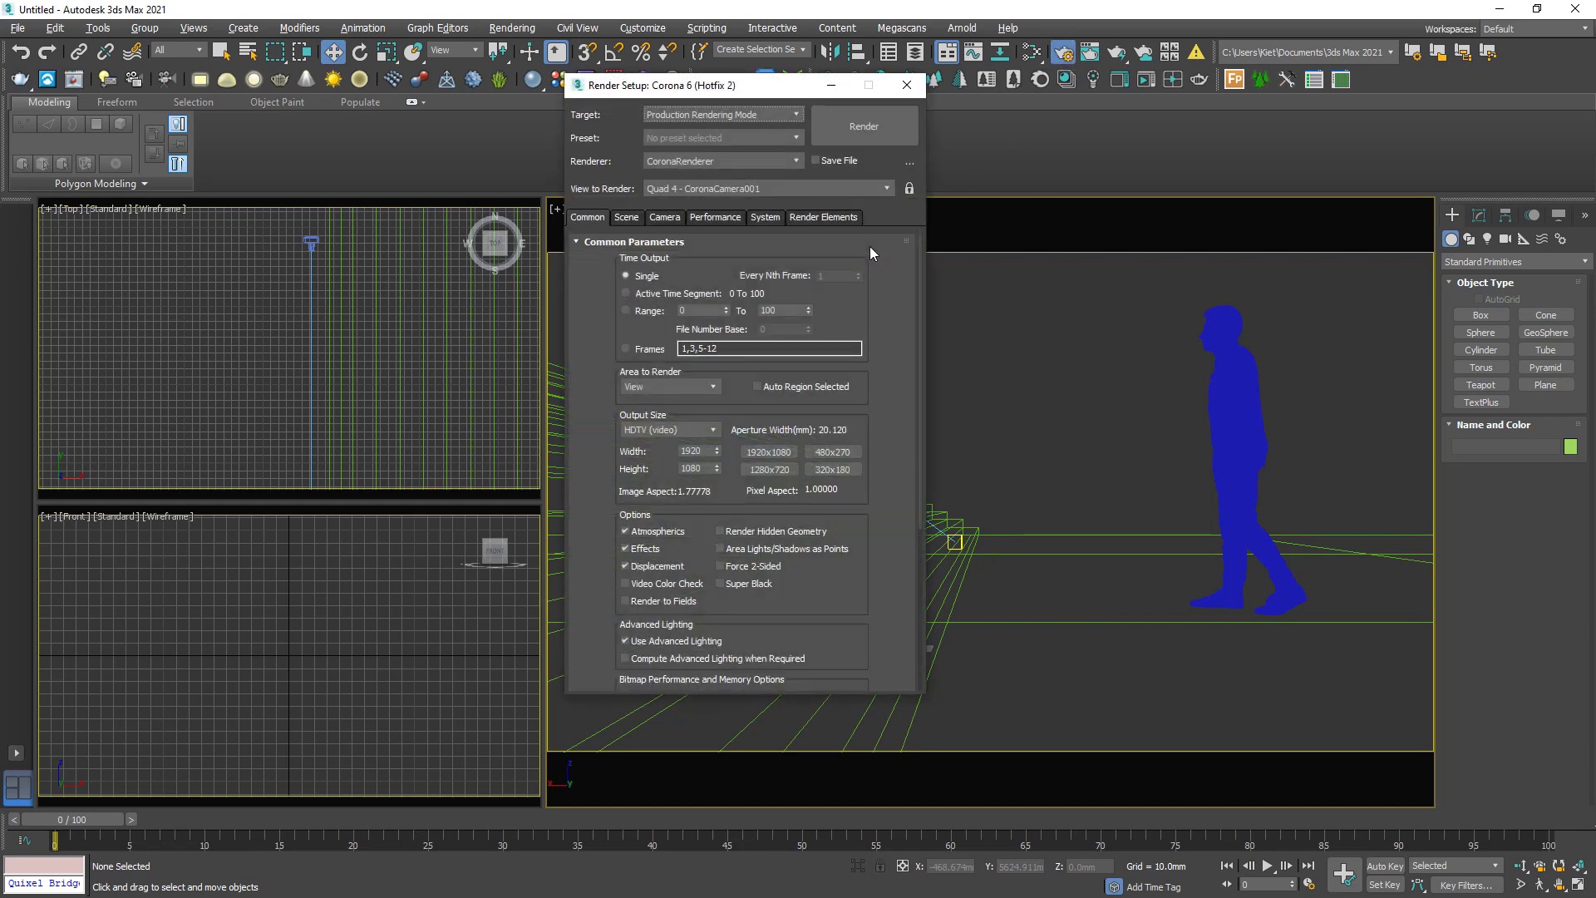
click(626, 217)
click(581, 418)
click(776, 419)
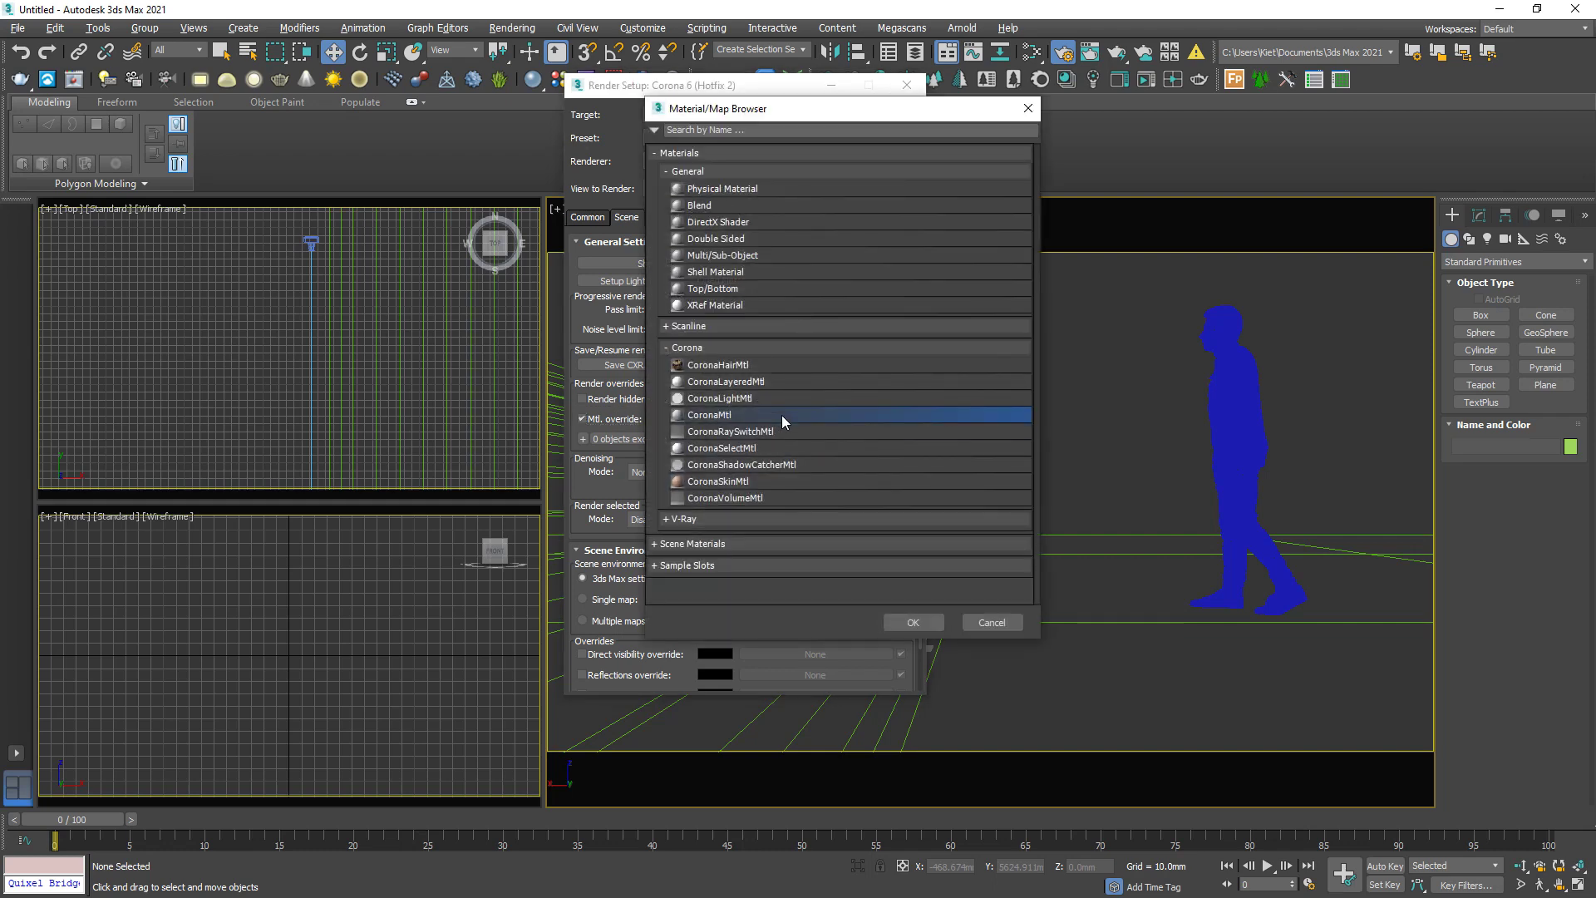
double_click(780, 415)
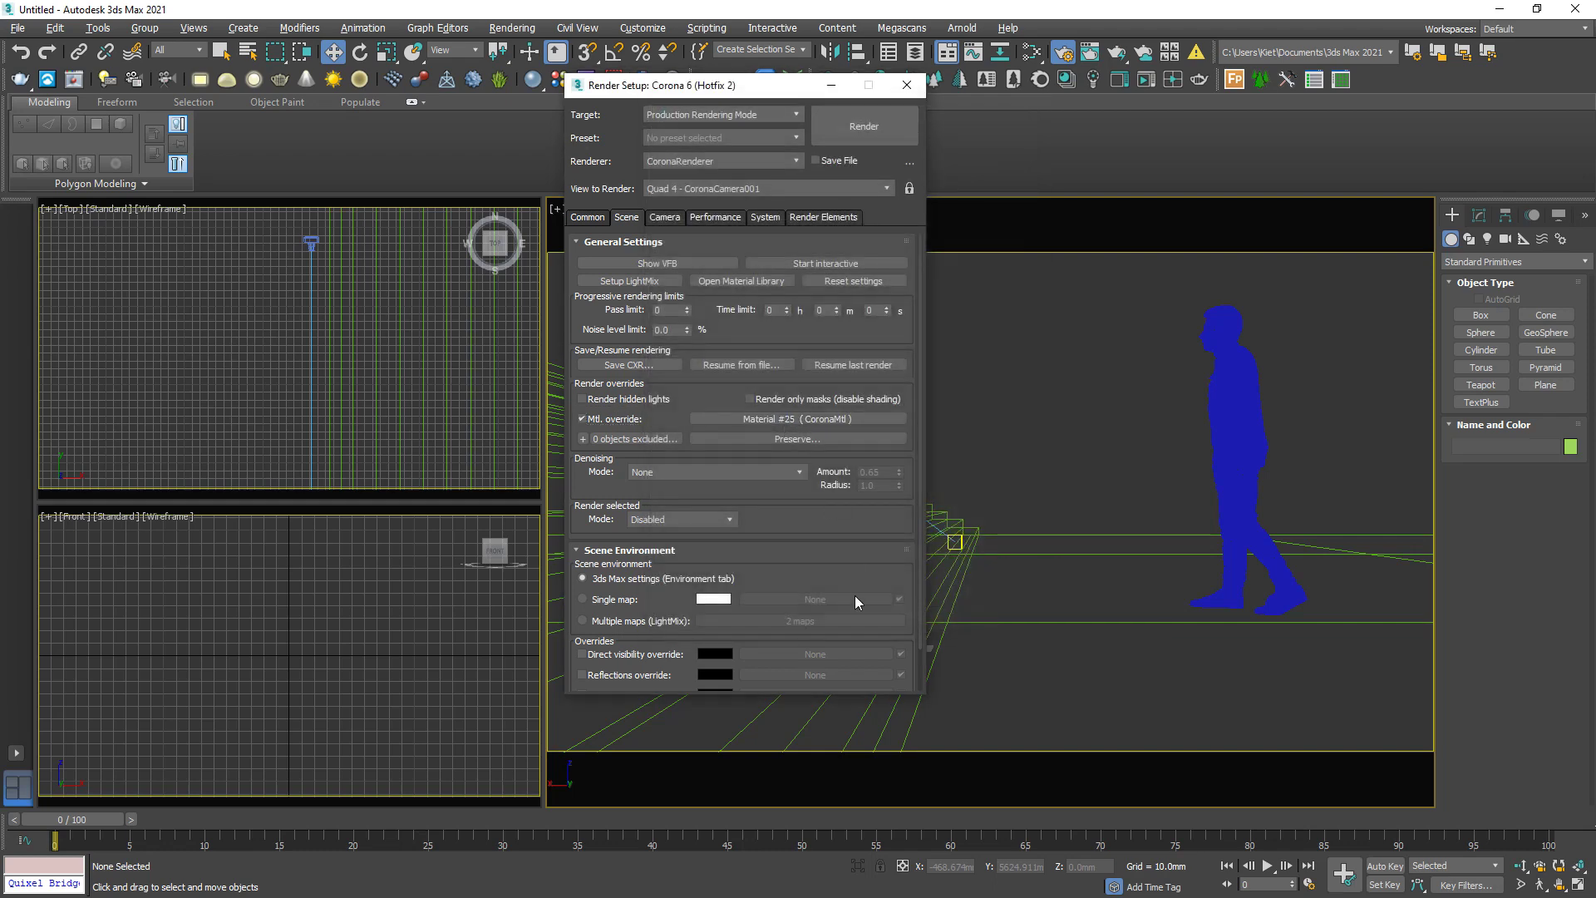
Lock rendering to the CoronaCamera001 view and put Render Setup away.
click(713, 217)
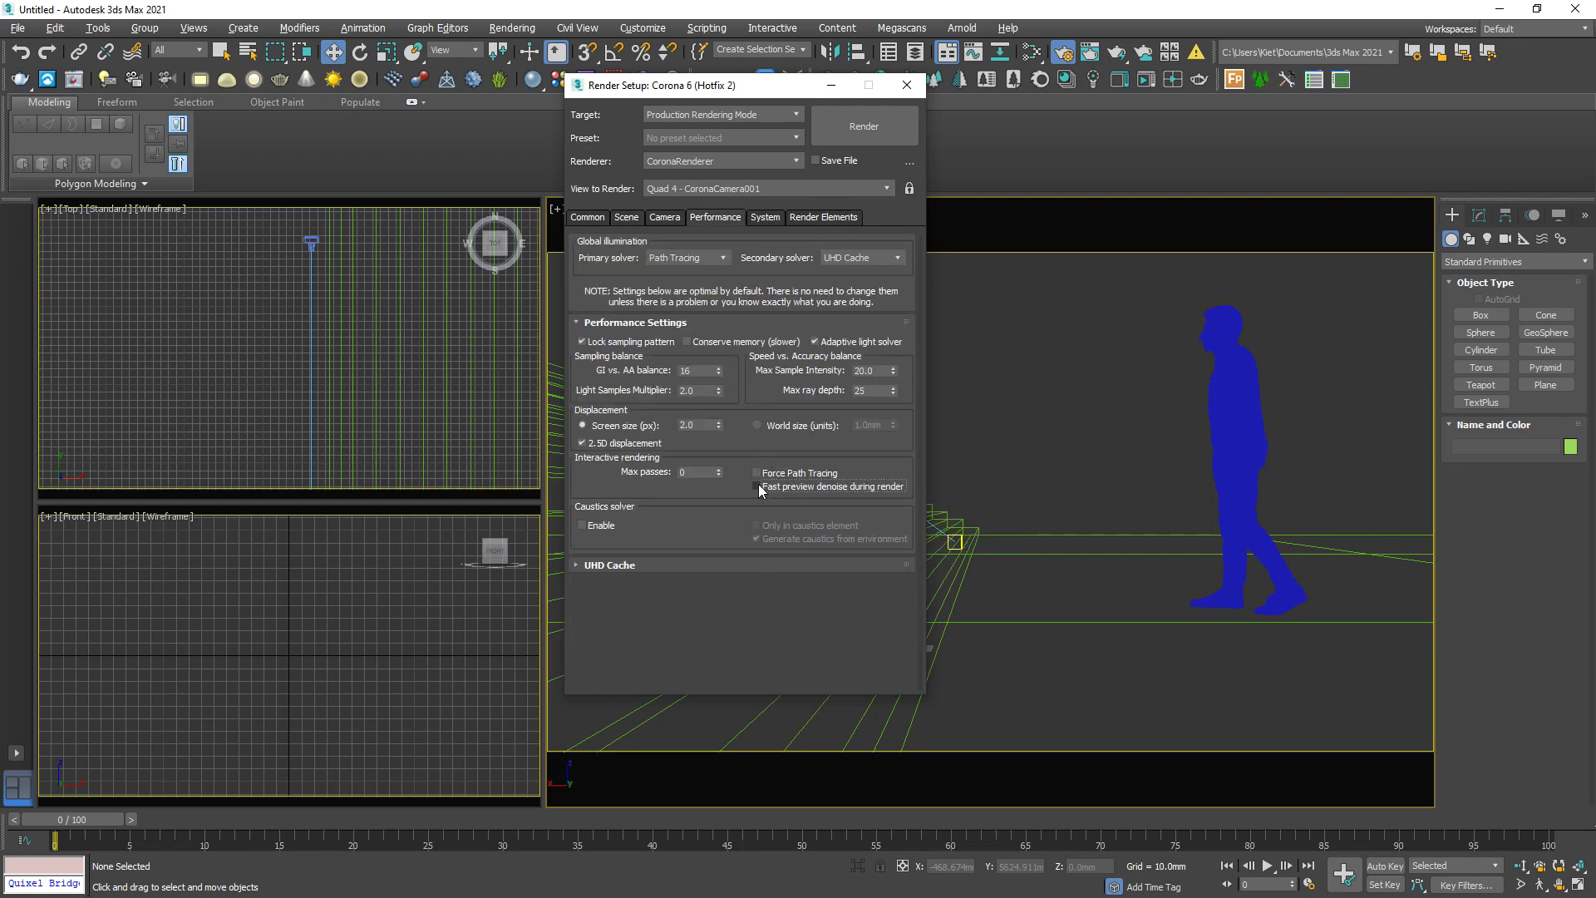
click(823, 129)
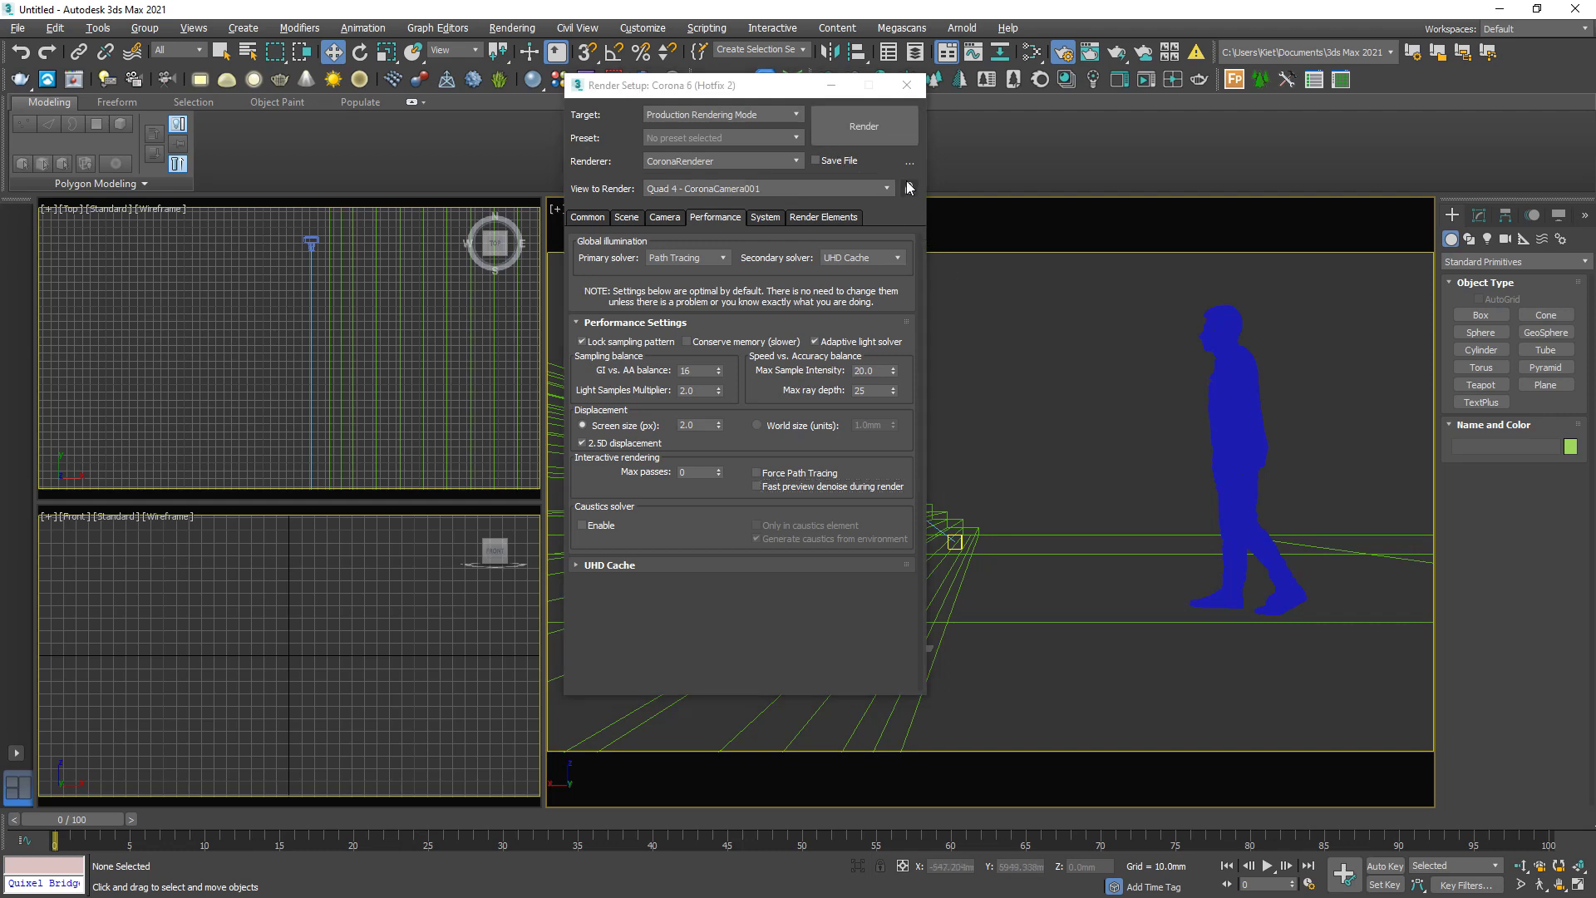
click(908, 188)
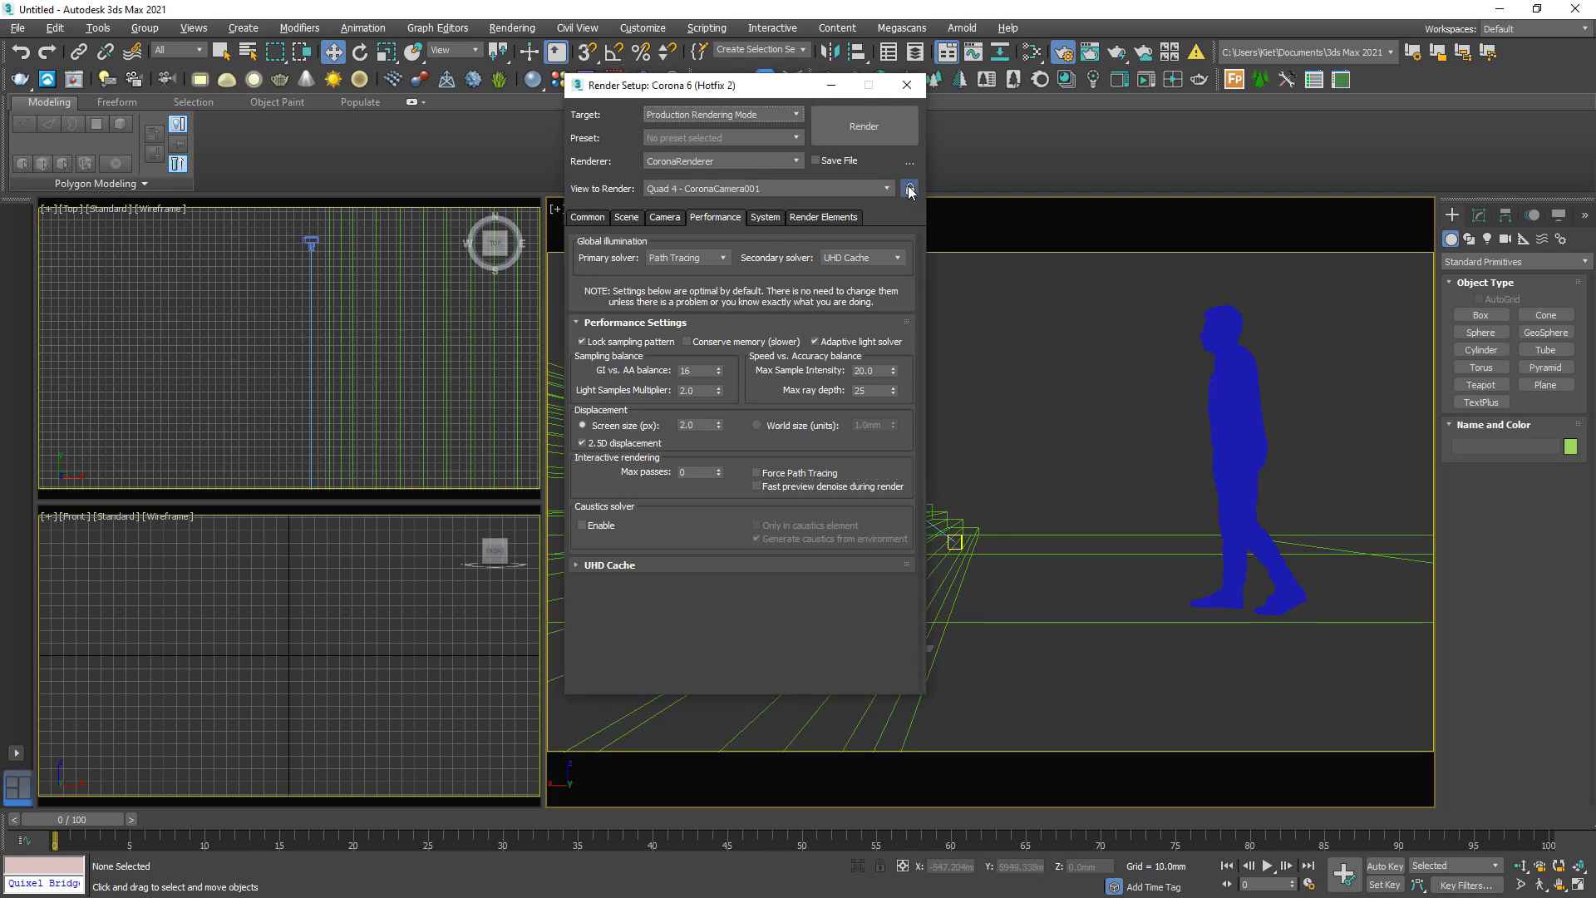
click(830, 87)
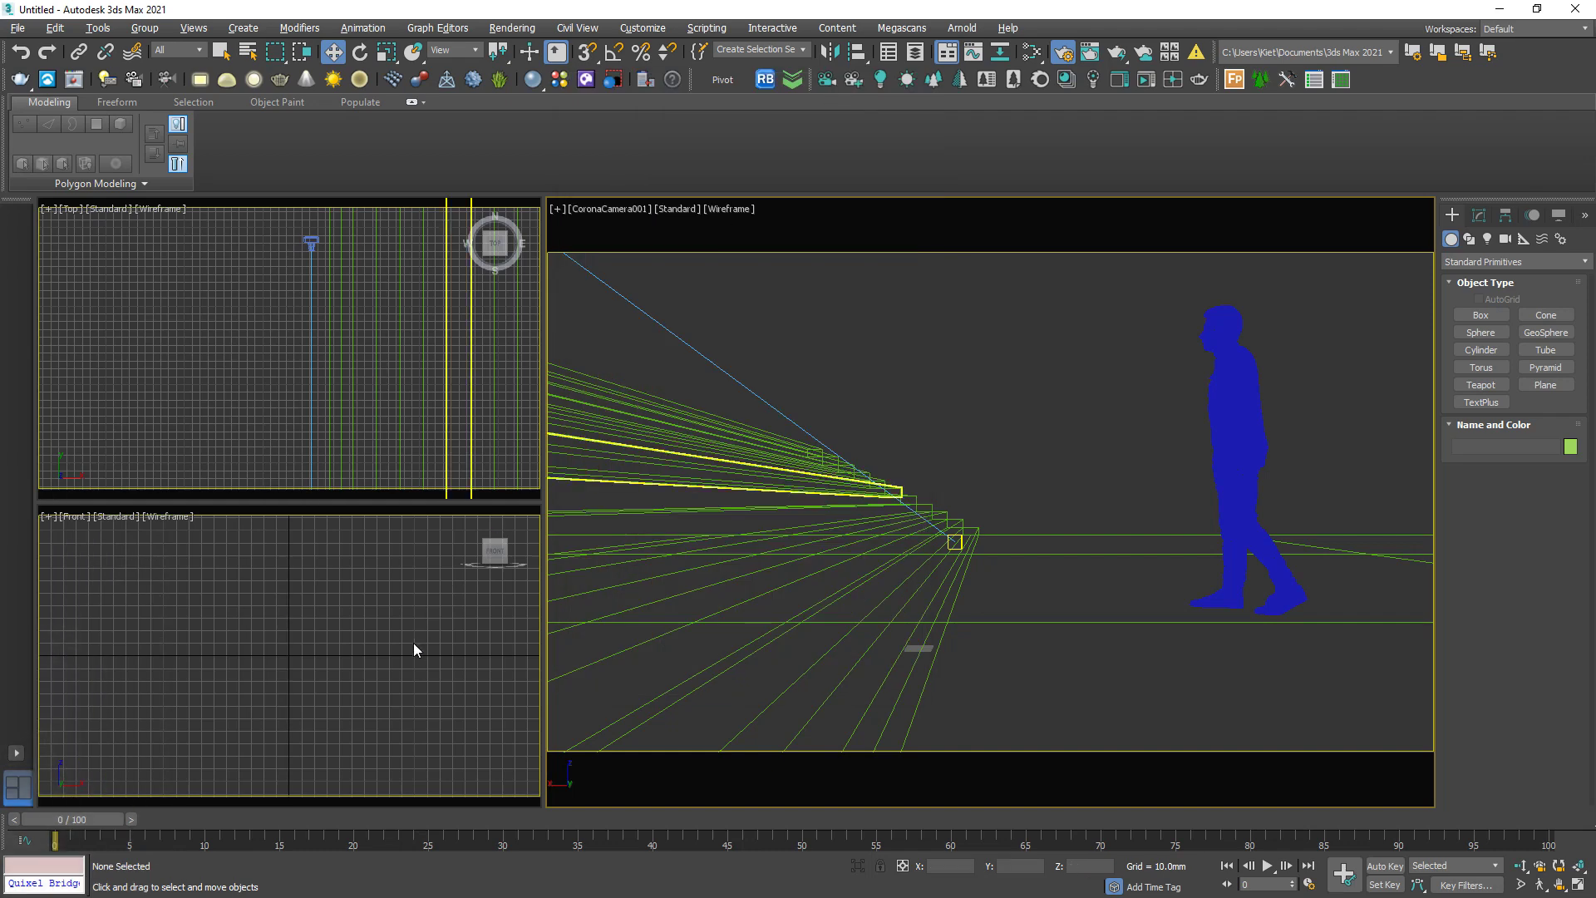
Start a Corona interactive render in the Front viewport and reopen the Camera postprocessing settings.
click(1171, 85)
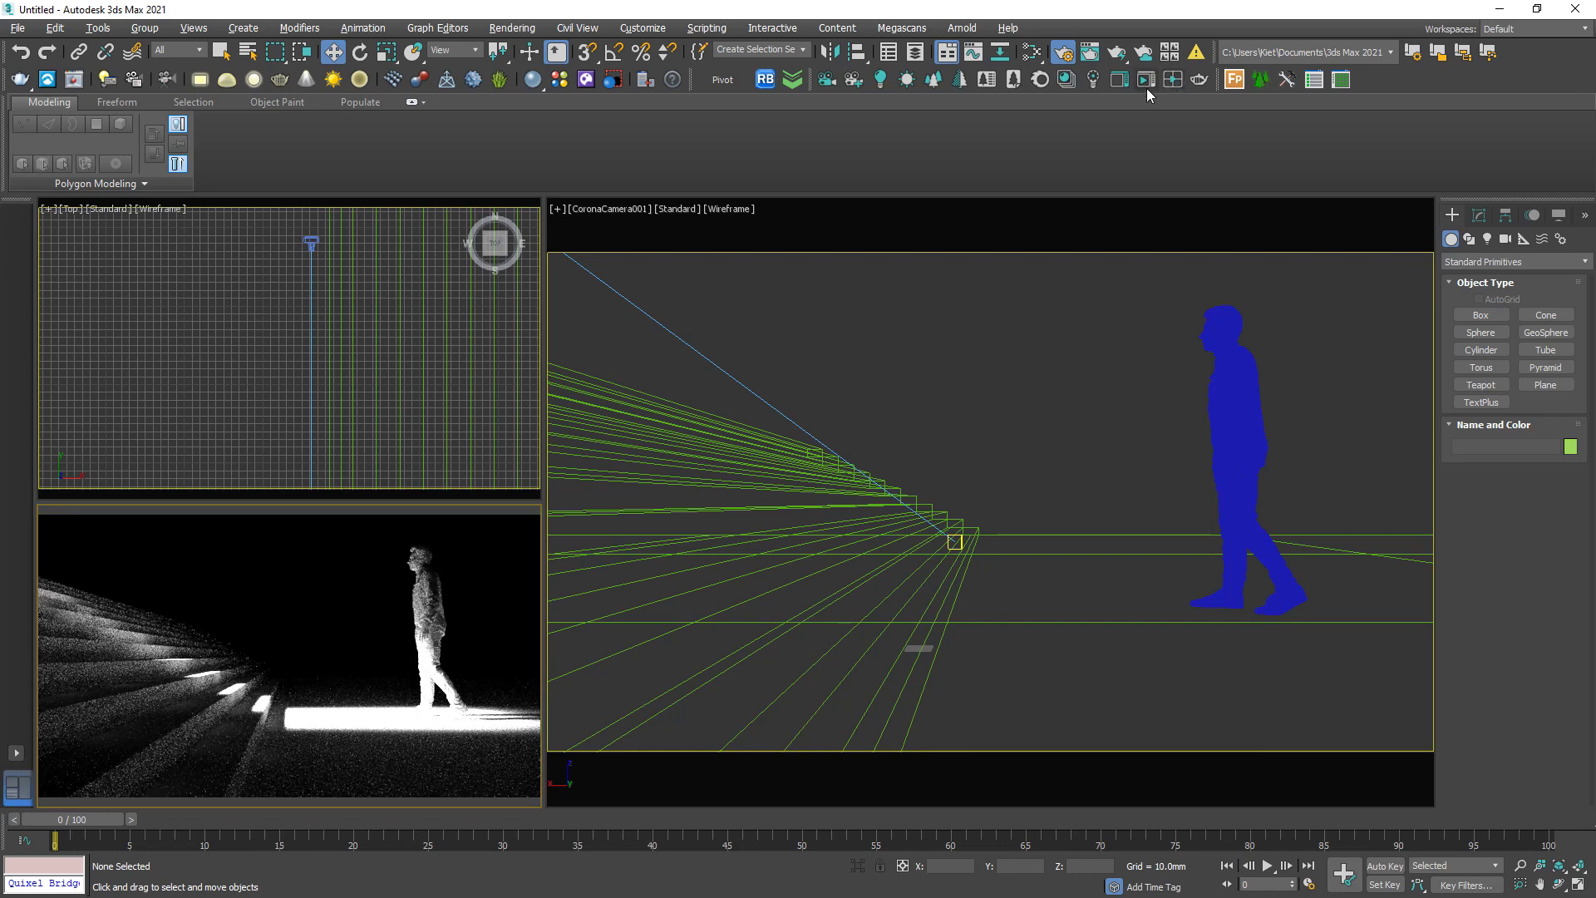
click(1063, 53)
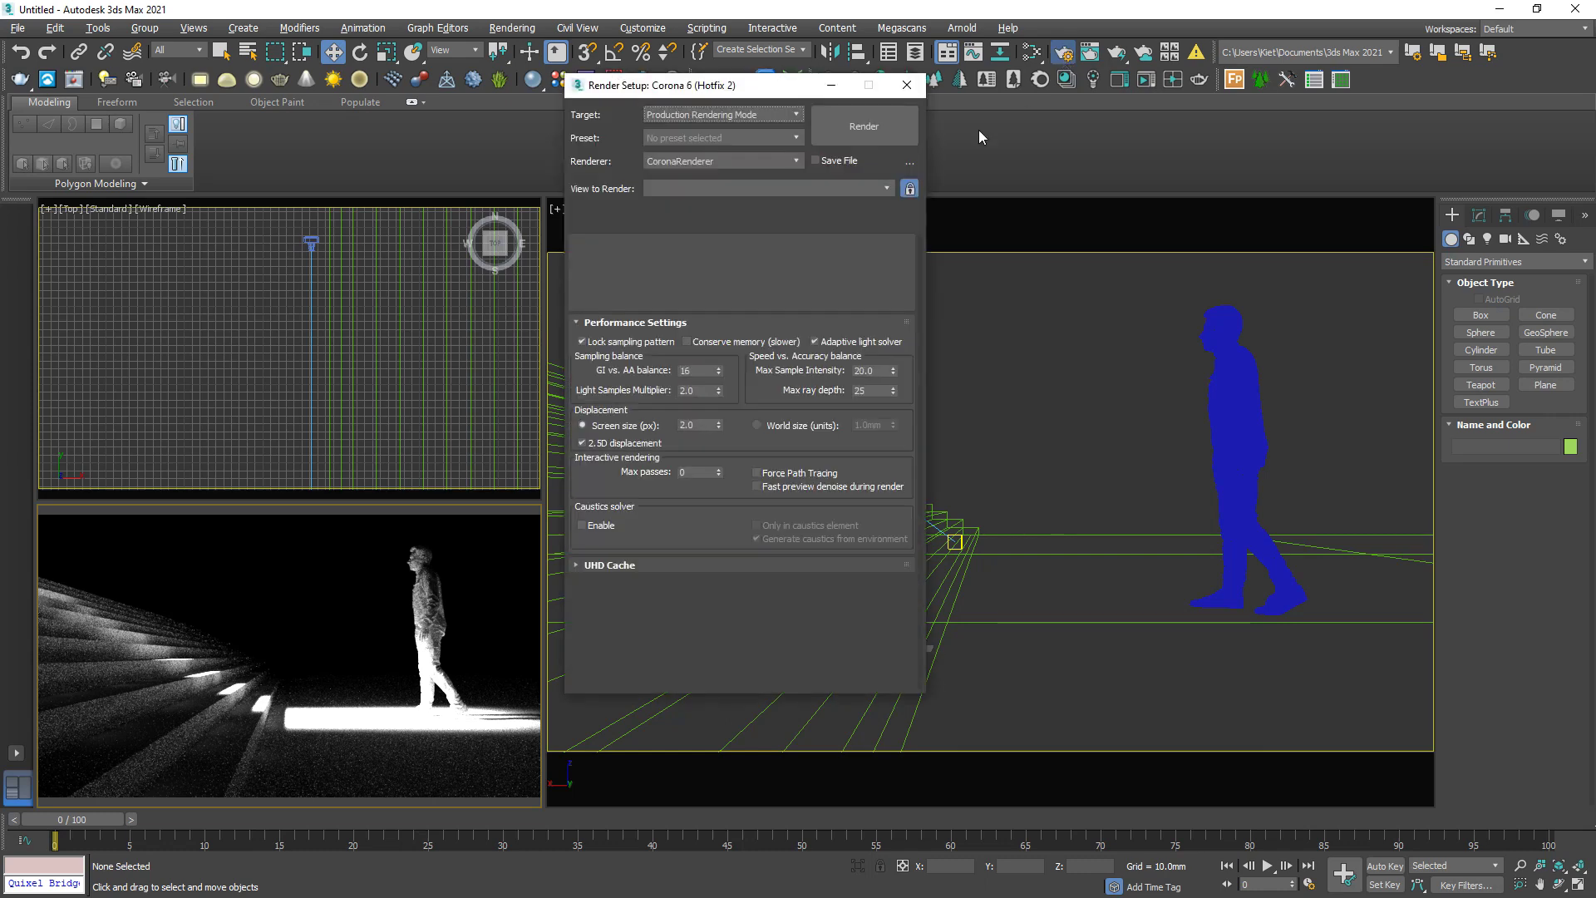
click(661, 218)
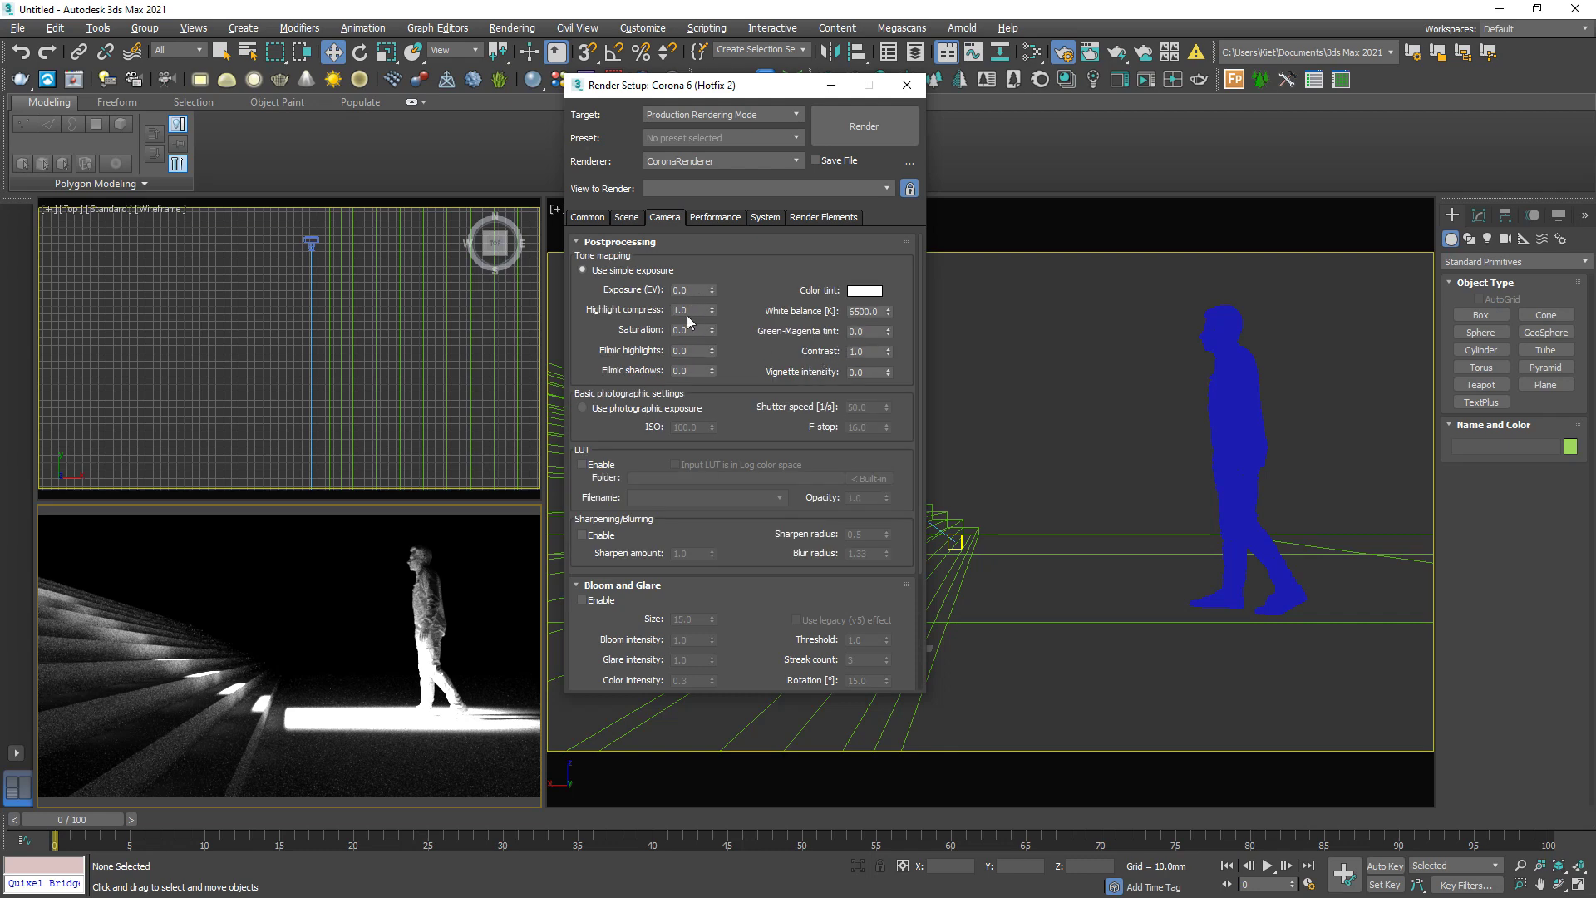
Set highlight compress to 999 and contrast to 5.0 in the Camera tab.
double_click(684, 310)
text(99)
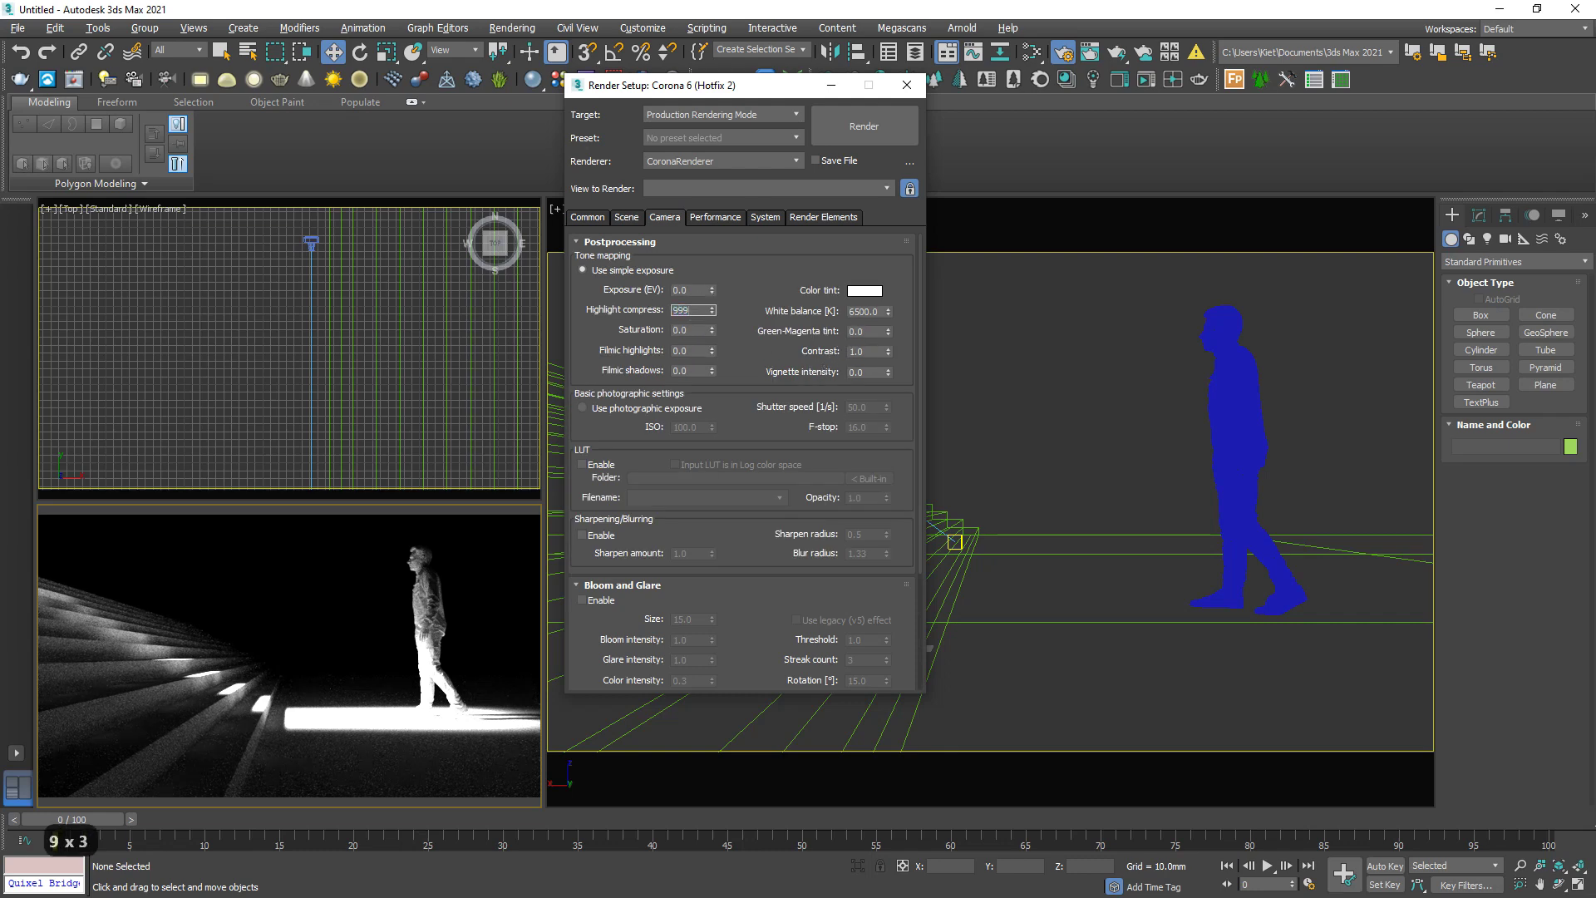
text(9)
key(Return)
double_click(868, 351)
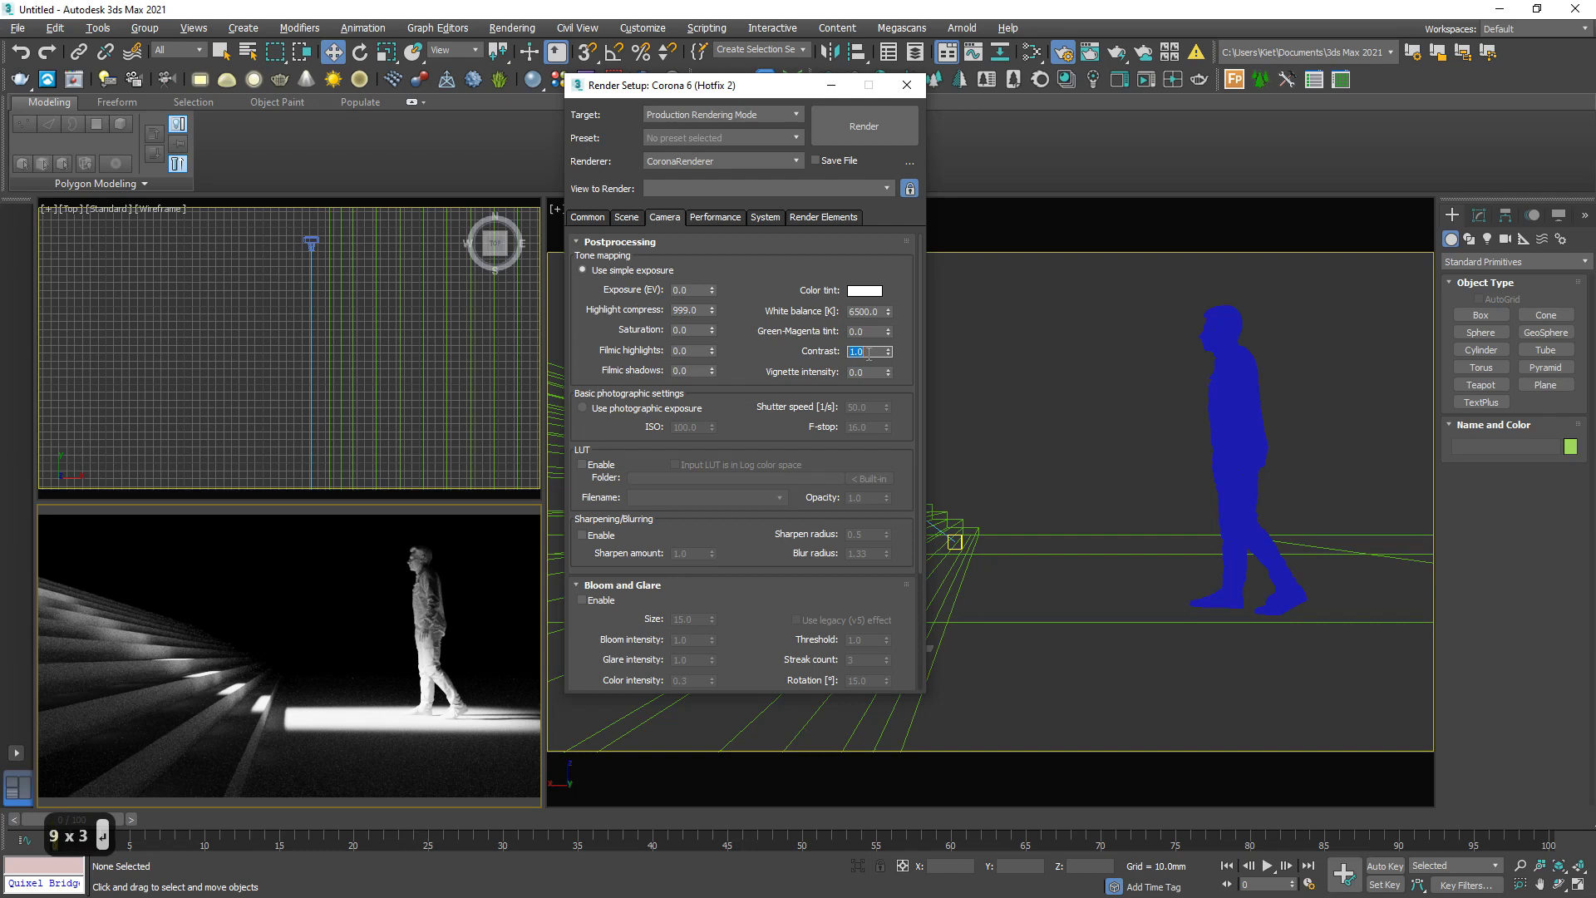
text(4)
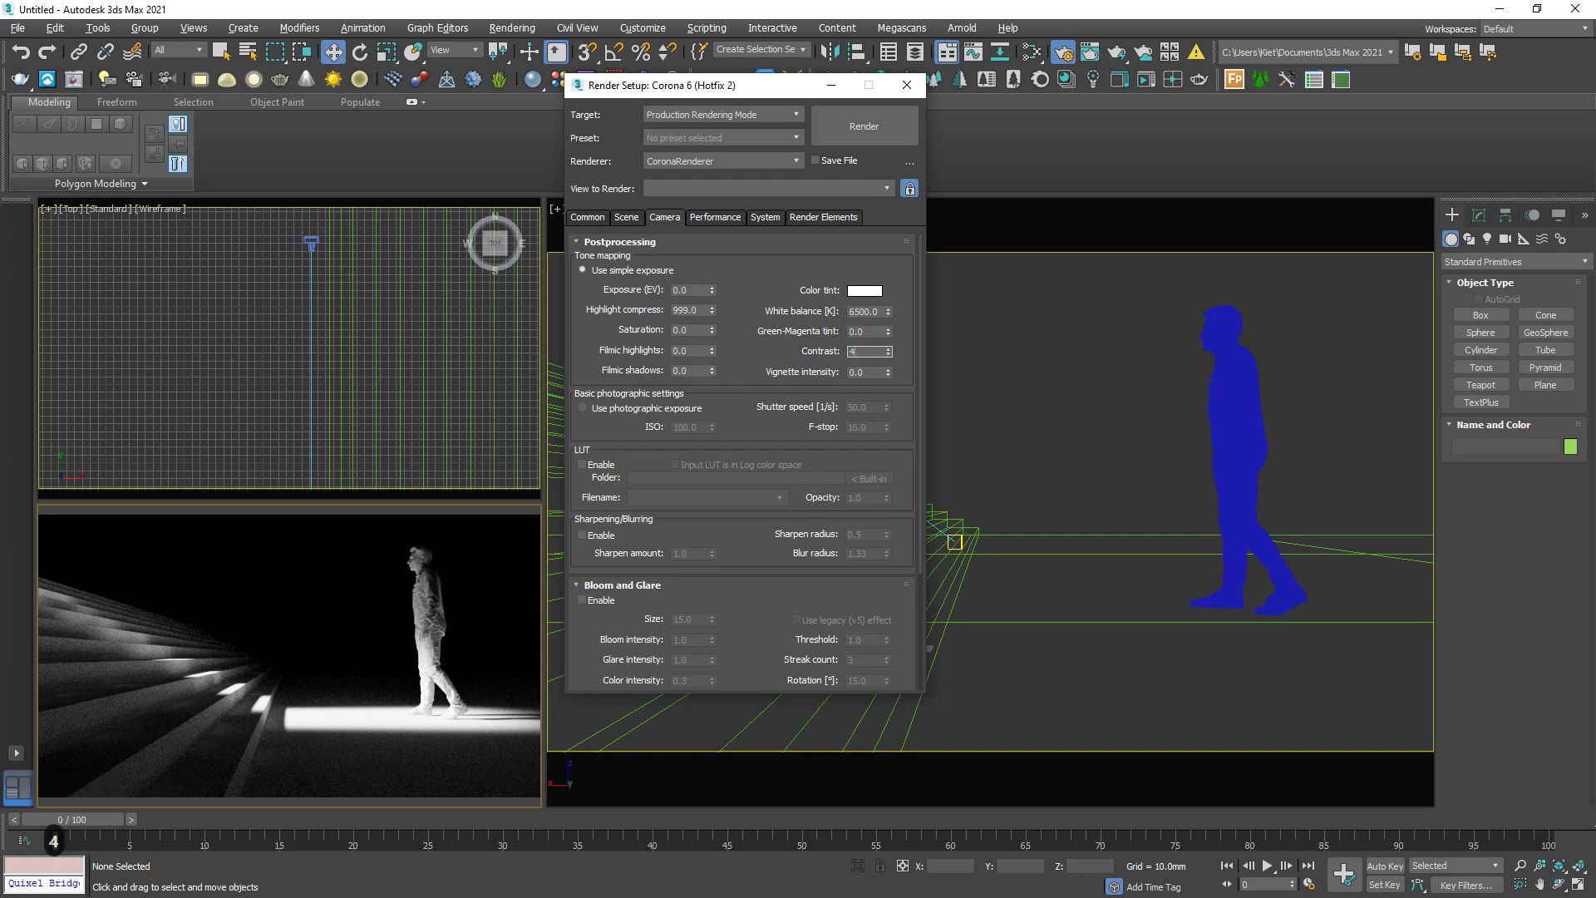
text(6)
key(Return)
text(5)
key(Return)
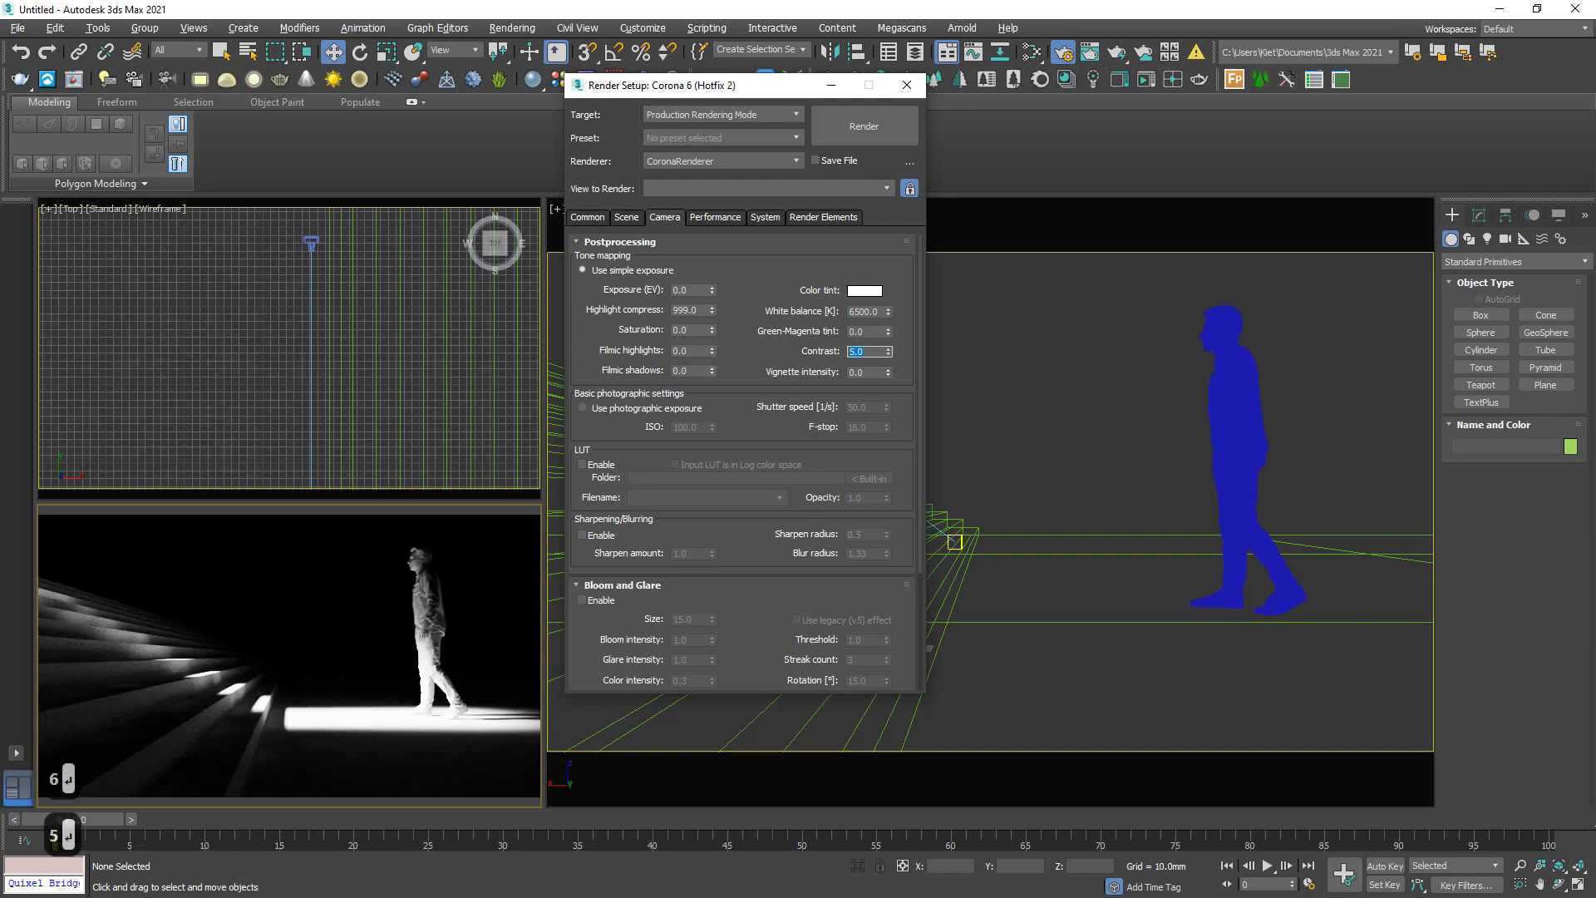
Turn off the material override in the Scene tab, returning to the Camera tab.
click(626, 217)
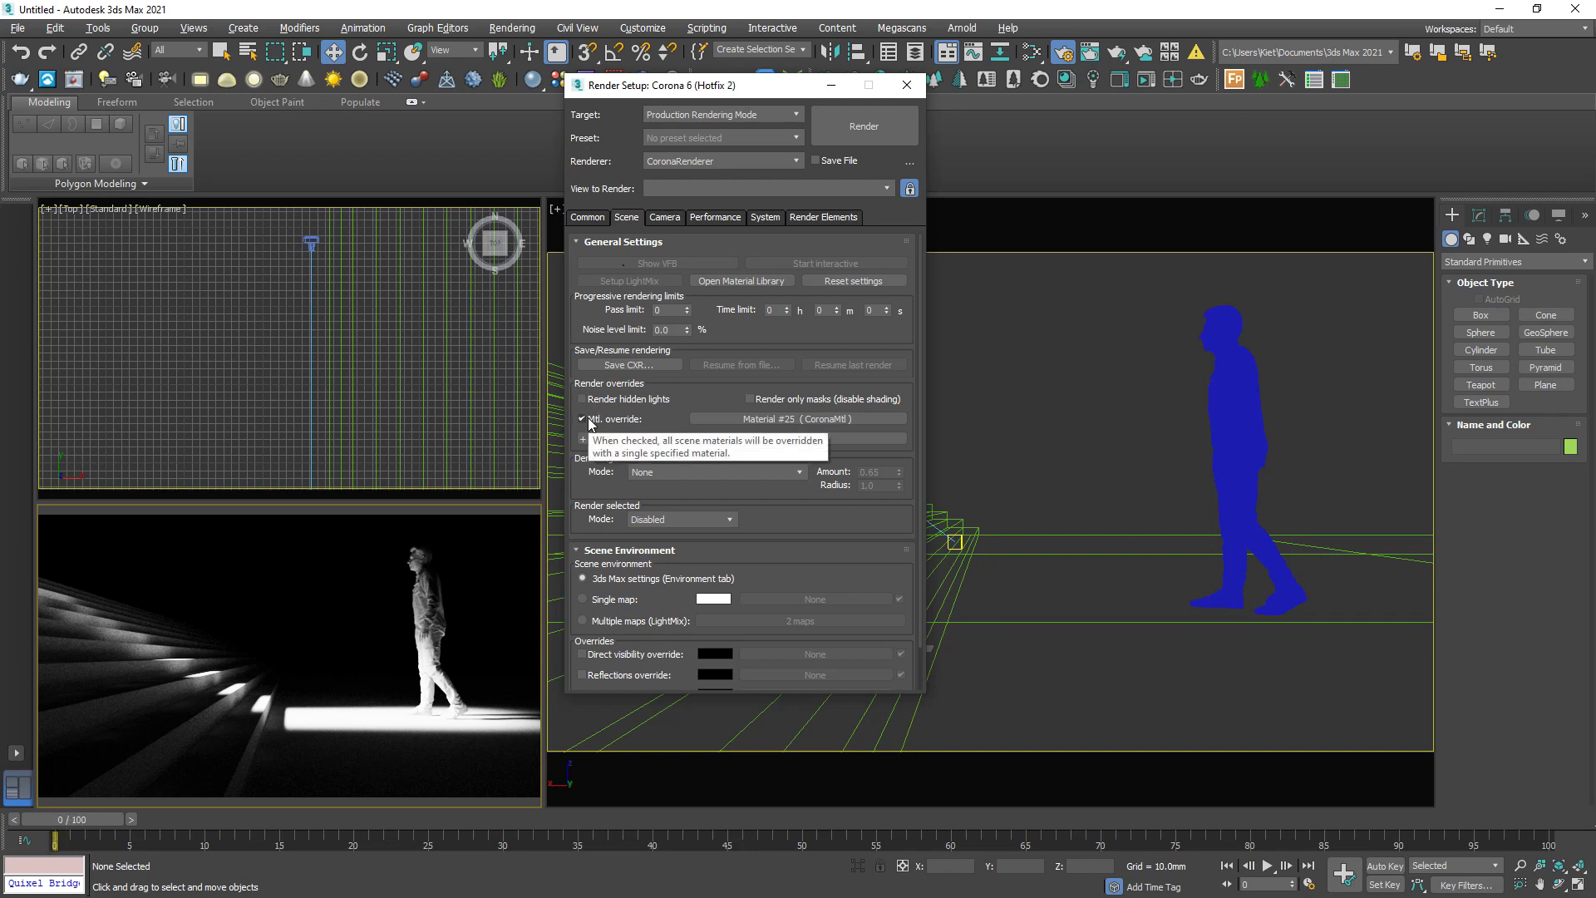
click(582, 419)
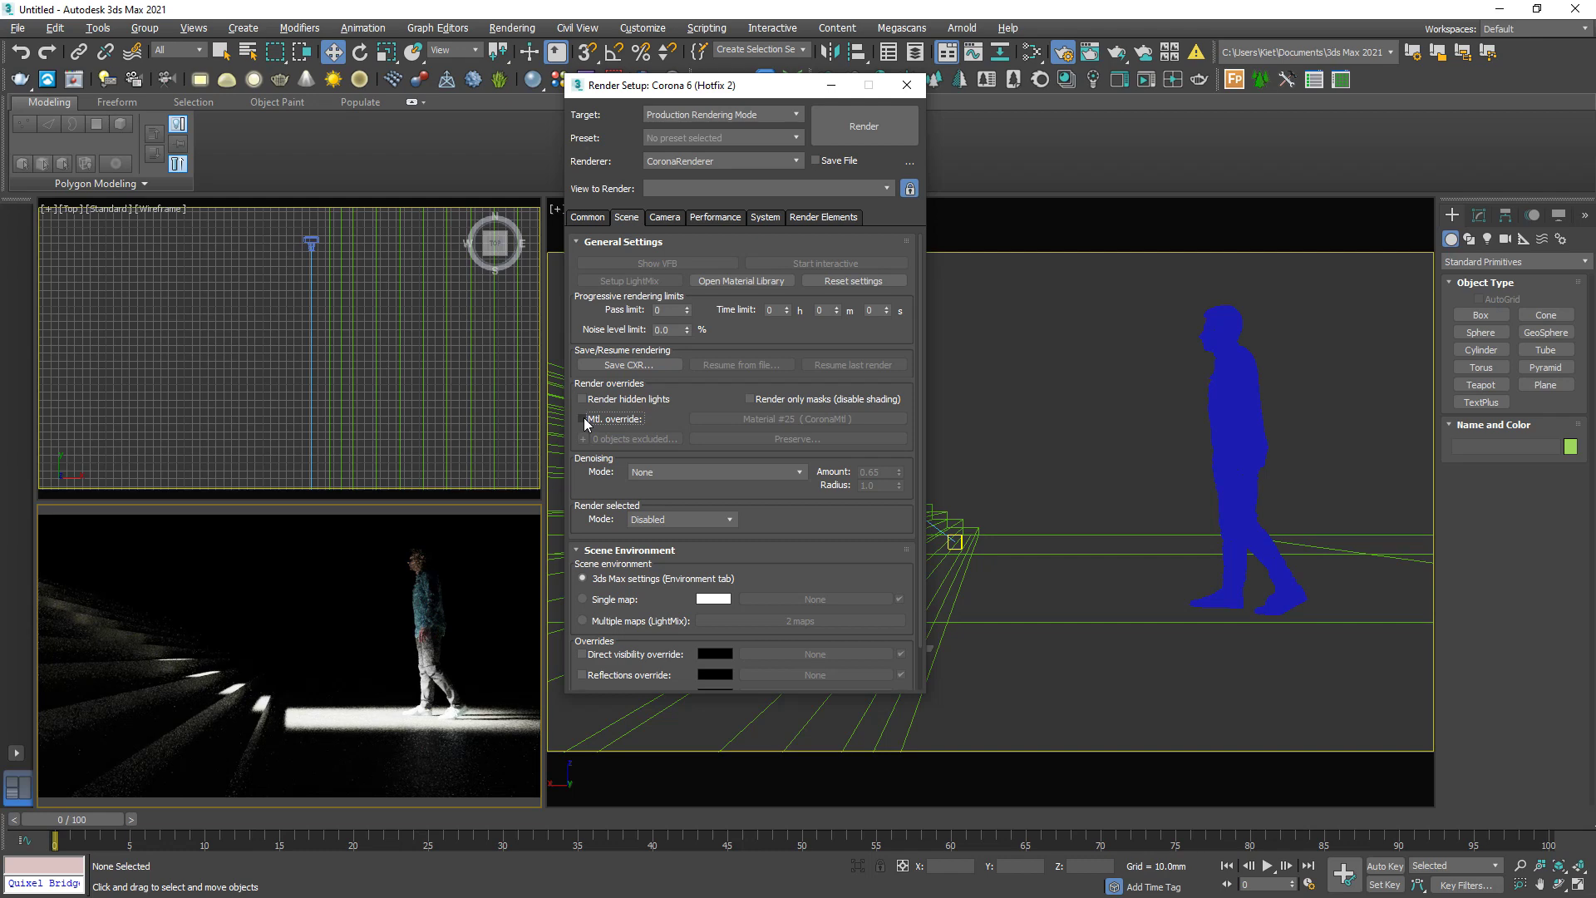
click(665, 218)
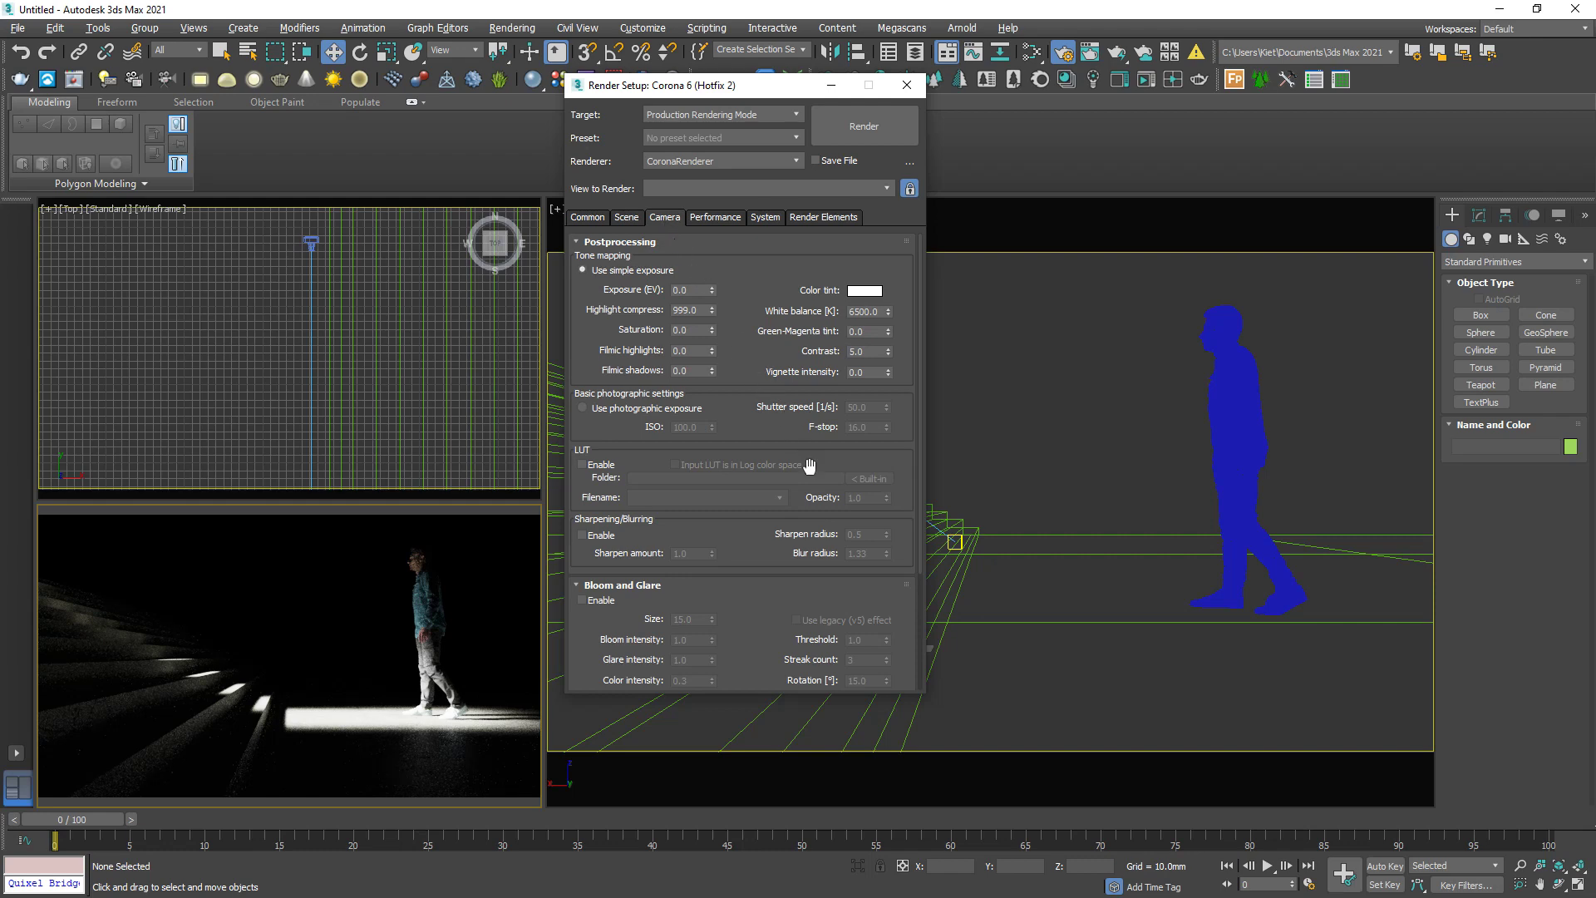
Enable the LUT and load the built-in Adanmq_Polaroid_600 LUT file.
scroll(899, 460, down, 3)
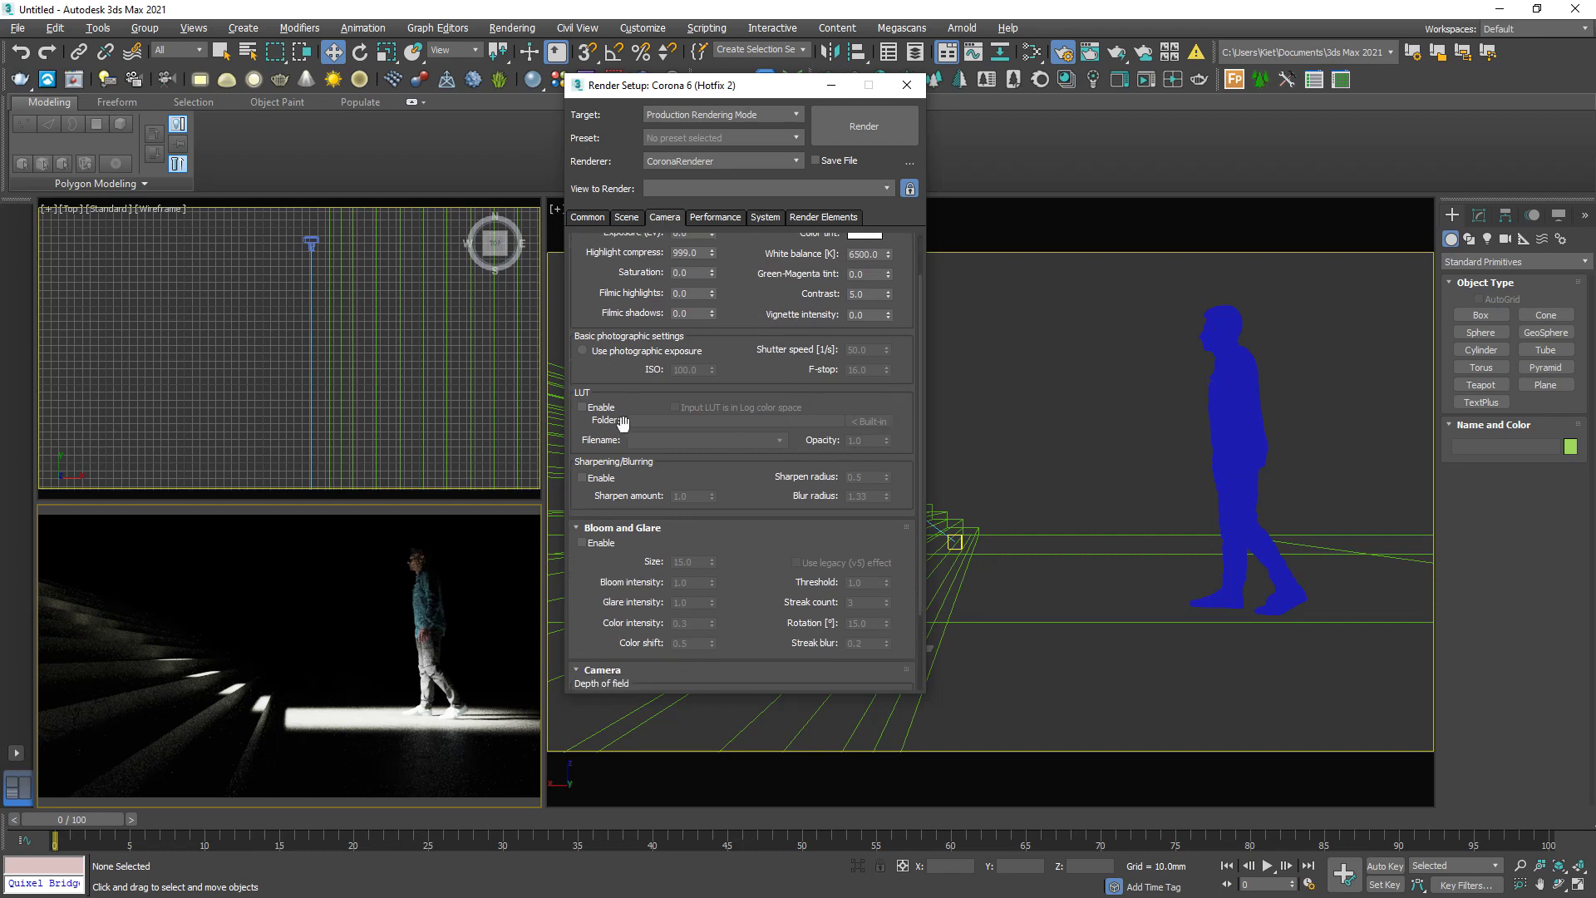
click(582, 408)
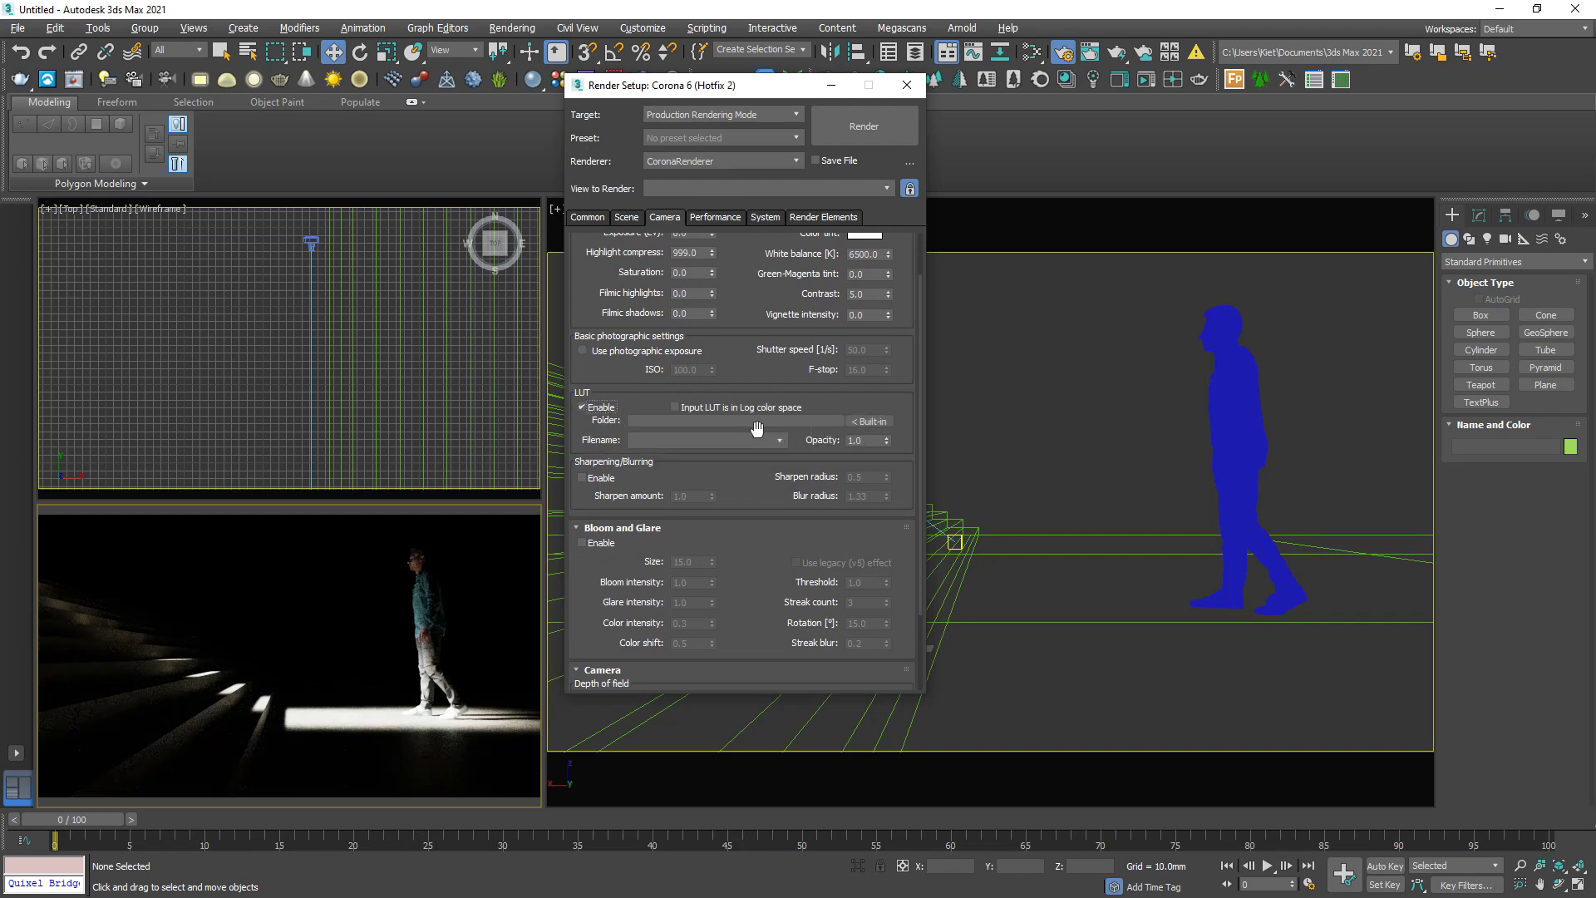
click(851, 422)
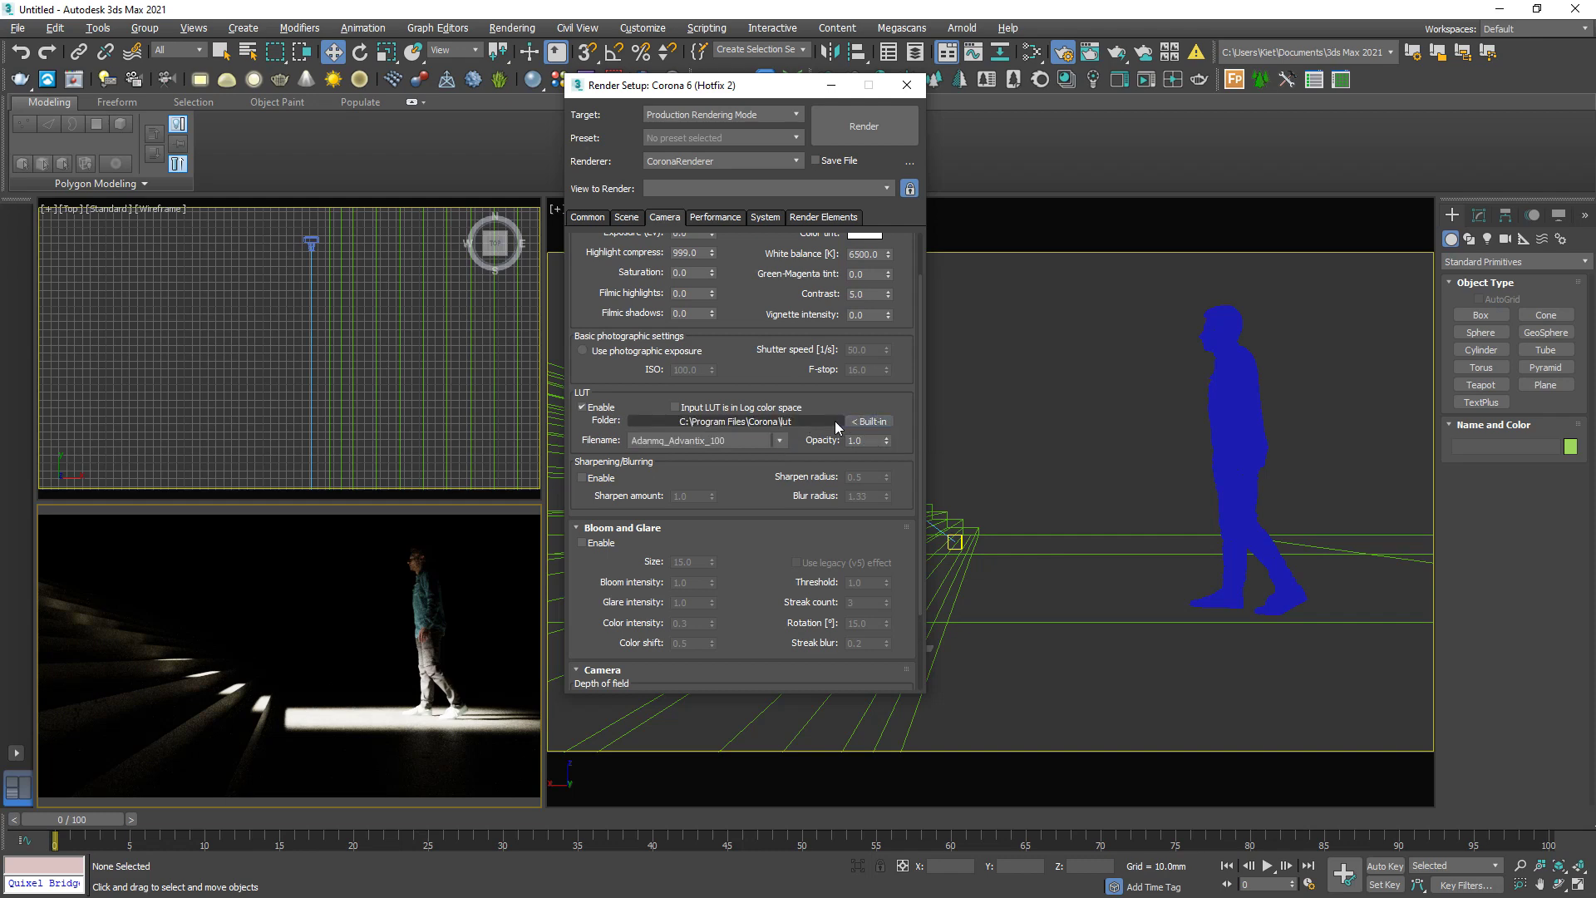
click(780, 439)
drag(785, 521, 781, 694)
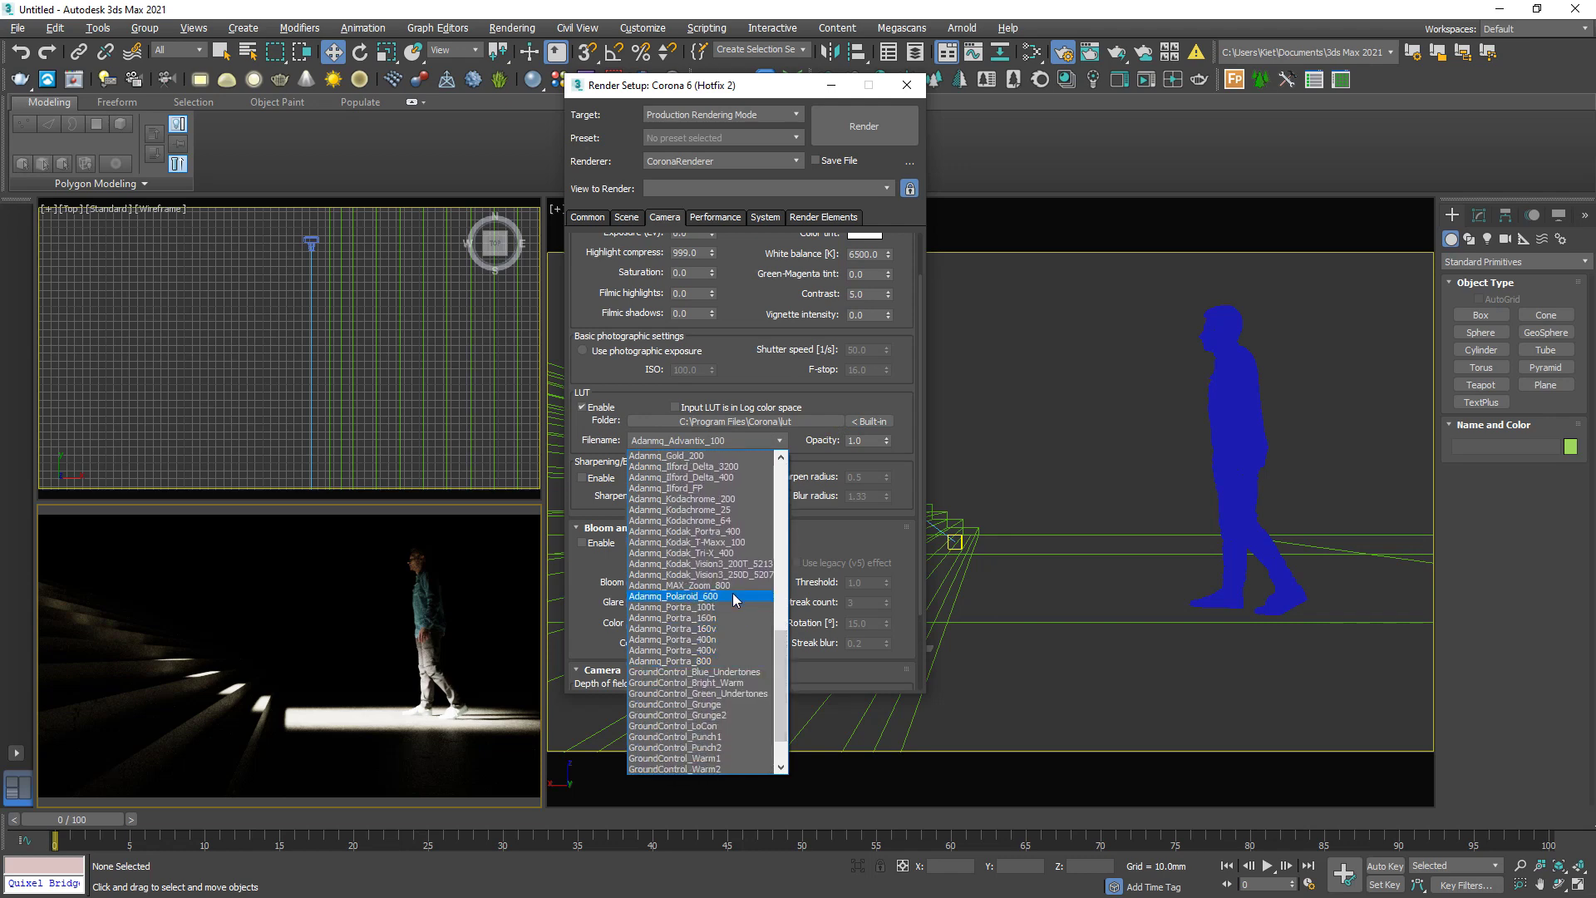
click(732, 596)
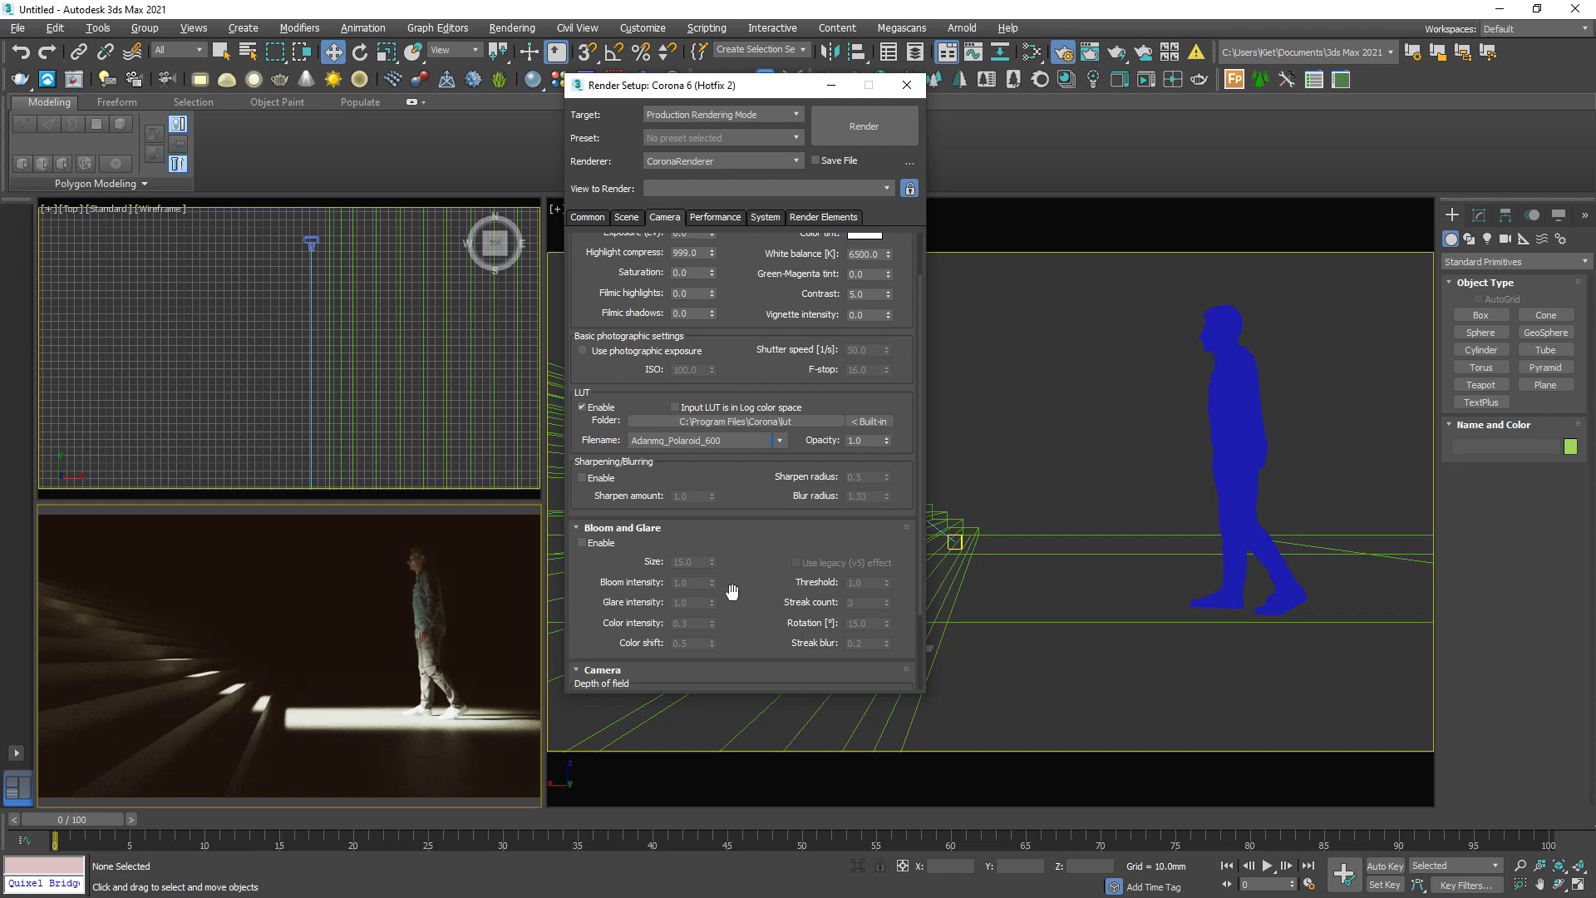
Set the noise level limit to 6.0 and denoising mode to Corona High Quality.
click(627, 220)
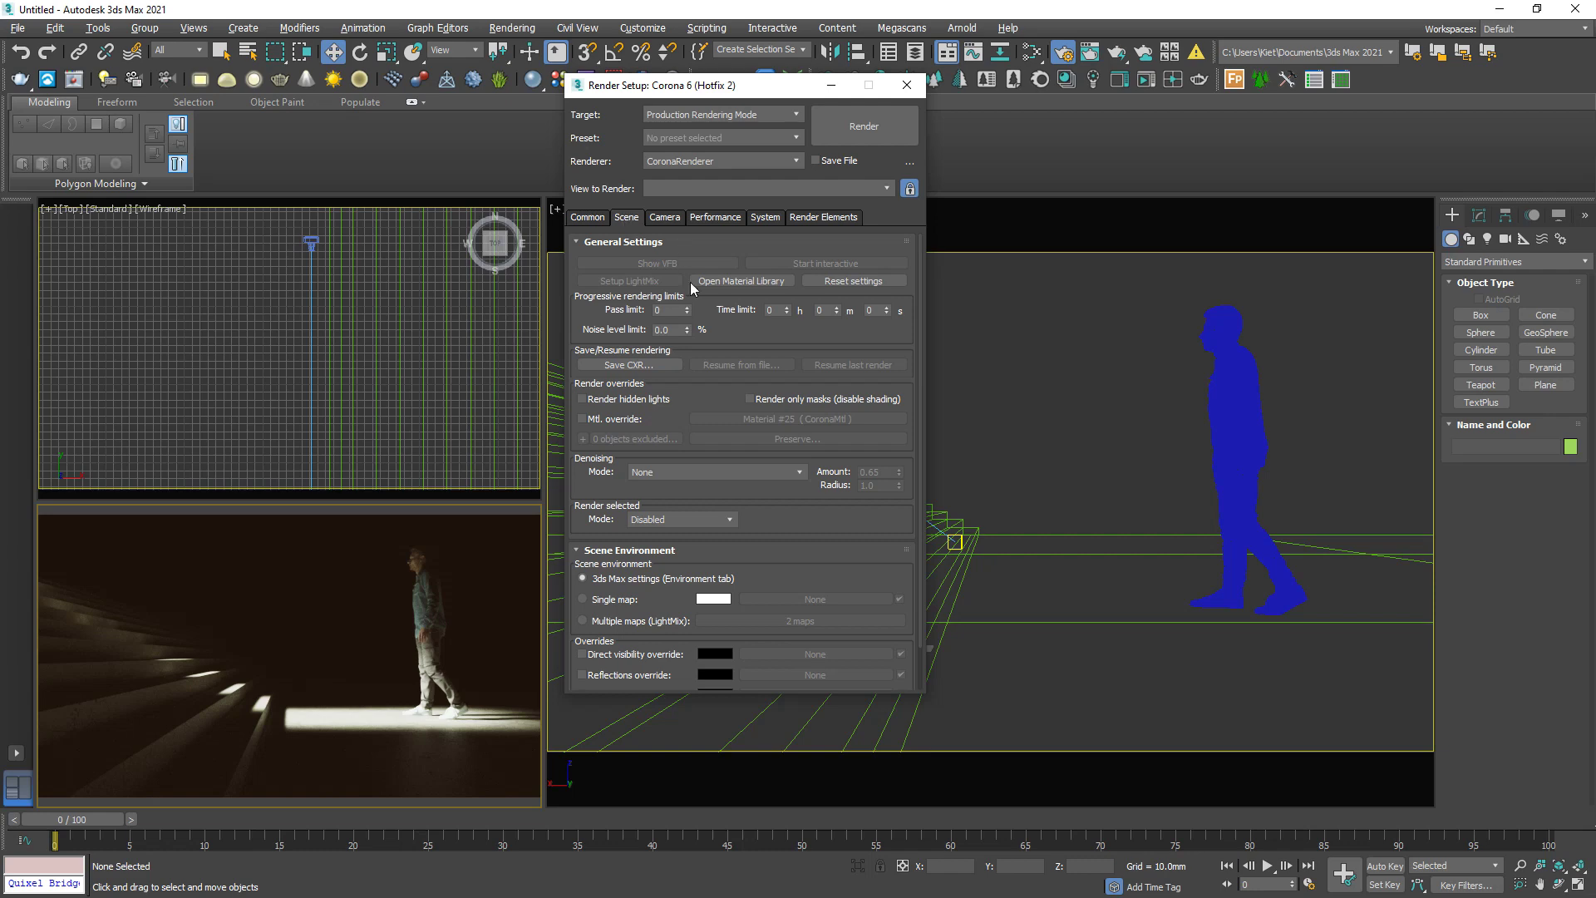
double_click(672, 330)
text(6)
click(737, 339)
click(665, 469)
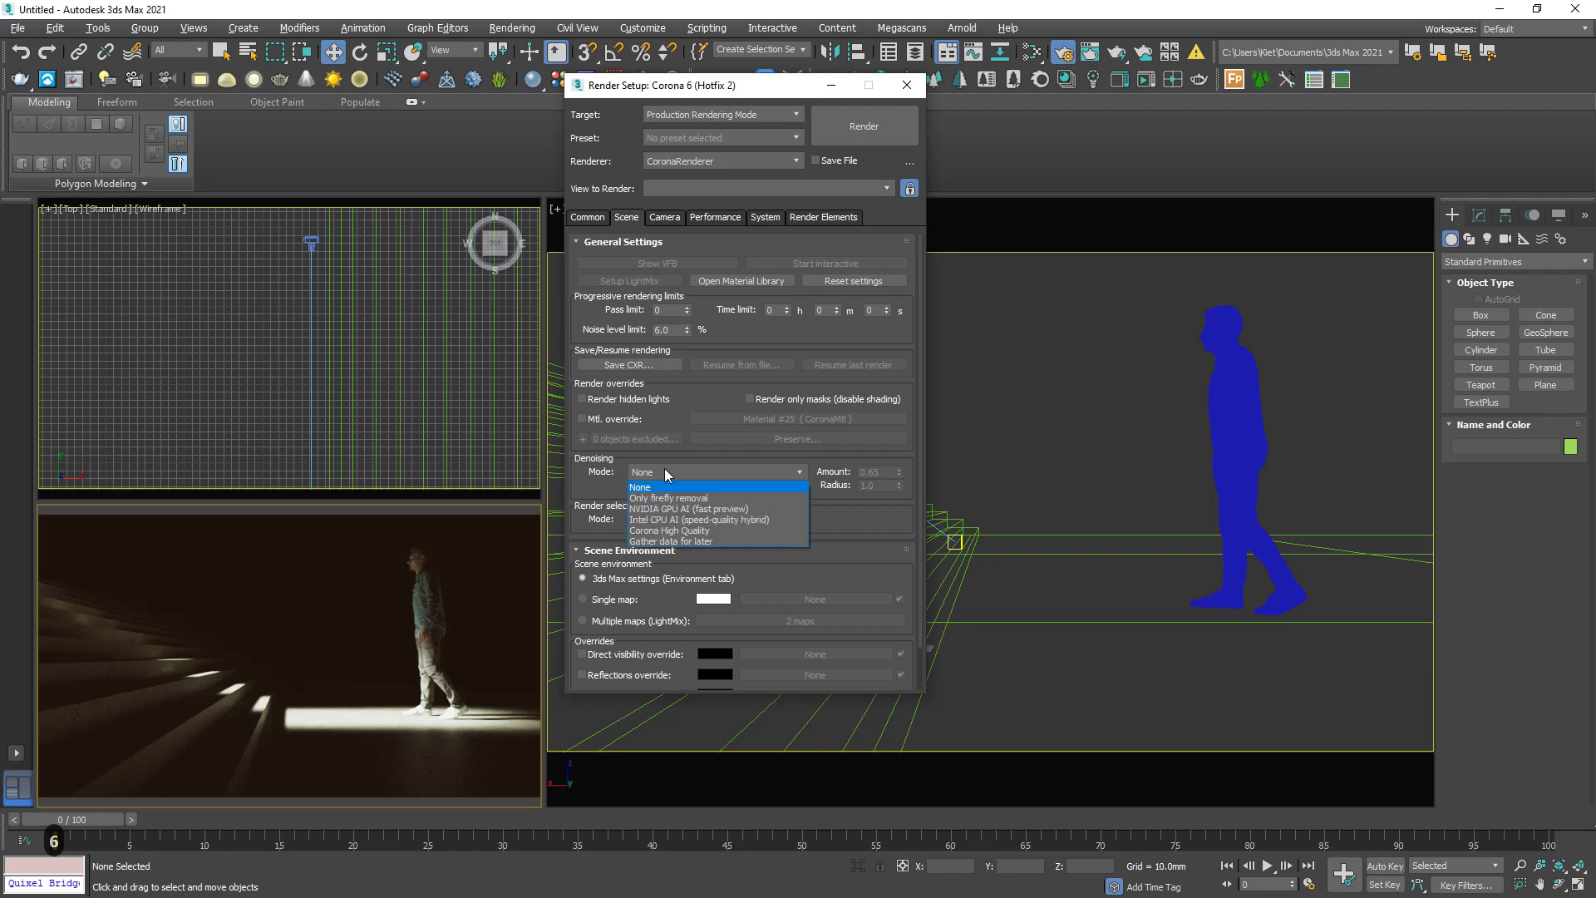
click(685, 532)
Stop the interactive preview and launch the final production render with F9.
right_click(415, 605)
click(461, 665)
key(F9)
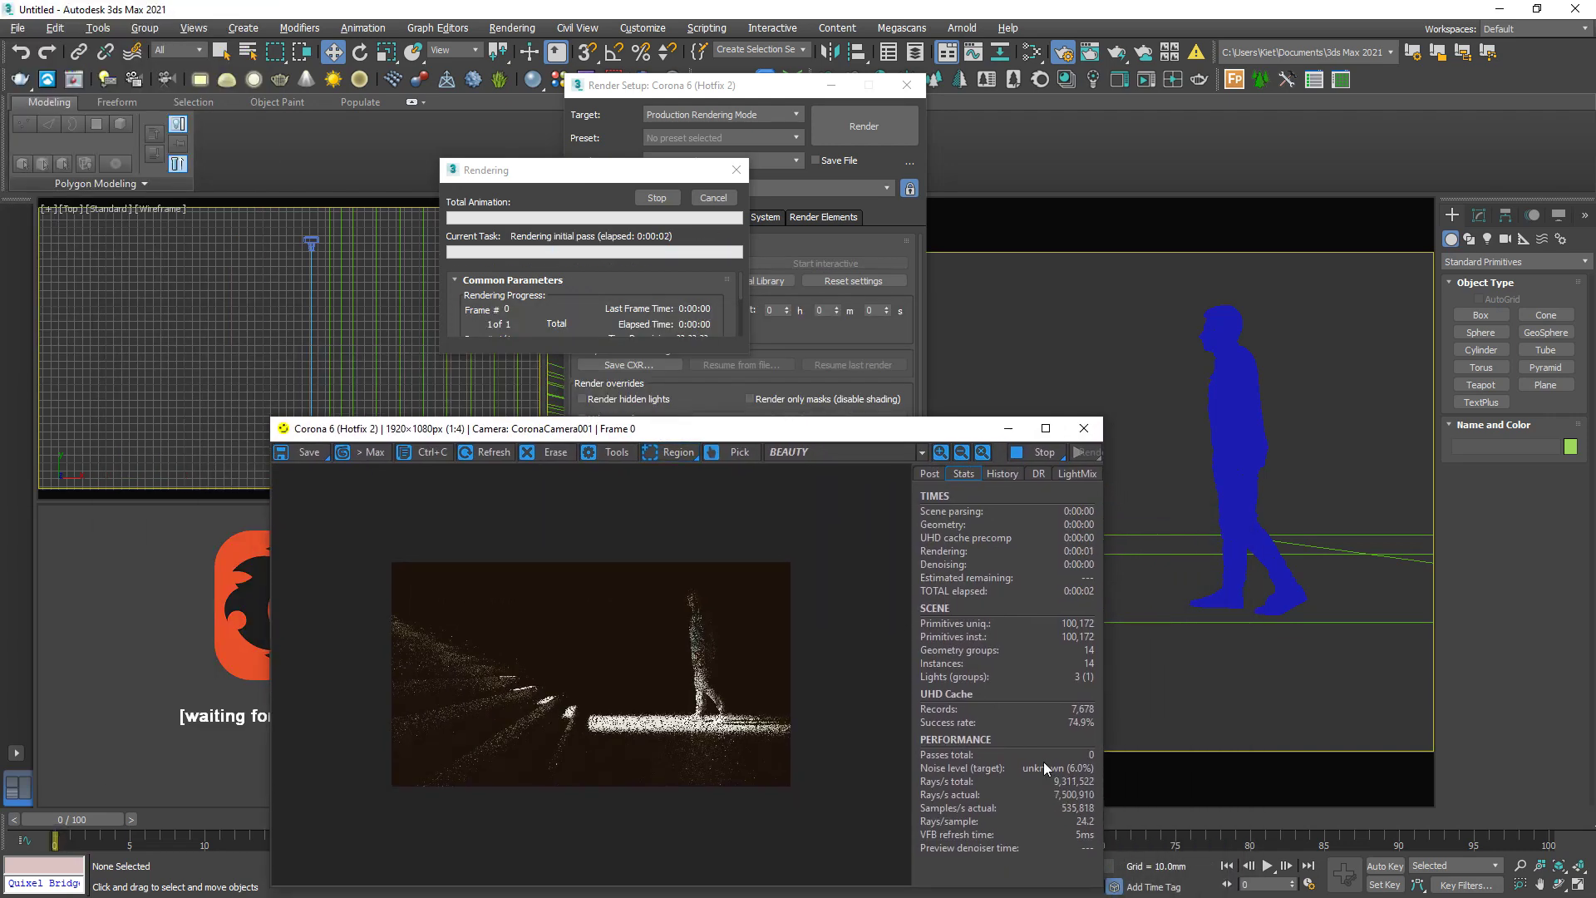
Let the walking-figure render refine in the Corona frame buffer while checking the 6.0% noise-level target.
key(ctrl+2)
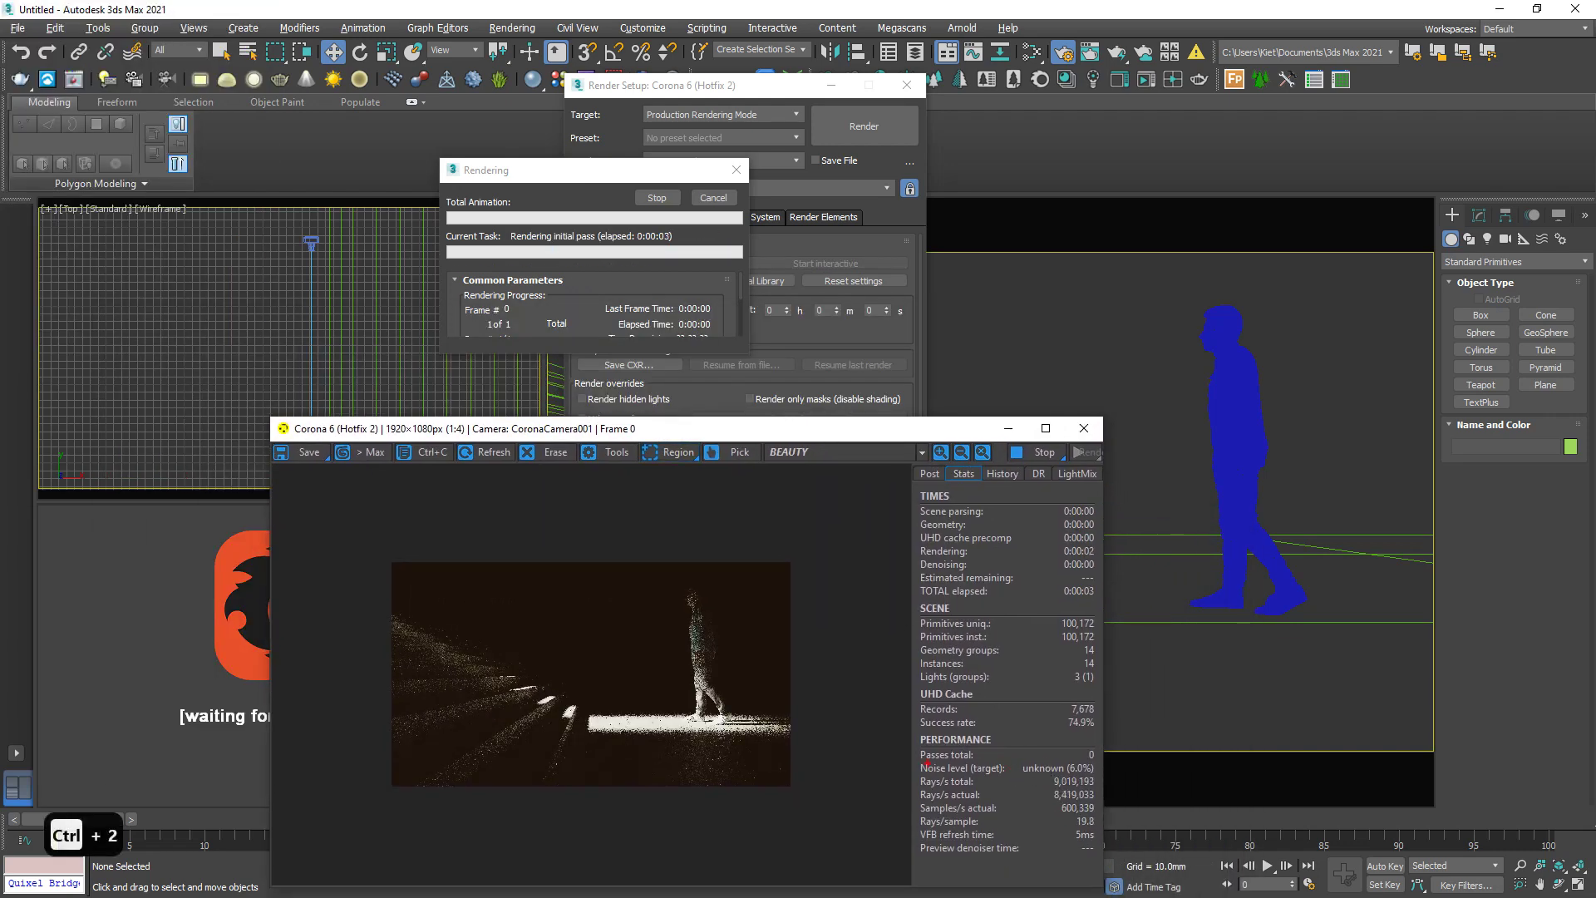
drag(917, 761, 1096, 774)
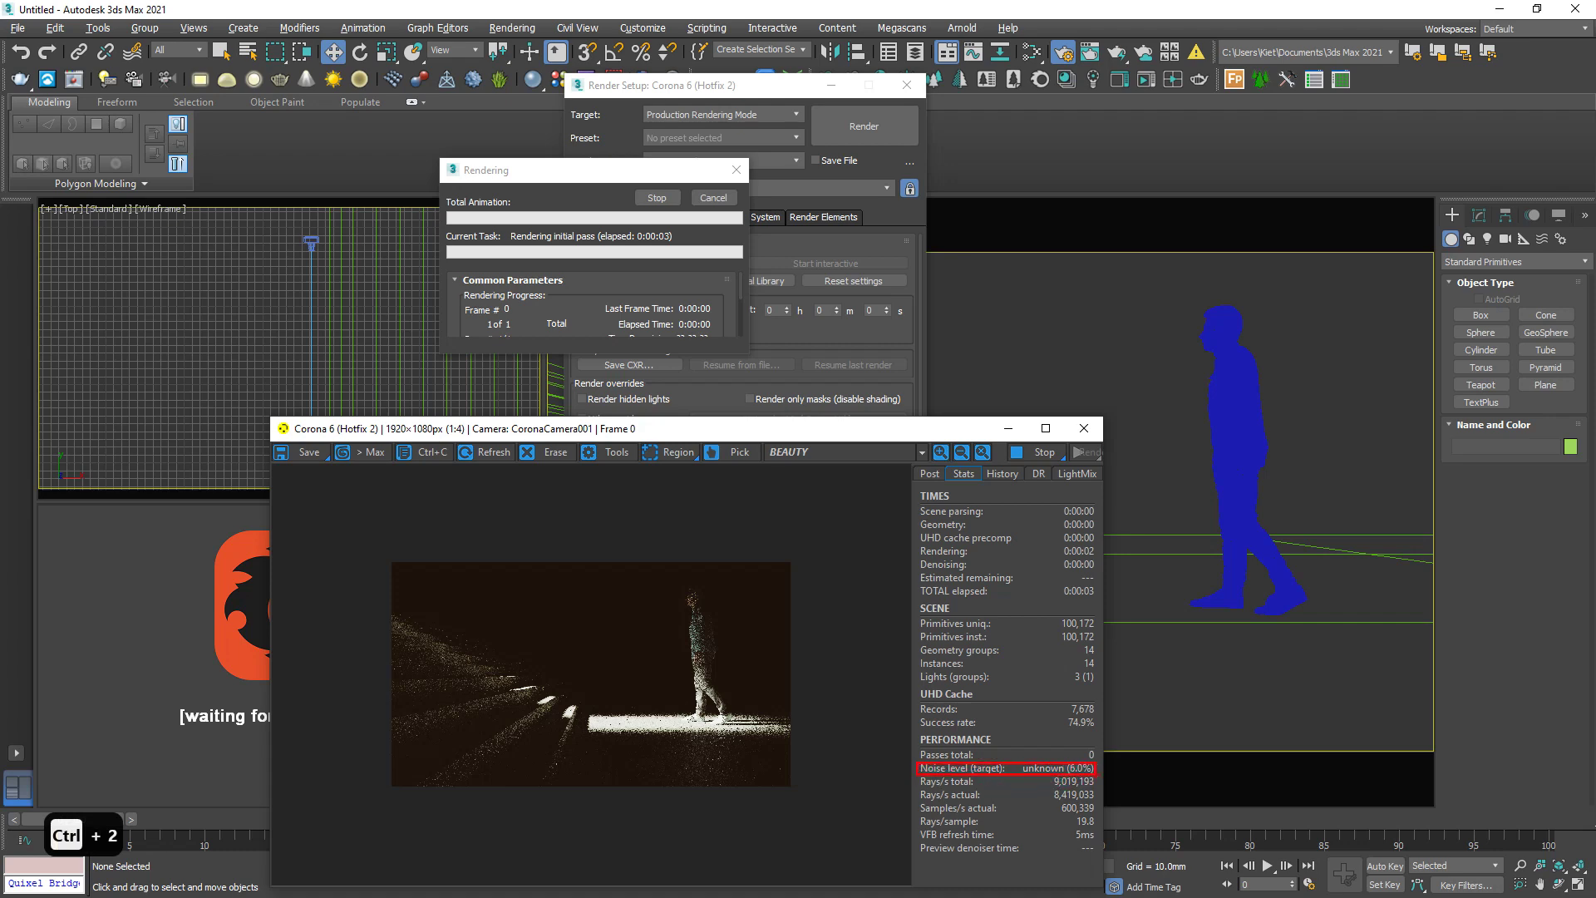